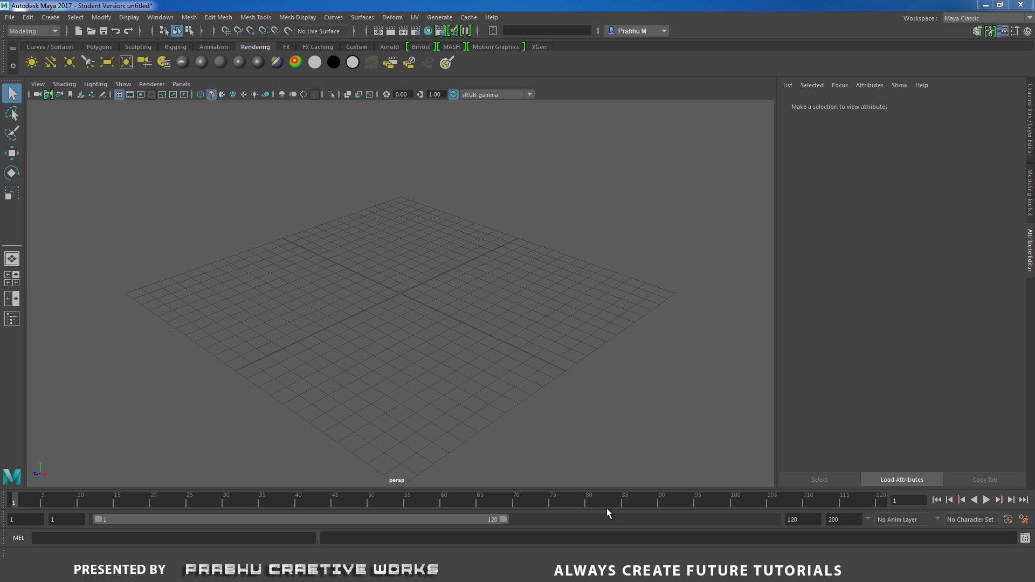
# - Select the Dropbox download link in Notepad, then select the downloaded topology examples file on the desktop
pyautogui.click(493, 570)
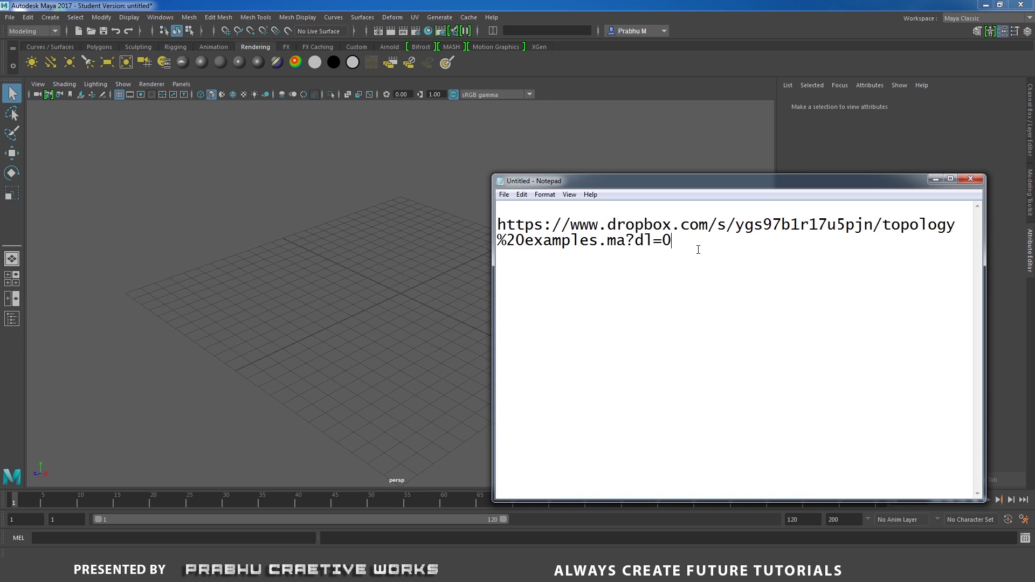
pyautogui.moveTo(698, 250); pyautogui.dragTo(494, 222)
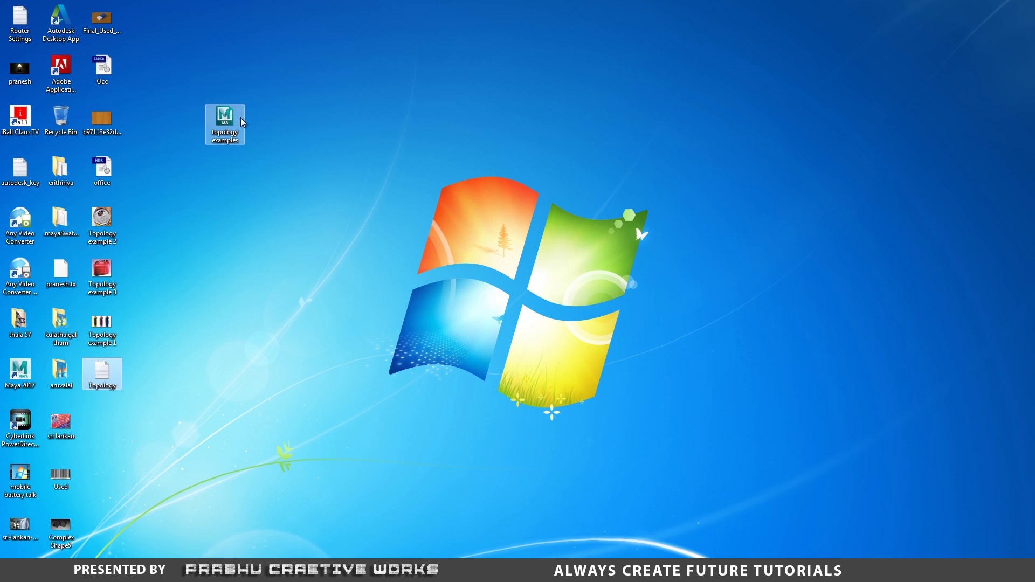
pyautogui.click(225, 123)
pyautogui.click(257, 185)
pyautogui.moveTo(191, 82); pyautogui.dragTo(279, 179)
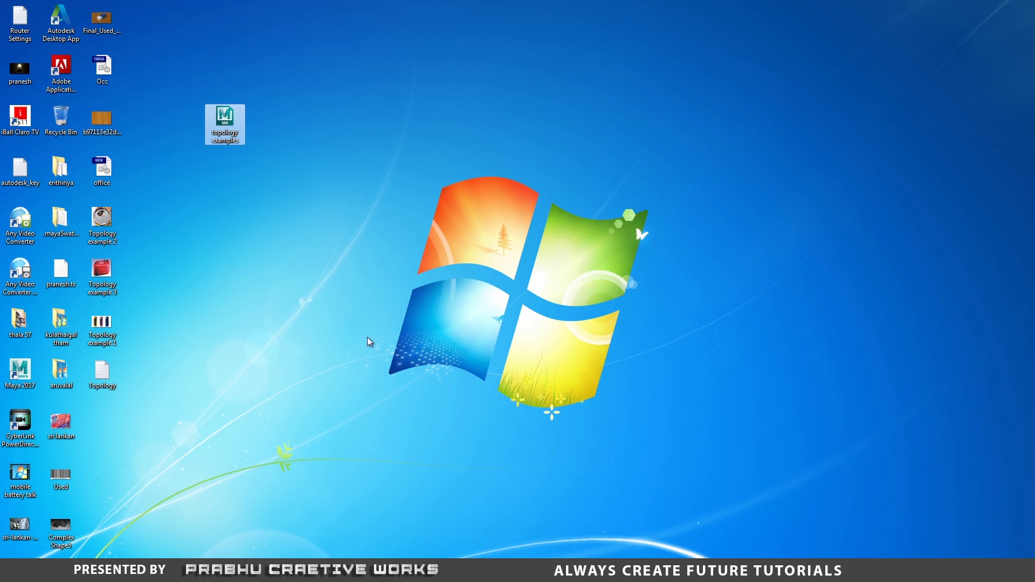
pyautogui.click(413, 571)
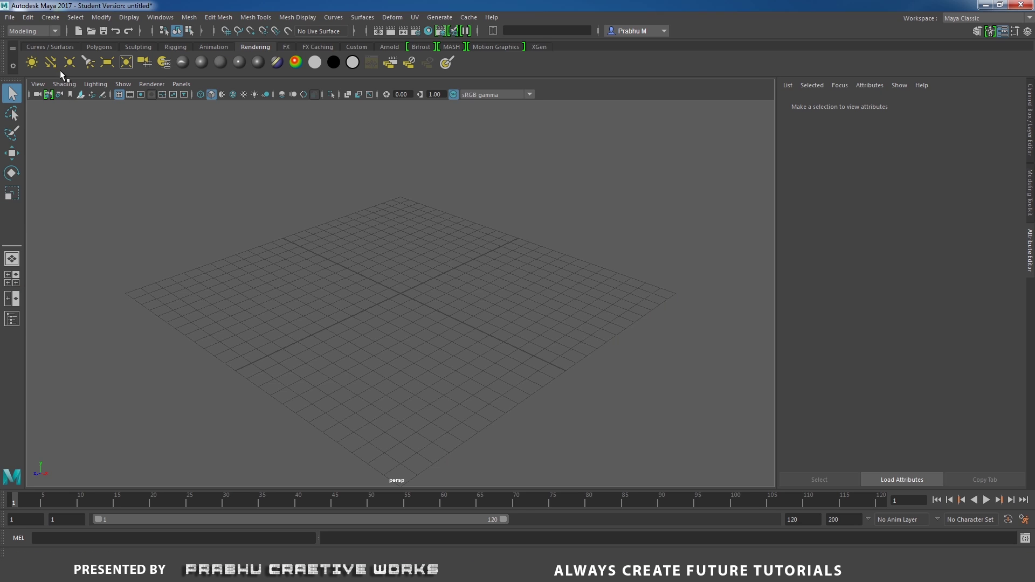
# - Load topology examples.ma from the Desktop folder with Open Scene, choosing Don't Save for the untitled scene
pyautogui.click(10, 18)
pyautogui.click(39, 48)
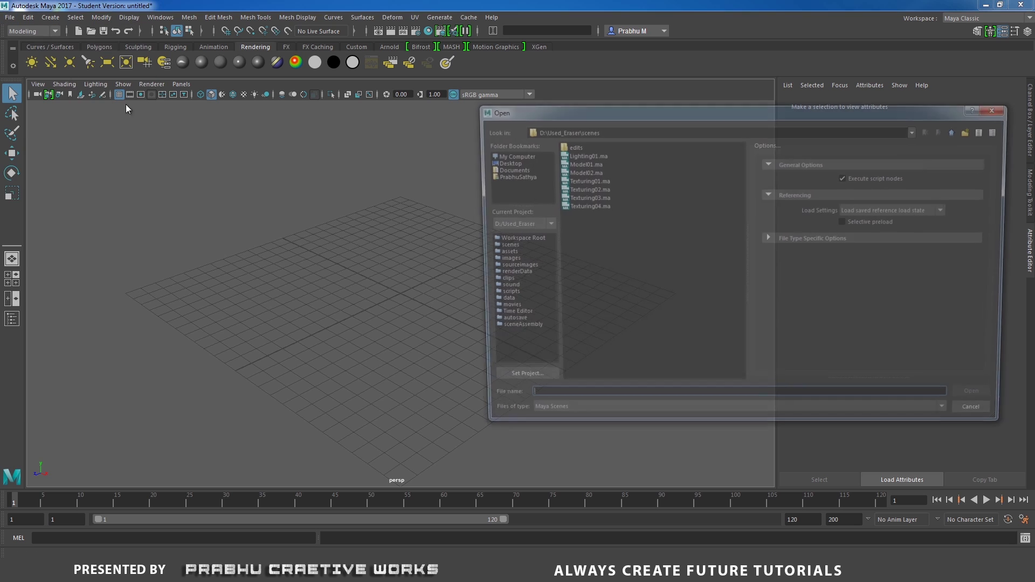
pyautogui.click(503, 161)
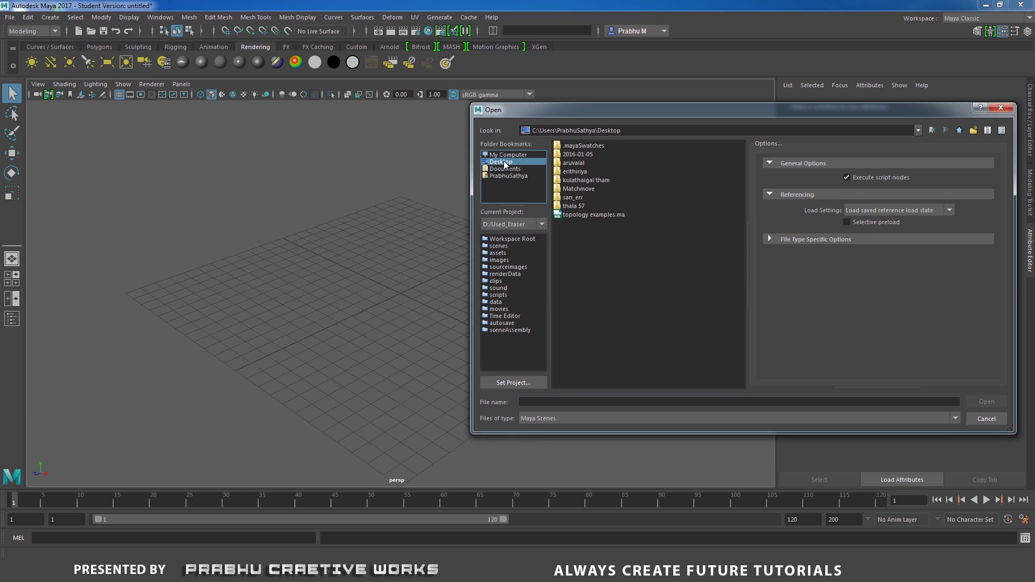
pyautogui.click(579, 216)
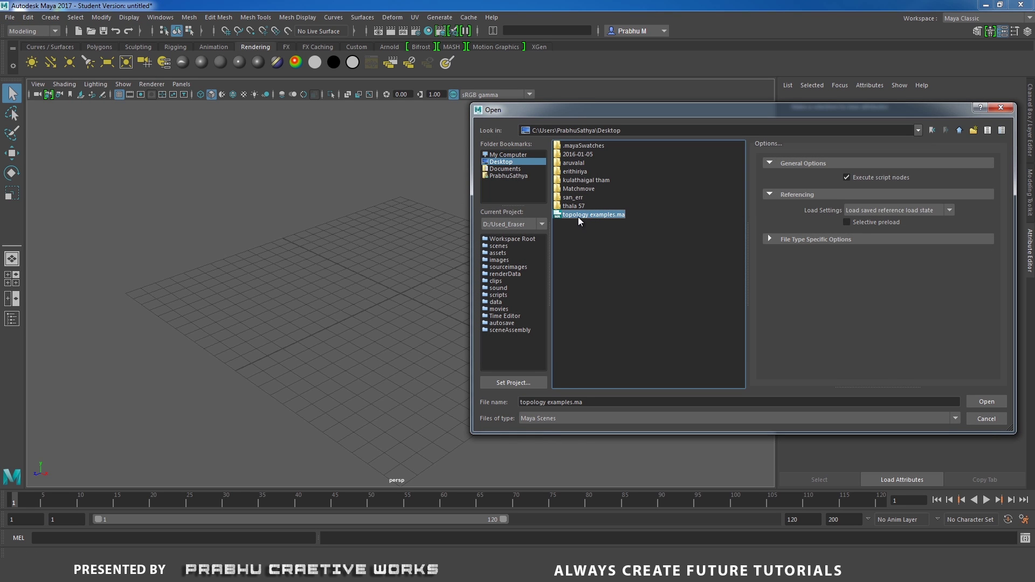
pyautogui.click(985, 402)
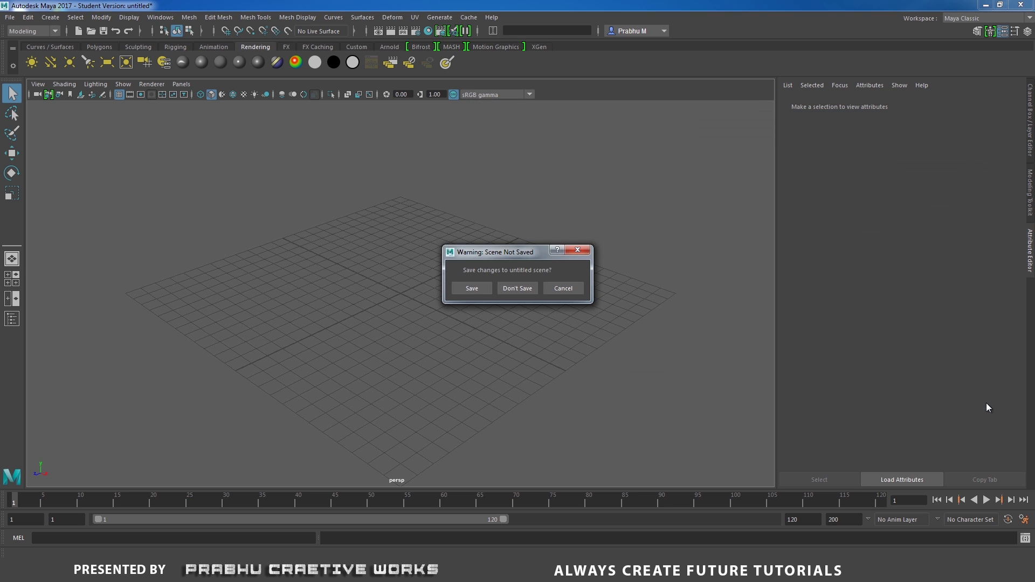
pyautogui.click(524, 286)
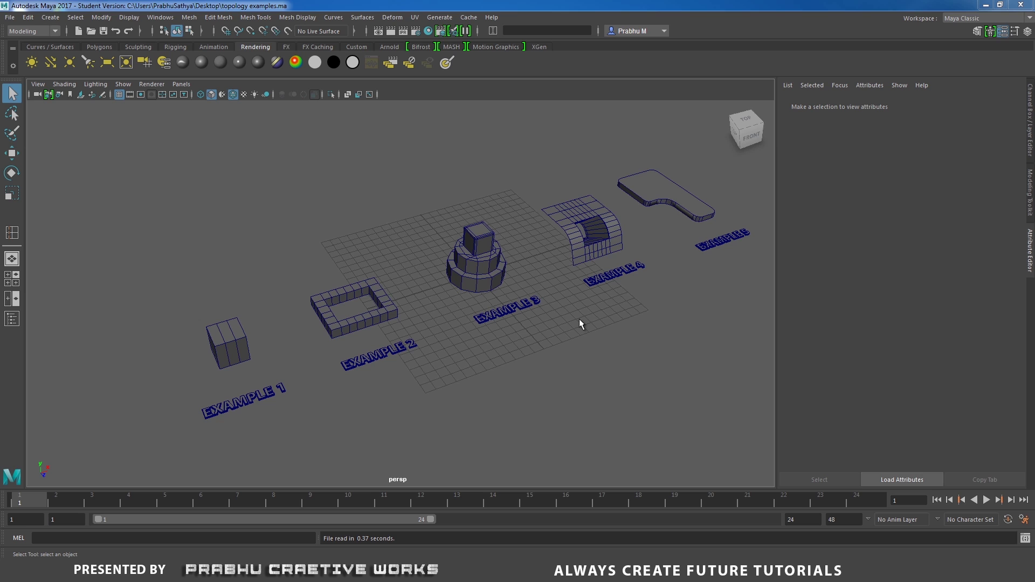
# - Select and frame the Example 1 cube pCube1, then start the Insert Edge Loop Tool on it
pyautogui.click(240, 350)
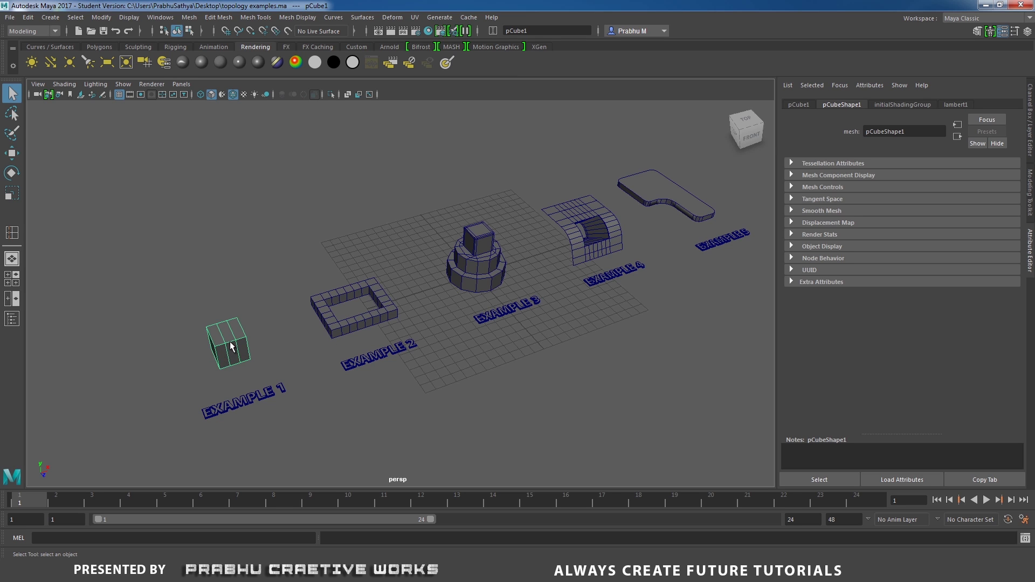
pyautogui.press('f')
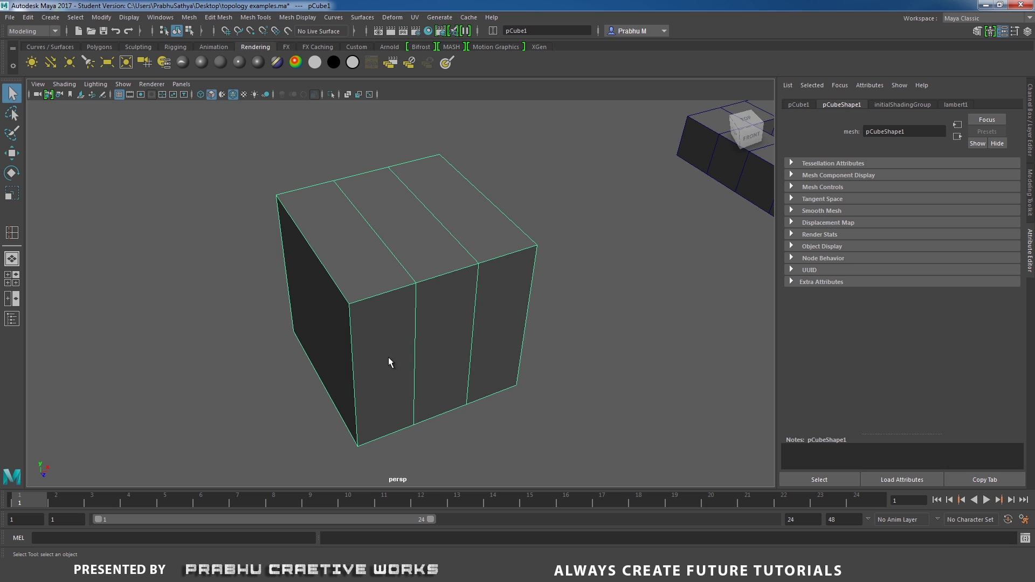
pyautogui.keyDown('alt'); pyautogui.moveTo(414, 380); pyautogui.dragTo(292, 358); pyautogui.keyUp('alt')
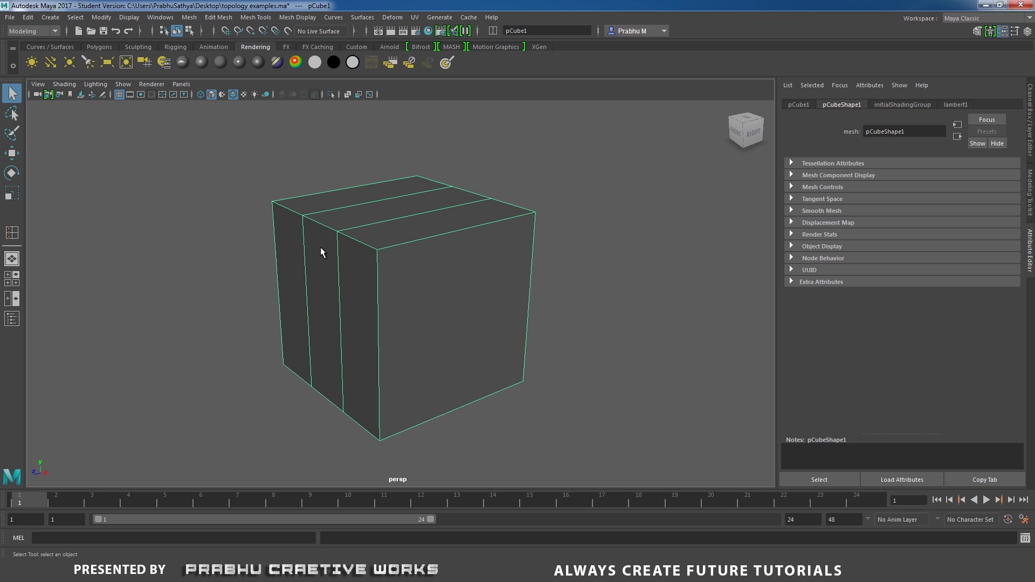
pyautogui.keyDown('alt'); pyautogui.moveTo(348, 343); pyautogui.dragTo(353, 349); pyautogui.keyUp('alt')
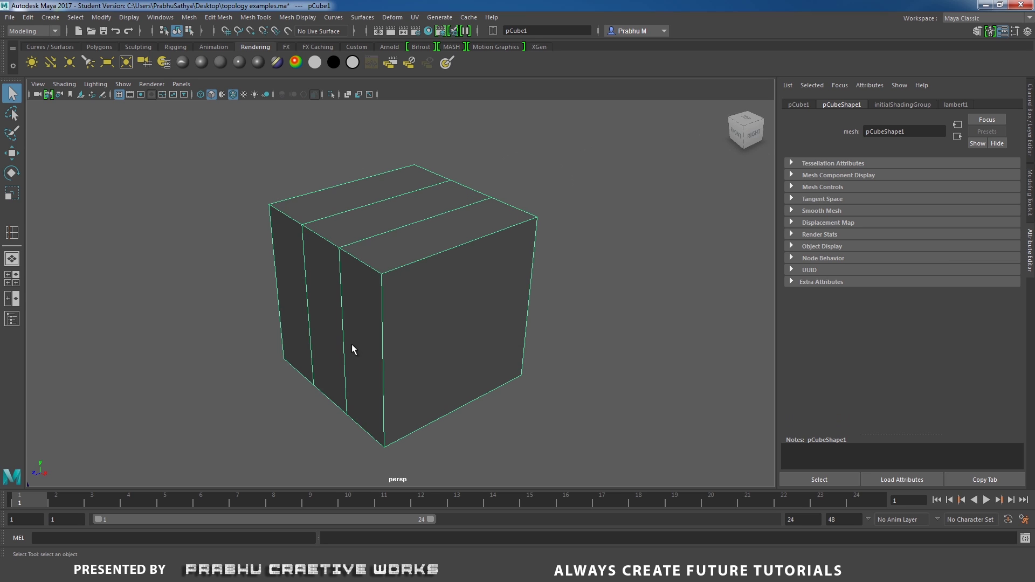
pyautogui.keyDown('shift'); pyautogui.moveTo(466, 283); pyautogui.dragTo(410, 303, button='right'); pyautogui.keyUp('shift')
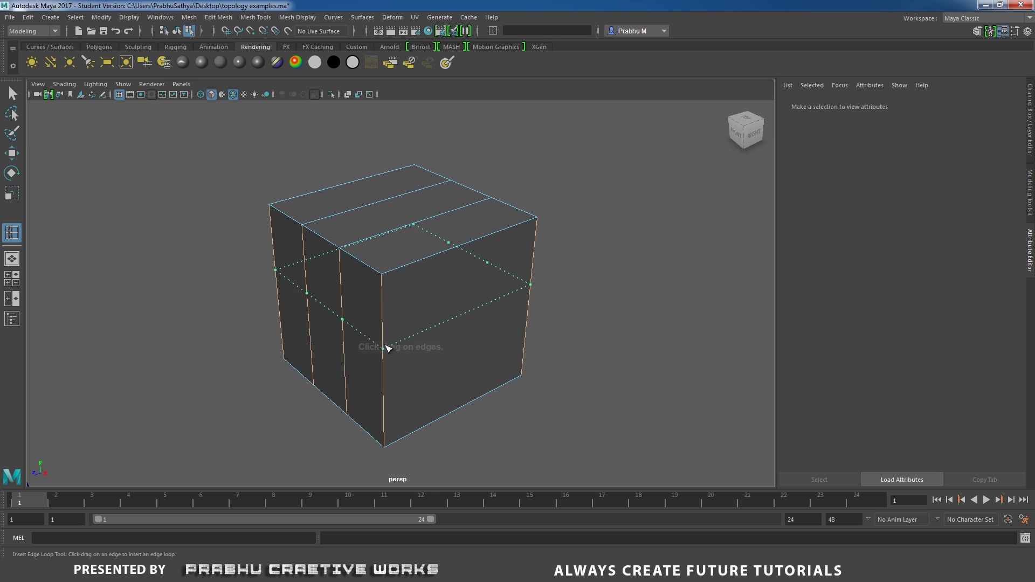
# - Insert a horizontal edge loop around the cube's middle and select the new loop
pyautogui.click(390, 374)
pyautogui.moveTo(367, 347)
pyautogui.keyDown('alt'); pyautogui.mouseDown()
pyautogui.moveTo(254, 358)
pyautogui.moveTo(111, 323)
pyautogui.moveTo(91, 341)
pyautogui.moveTo(259, 374)
pyautogui.moveTo(363, 329)
pyautogui.moveTo(376, 345)
pyautogui.mouseUp(); pyautogui.keyUp('alt')
pyautogui.press('w')
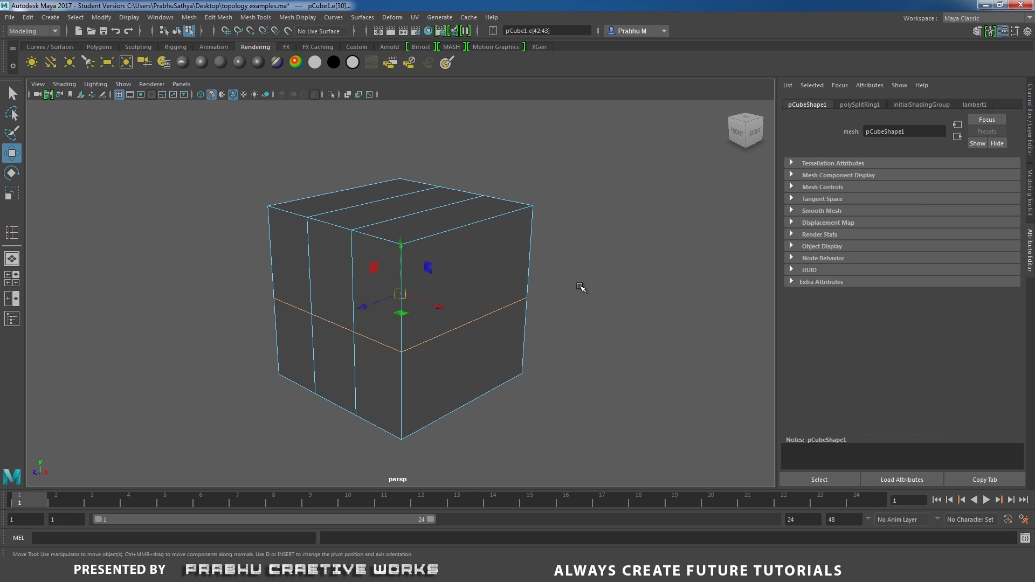
pyautogui.click(582, 289)
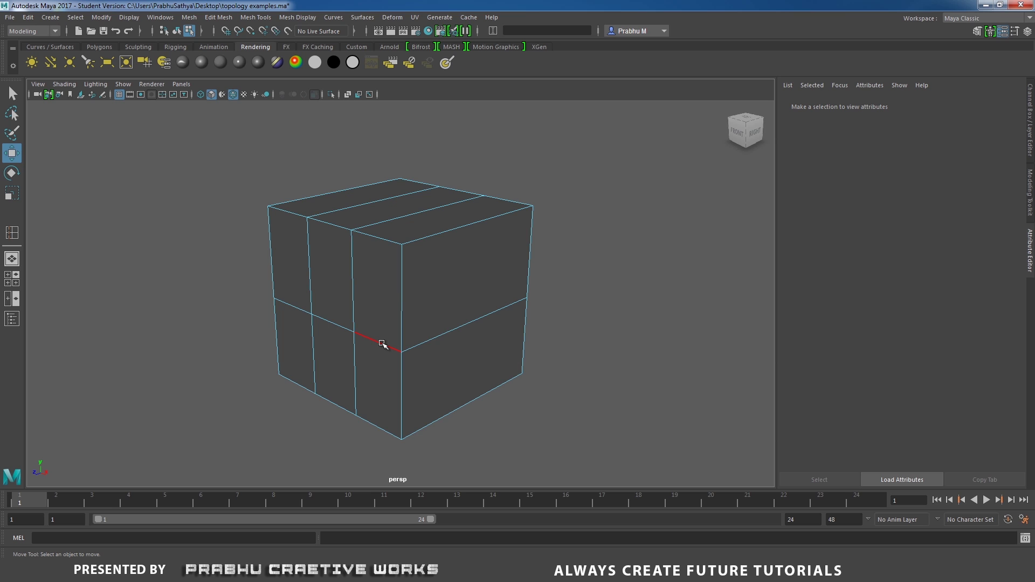
pyautogui.doubleClick(382, 344)
# - Inspect the cube's top and vertical corner edge loops, then switch to face selection
pyautogui.keyDown('alt'); pyautogui.moveTo(443, 347); pyautogui.dragTo(460, 366); pyautogui.keyUp('alt')
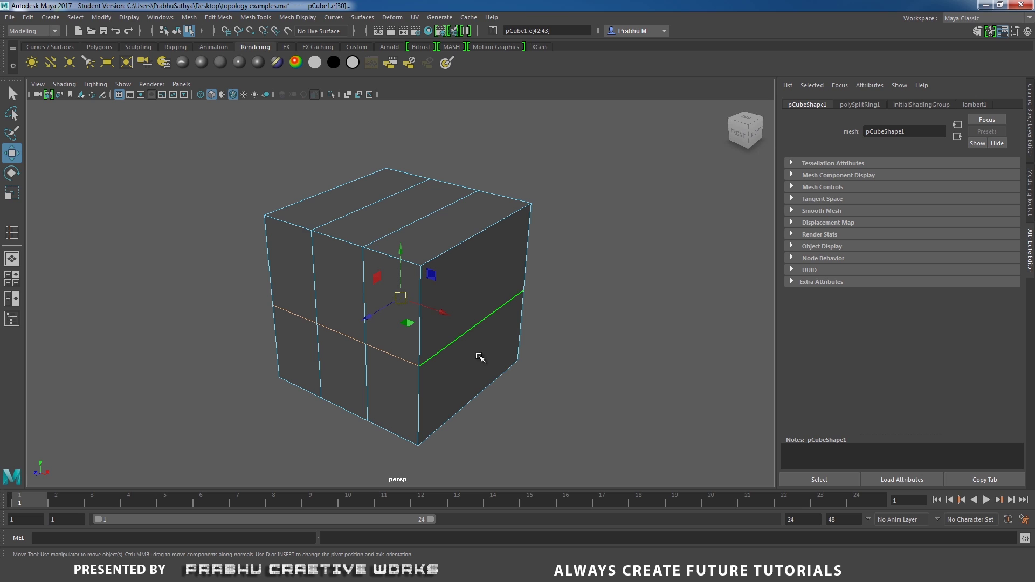
pyautogui.keyDown('alt'); pyautogui.moveTo(578, 250); pyautogui.dragTo(581, 267); pyautogui.keyUp('alt')
pyautogui.click(581, 251)
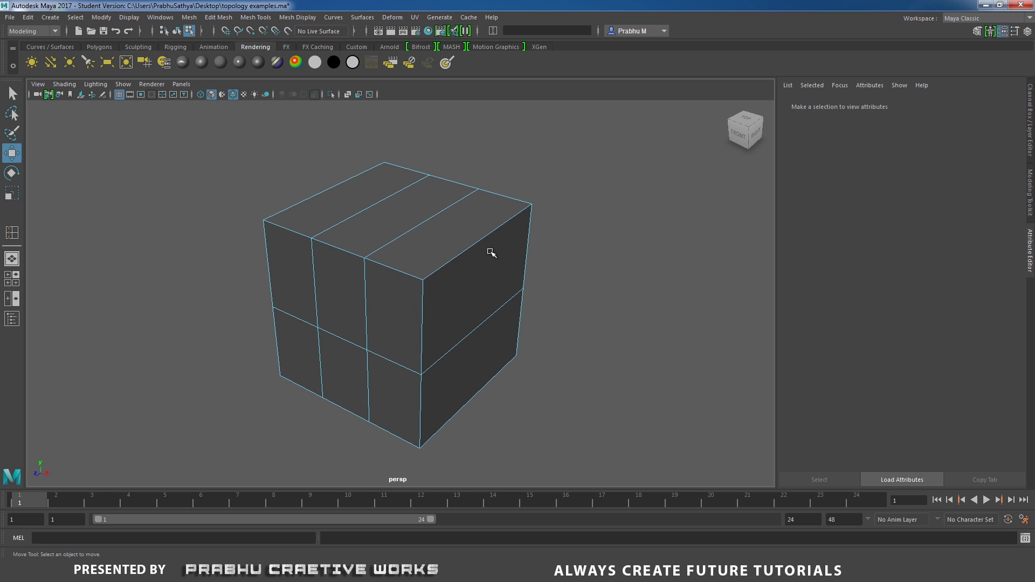
pyautogui.doubleClick(398, 271)
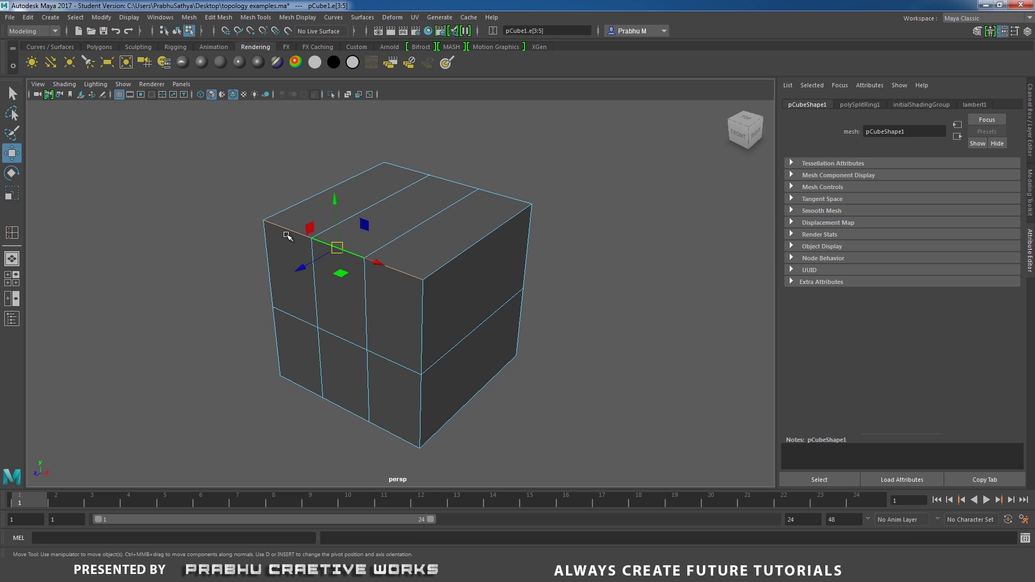
pyautogui.keyDown('alt'); pyautogui.moveTo(289, 230); pyautogui.dragTo(365, 300); pyautogui.keyUp('alt')
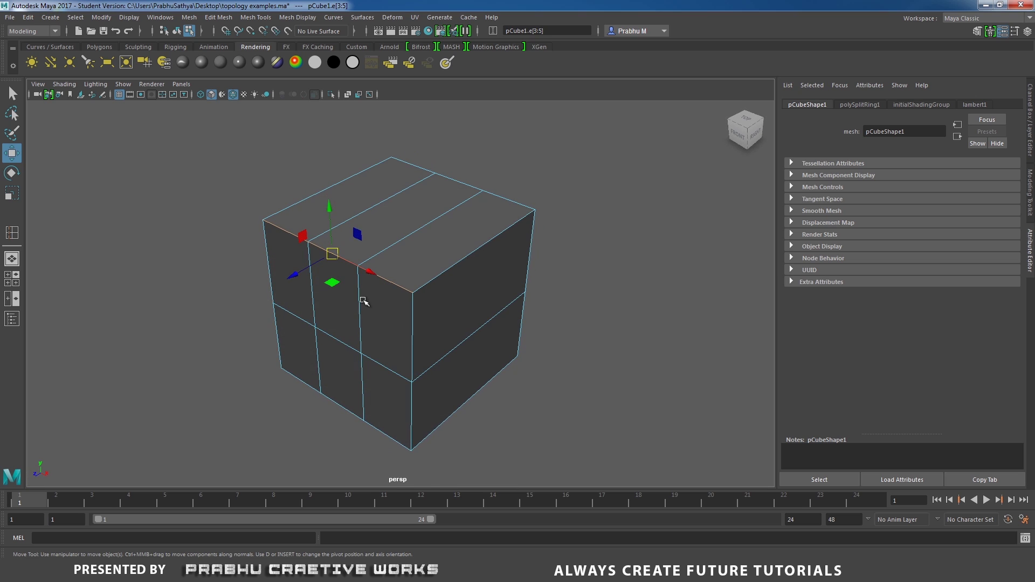
pyautogui.doubleClick(417, 326)
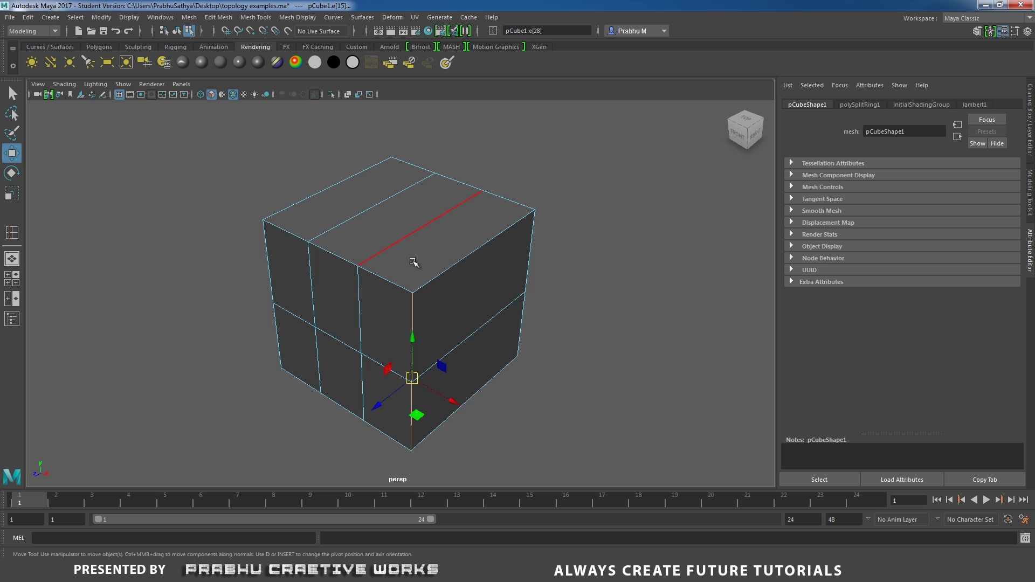
pyautogui.click(402, 286)
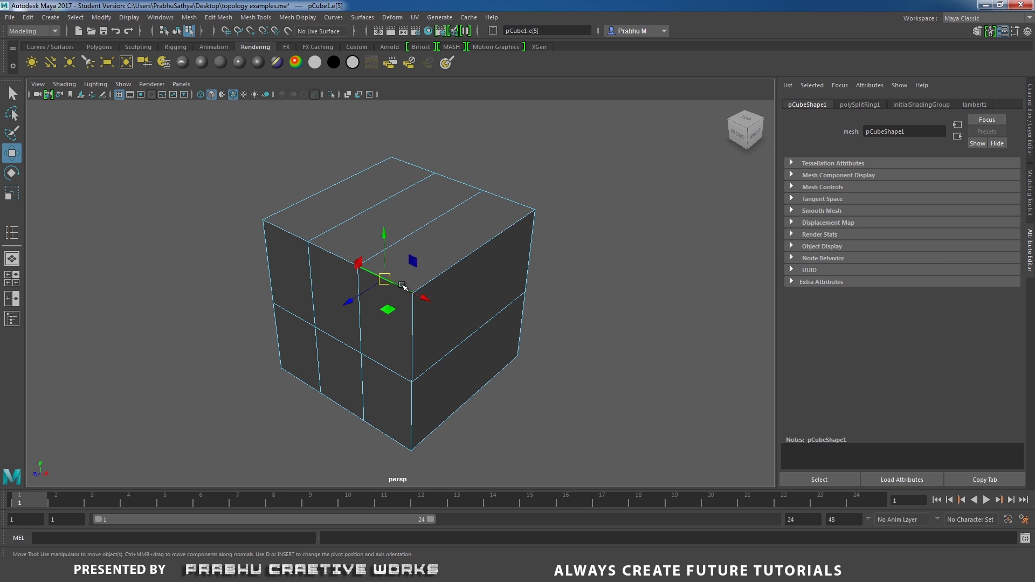
pyautogui.click(592, 242)
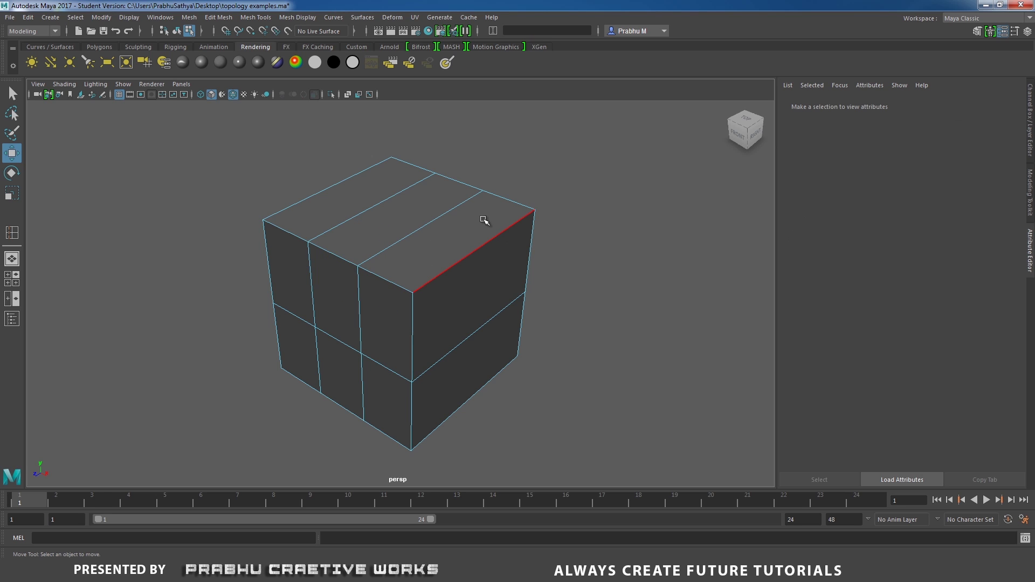
pyautogui.moveTo(483, 219); pyautogui.dragTo(483, 249, button='right')
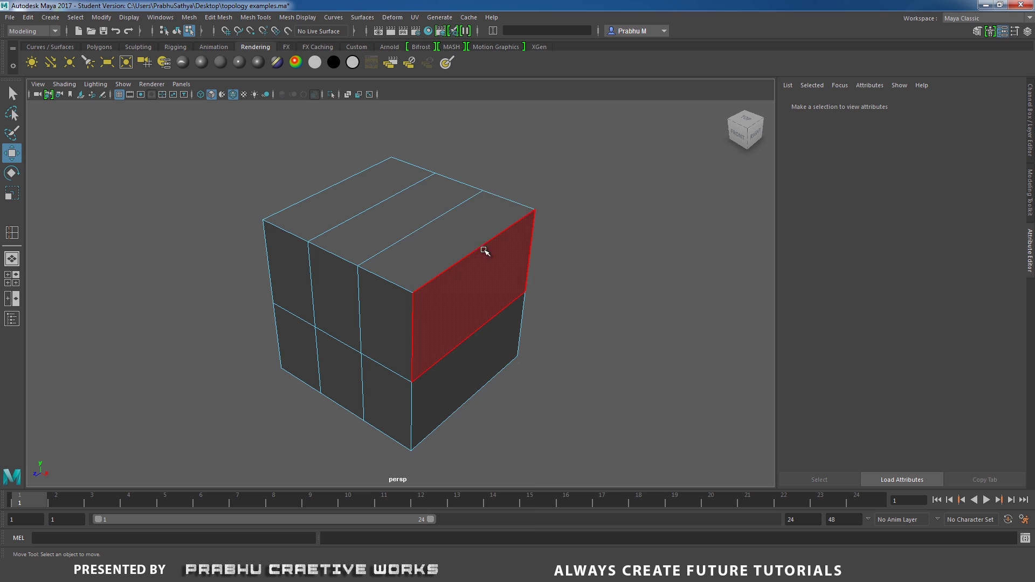
# - Select the cube's three top faces and extrude them
pyautogui.click(366, 203)
pyautogui.keyDown('shift'); pyautogui.click(399, 226); pyautogui.keyUp('shift')
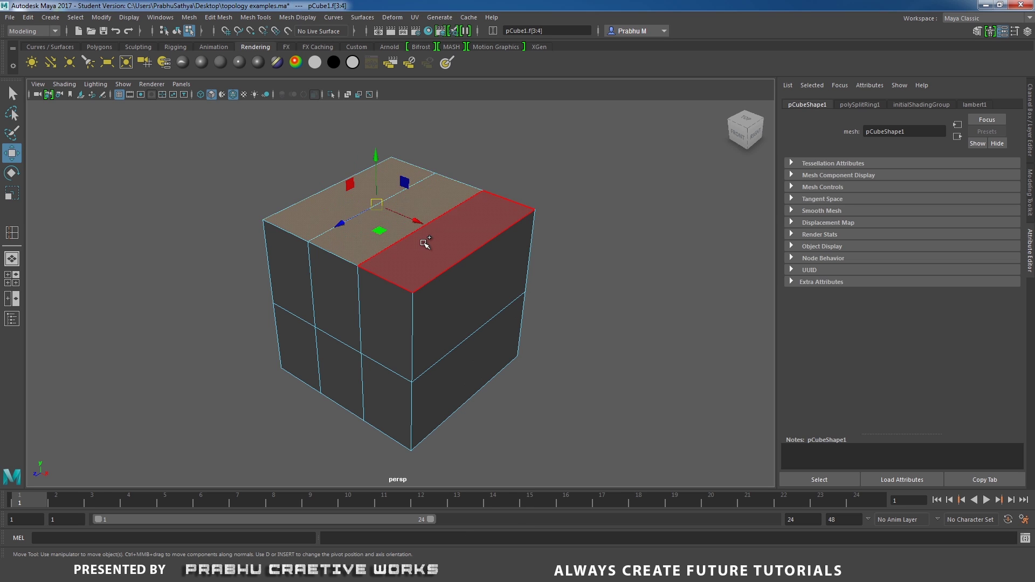
pyautogui.keyDown('shift'); pyautogui.click(425, 240); pyautogui.keyUp('shift')
pyautogui.keyDown('shift'); pyautogui.moveTo(595, 196); pyautogui.dragTo(597, 226, button='right'); pyautogui.keyUp('shift')
# - Scale the extruded top faces inward into an inset border, then switch to edge selection
pyautogui.press('r')
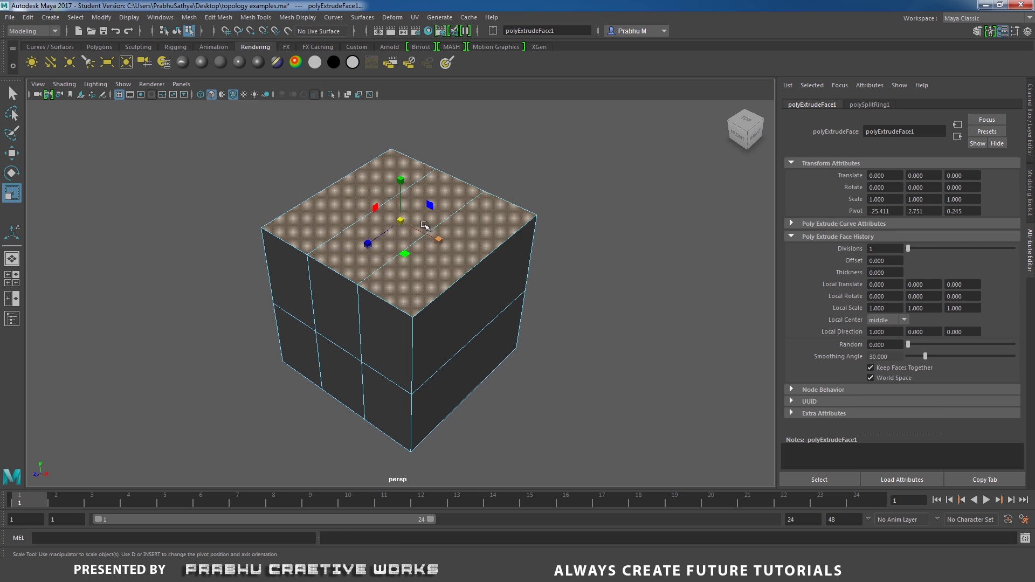
pyautogui.moveTo(400, 221); pyautogui.dragTo(377, 248)
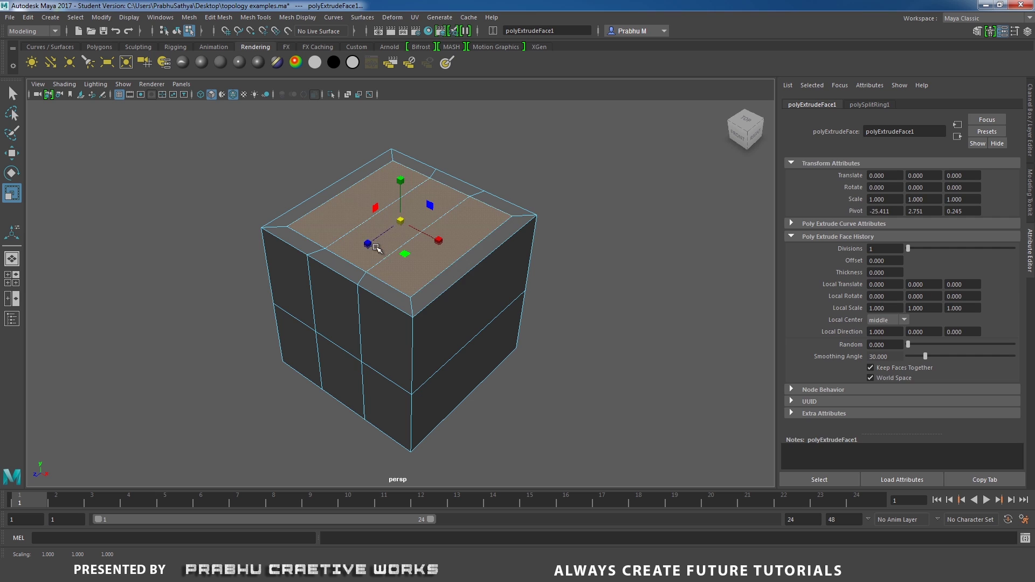
pyautogui.click(545, 194)
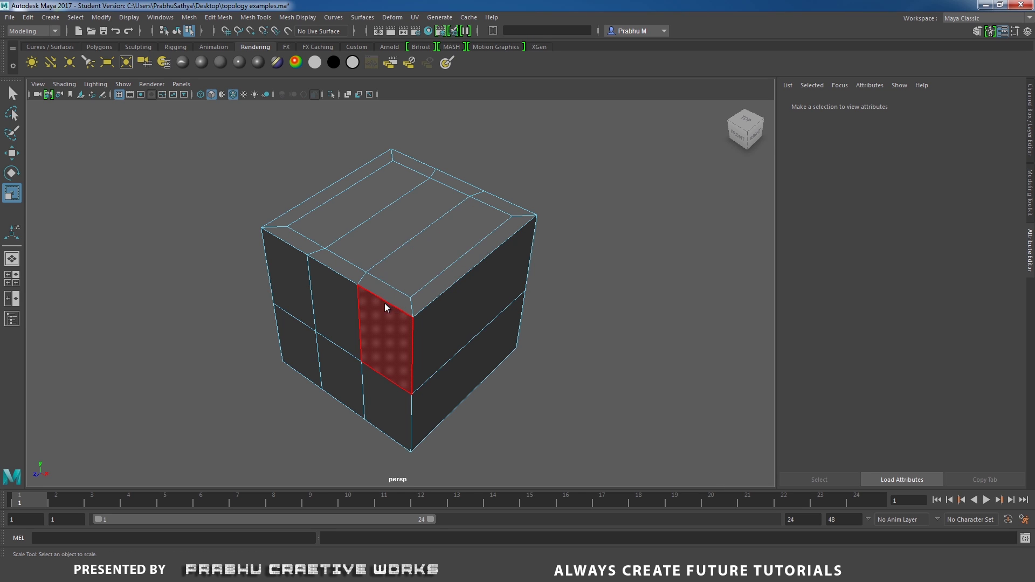
pyautogui.moveTo(386, 307); pyautogui.dragTo(387, 233, button='right')
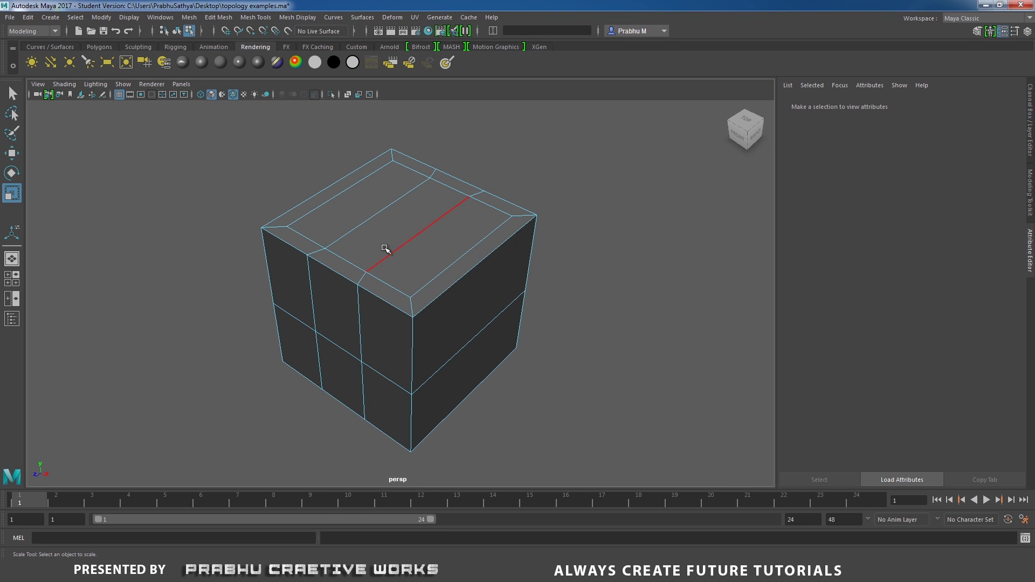
# - Select the cube's inset top perimeter edge loop to check it, then return to object mode
pyautogui.doubleClick(388, 305)
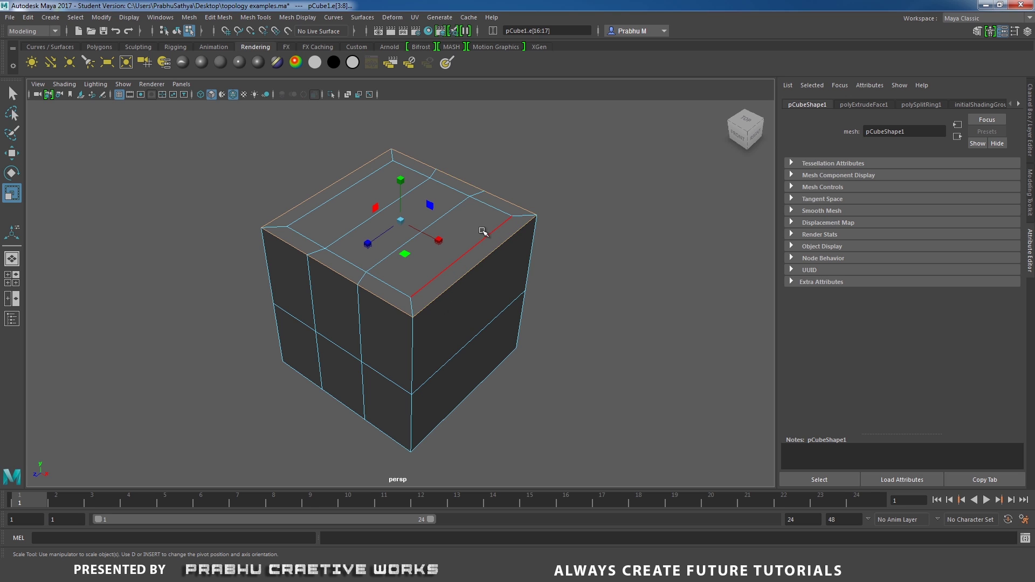
pyautogui.moveTo(478, 211); pyautogui.dragTo(545, 185, button='right')
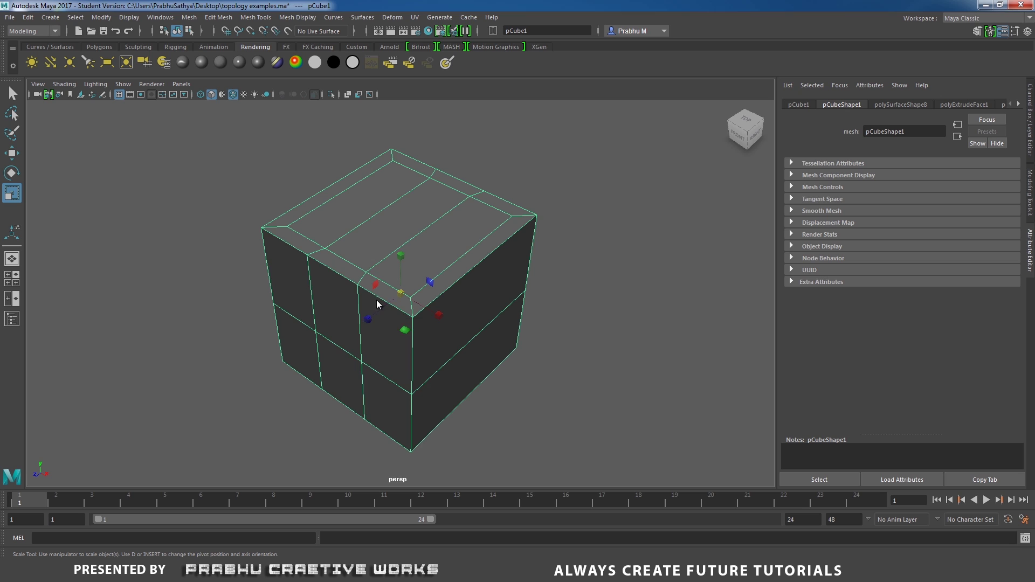
pyautogui.moveTo(377, 300); pyautogui.dragTo(372, 232, button='right')
pyautogui.doubleClick(362, 288)
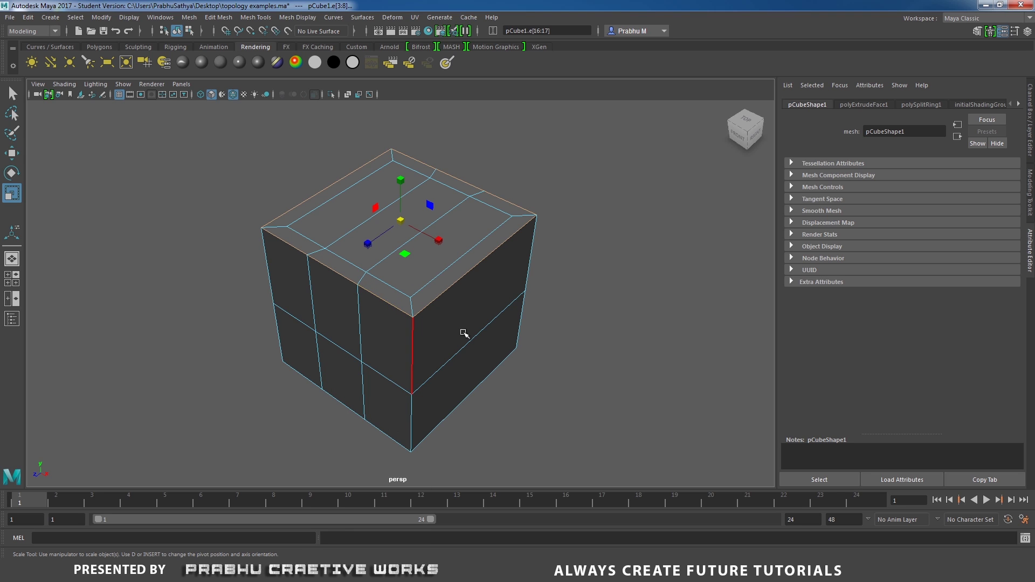
pyautogui.keyDown('alt'); pyautogui.moveTo(640, 312); pyautogui.dragTo(490, 280); pyautogui.keyUp('alt')
pyautogui.moveTo(445, 255); pyautogui.dragTo(507, 218, button='right')
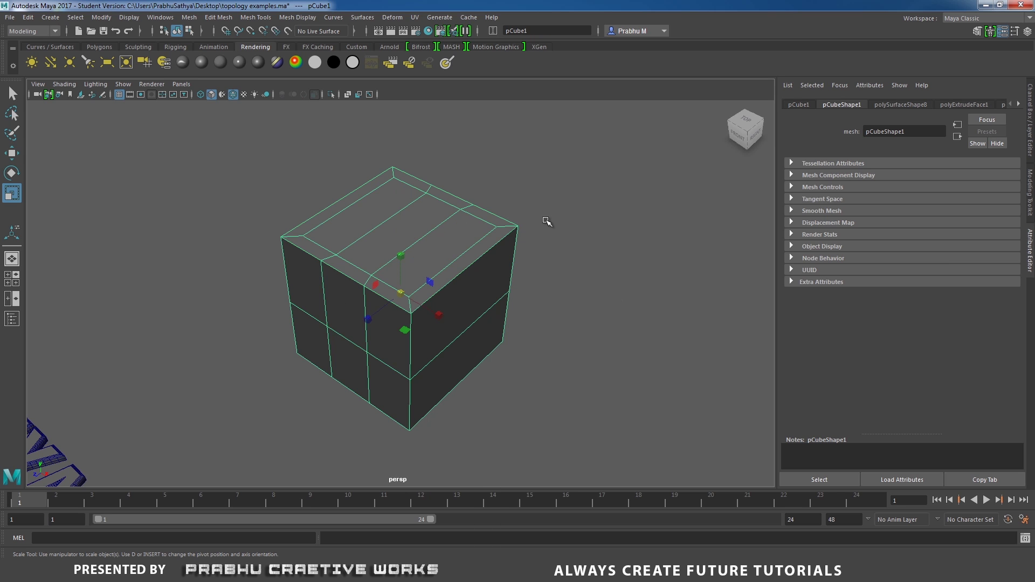
# - Select the Example 2 ring model and frame it in the view
pyautogui.press('q')
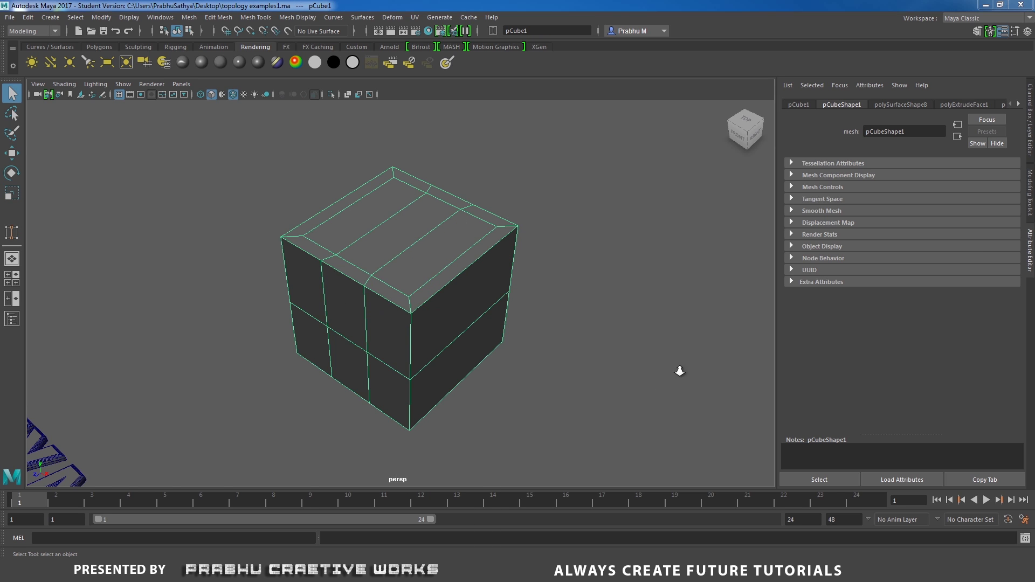
pyautogui.keyDown('alt'); pyautogui.moveTo(680, 371); pyautogui.dragTo(452, 310, button='right'); pyautogui.keyUp('alt')
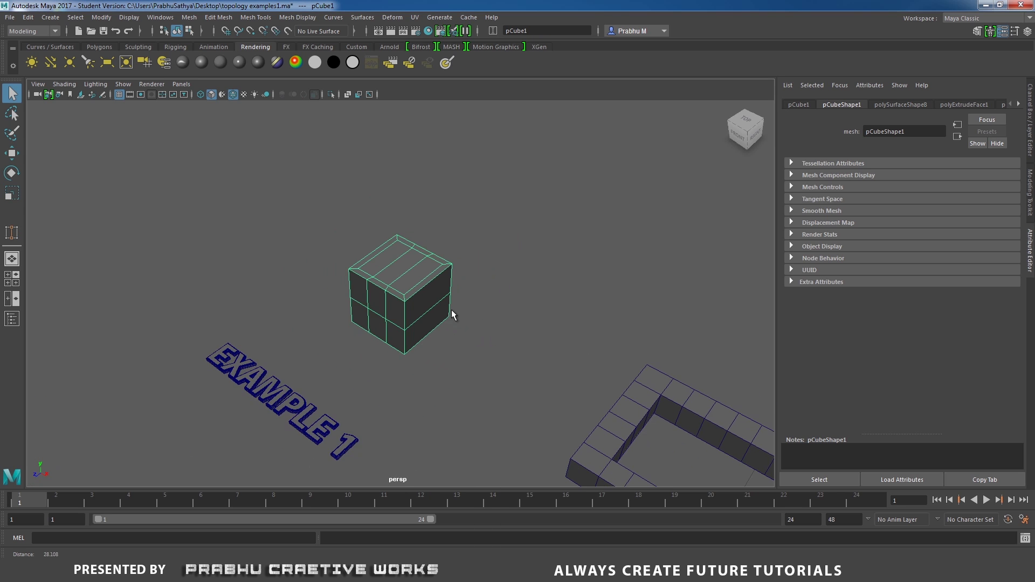
pyautogui.keyDown('alt'); pyautogui.moveTo(501, 311); pyautogui.dragTo(378, 230, button='middle'); pyautogui.keyUp('alt')
pyautogui.click(496, 334)
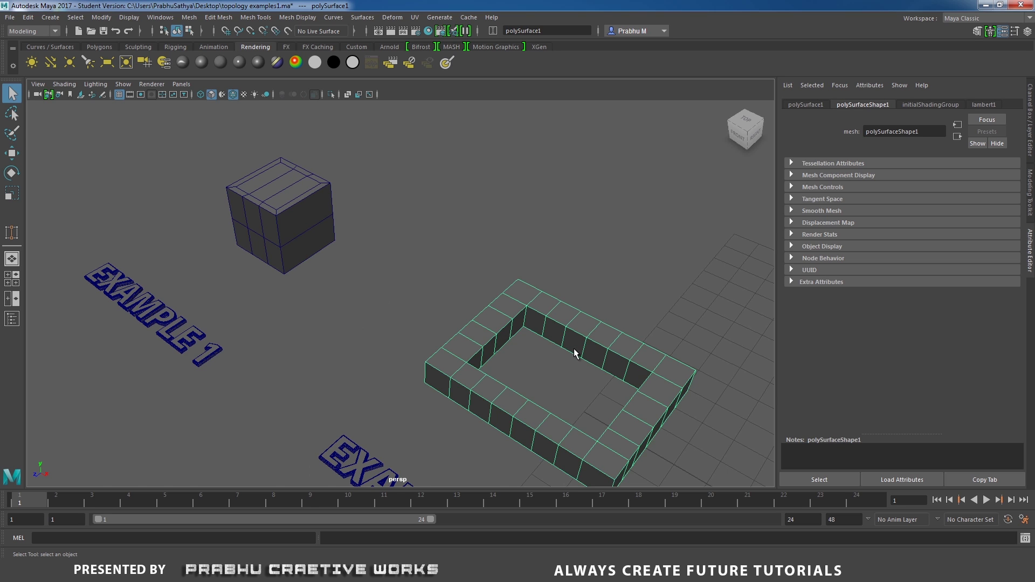
pyautogui.press('f')
# - Switch the ring polySurface1 to edge selection and tumble in close on its front side
pyautogui.keyDown('alt'); pyautogui.moveTo(564, 347); pyautogui.dragTo(673, 351); pyautogui.keyUp('alt')
pyautogui.keyDown('alt'); pyautogui.moveTo(545, 354); pyautogui.dragTo(544, 364); pyautogui.keyUp('alt')
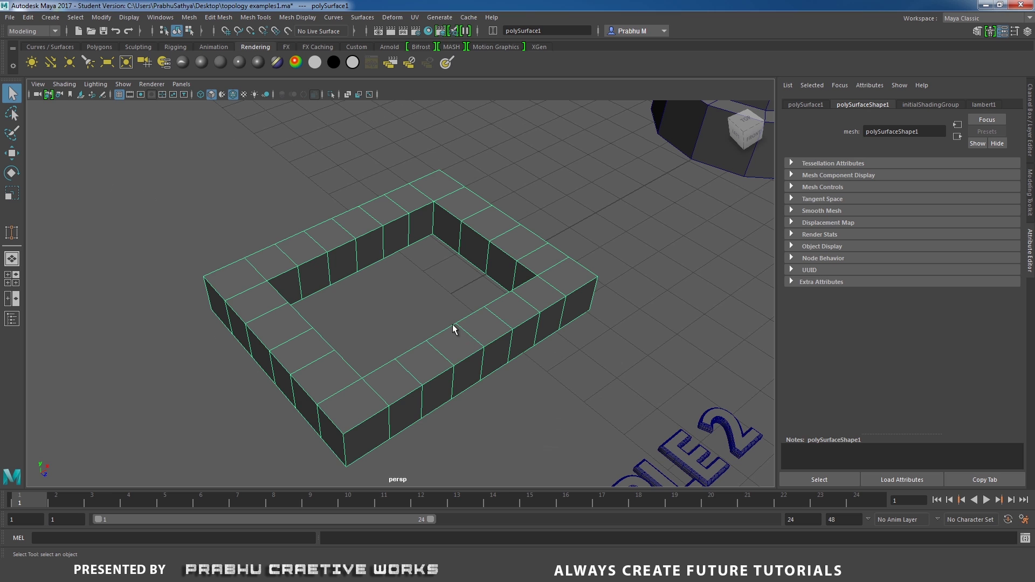
pyautogui.moveTo(452, 325); pyautogui.dragTo(447, 270, button='right')
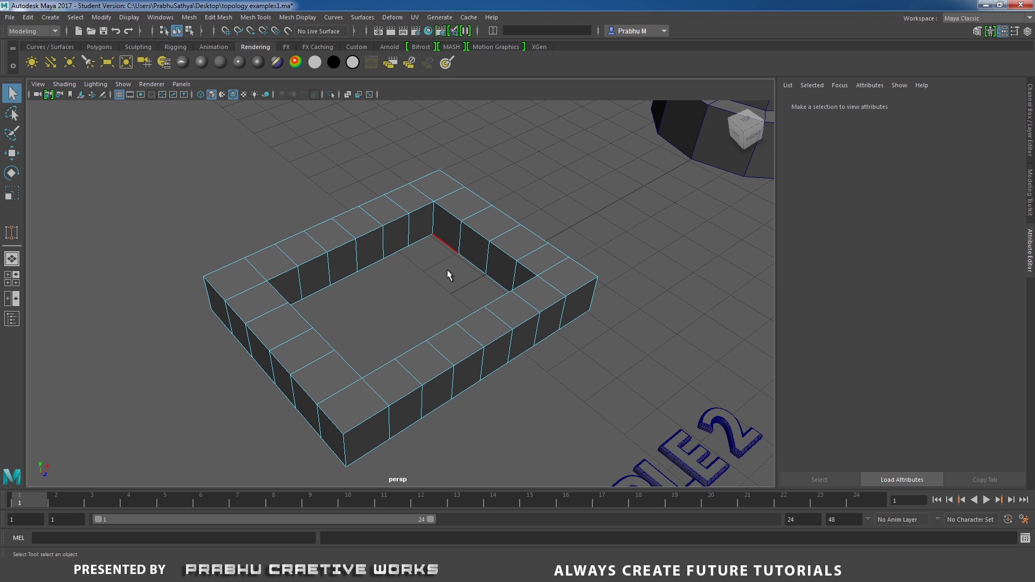
pyautogui.click(406, 398)
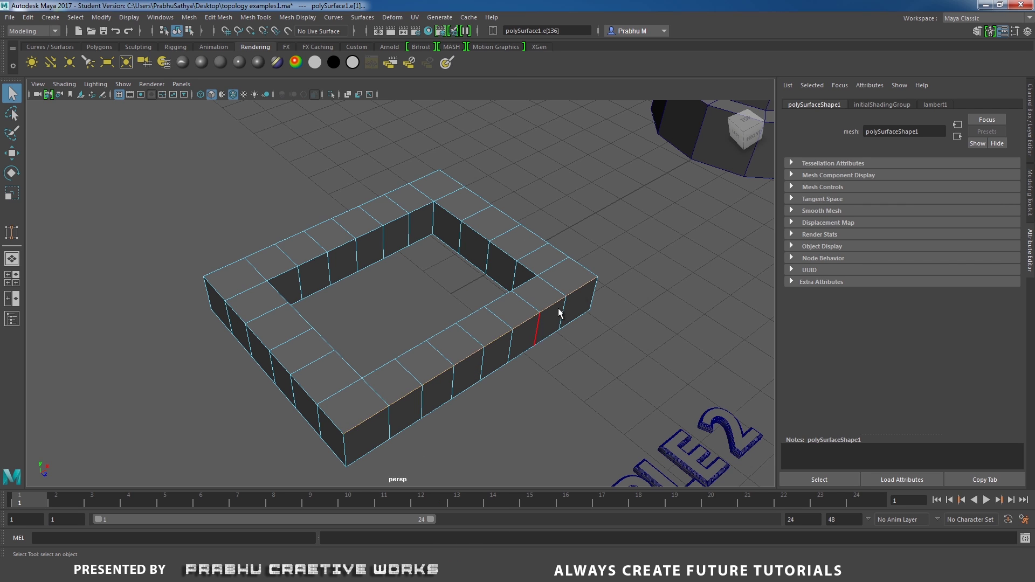
pyautogui.keyDown('alt'); pyautogui.moveTo(596, 278); pyautogui.dragTo(582, 306); pyautogui.keyUp('alt')
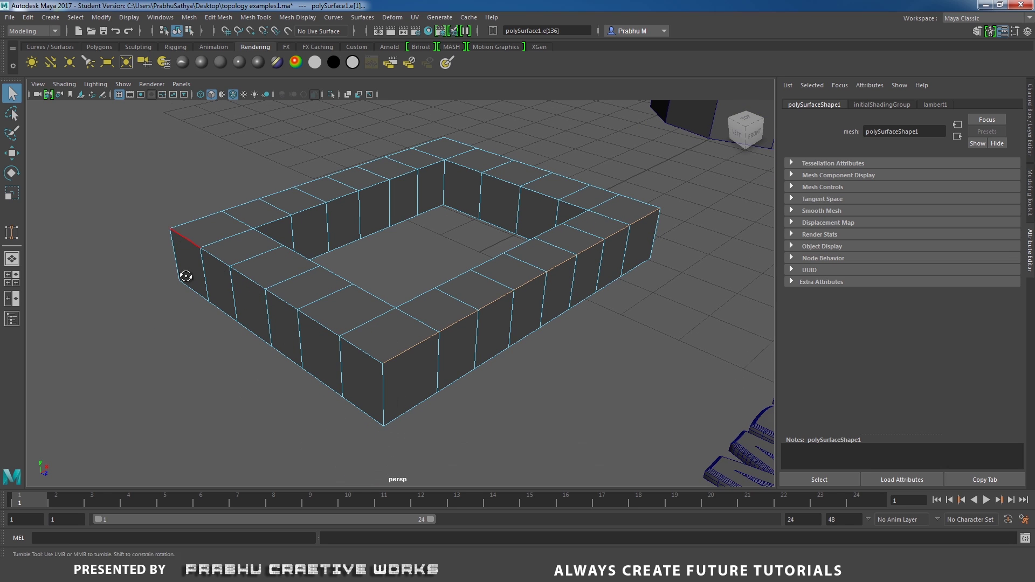
pyautogui.keyDown('alt'); pyautogui.moveTo(185, 275); pyautogui.dragTo(265, 260); pyautogui.keyUp('alt')
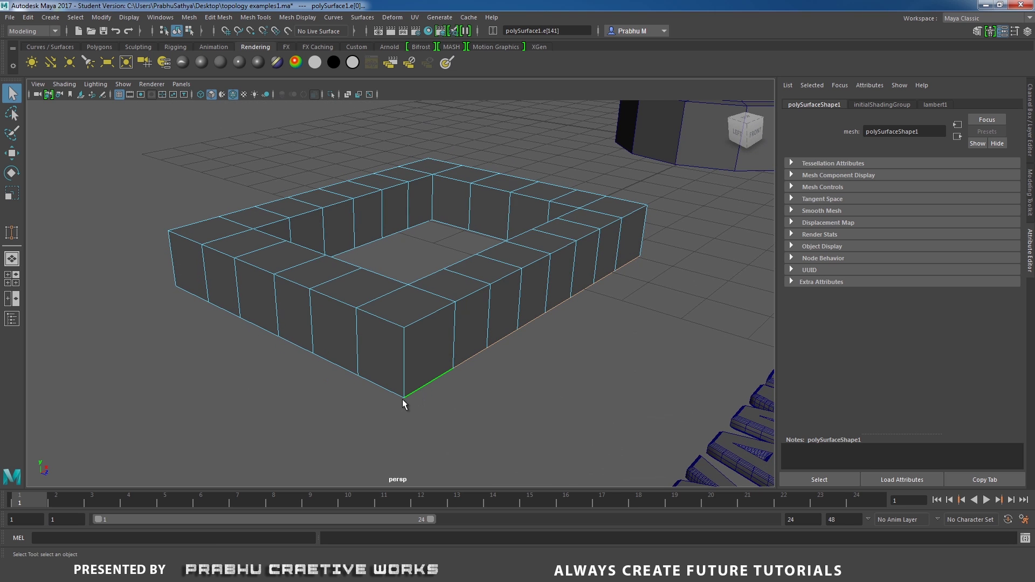
pyautogui.keyDown('alt'); pyautogui.moveTo(421, 385); pyautogui.dragTo(413, 403); pyautogui.keyUp('alt')
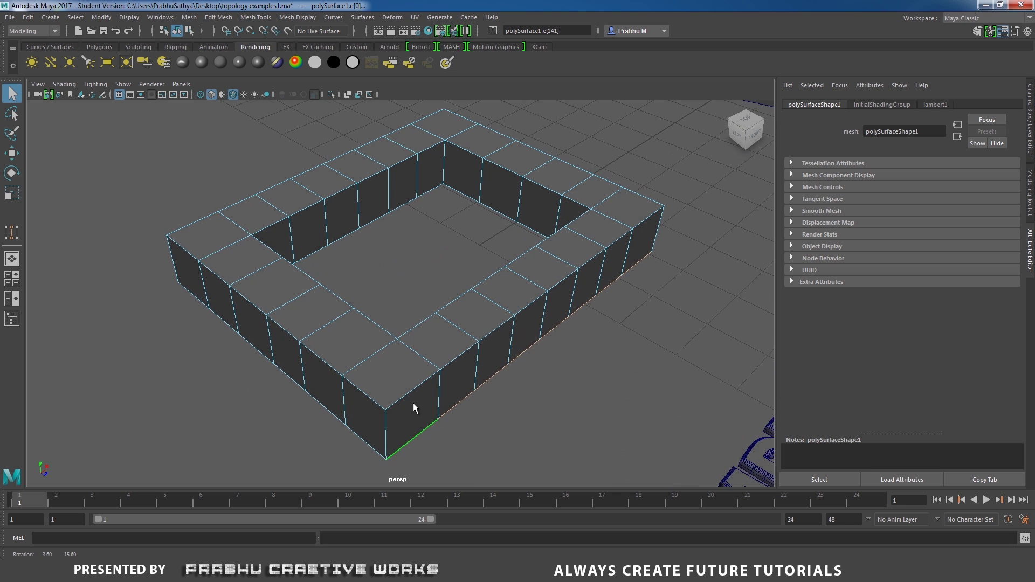
pyautogui.keyDown('alt'); pyautogui.moveTo(413, 403); pyautogui.dragTo(369, 261, button='right'); pyautogui.keyUp('alt')
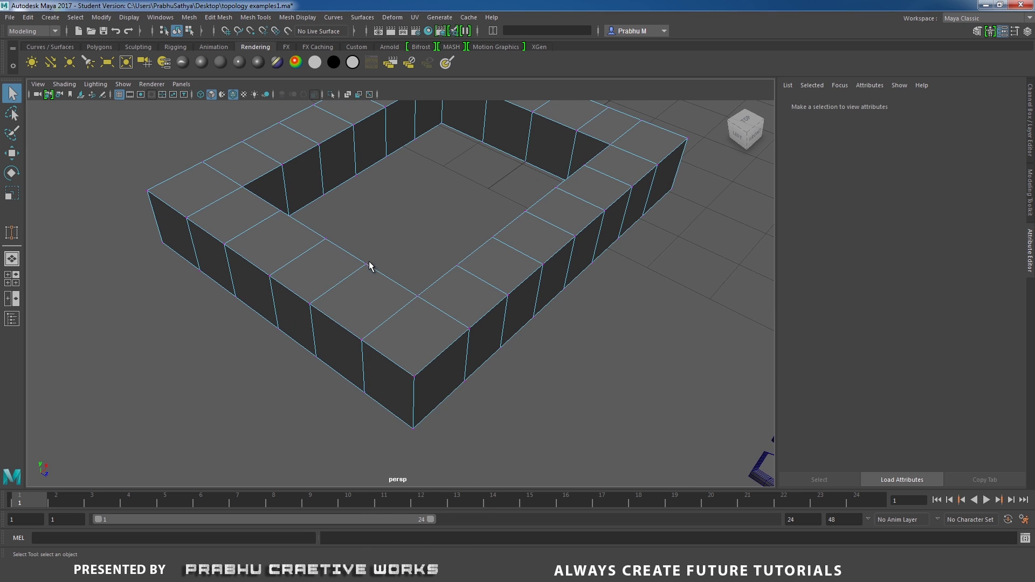
# - Target-weld the vertex near the ring's front corner onto the corner vertex
pyautogui.click(363, 341)
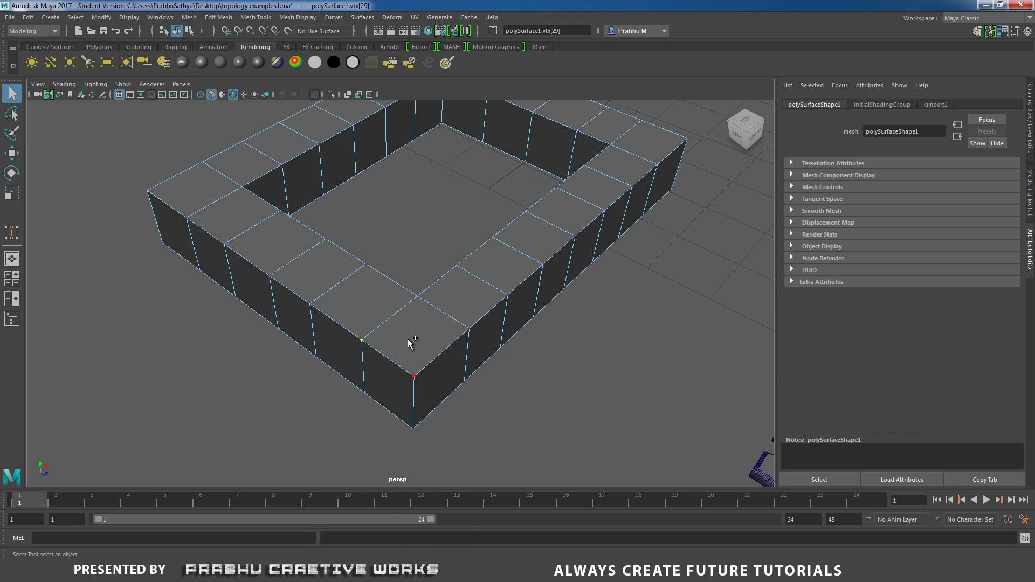
pyautogui.moveTo(408, 339)
pyautogui.keyDown('shift'); pyautogui.mouseDown(button='right')
pyautogui.moveTo(406, 296)
pyautogui.moveTo(405, 330)
pyautogui.mouseUp(button='right'); pyautogui.keyUp('shift')
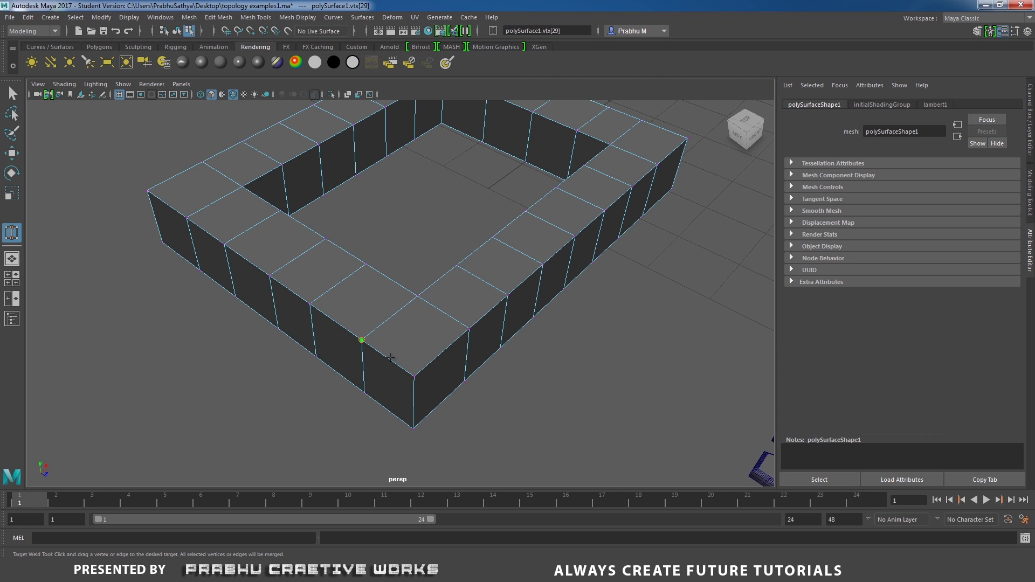
pyautogui.moveTo(414, 373); pyautogui.dragTo(407, 355)
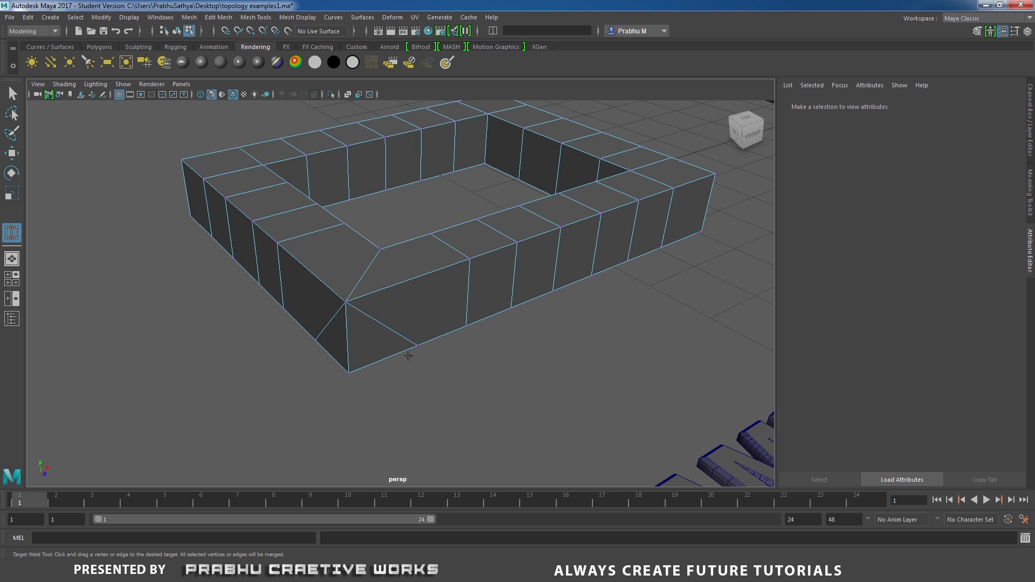
# - Orbit around to inspect the welded corner and switch the ring to edge selection
pyautogui.keyDown('alt'); pyautogui.moveTo(388, 398); pyautogui.dragTo(448, 366); pyautogui.keyUp('alt')
pyautogui.moveTo(515, 370); pyautogui.dragTo(455, 381)
pyautogui.press('w')
pyautogui.moveTo(427, 329); pyautogui.dragTo(423, 232, button='right')
pyautogui.keyDown('alt'); pyautogui.moveTo(437, 346); pyautogui.dragTo(428, 393); pyautogui.keyUp('alt')
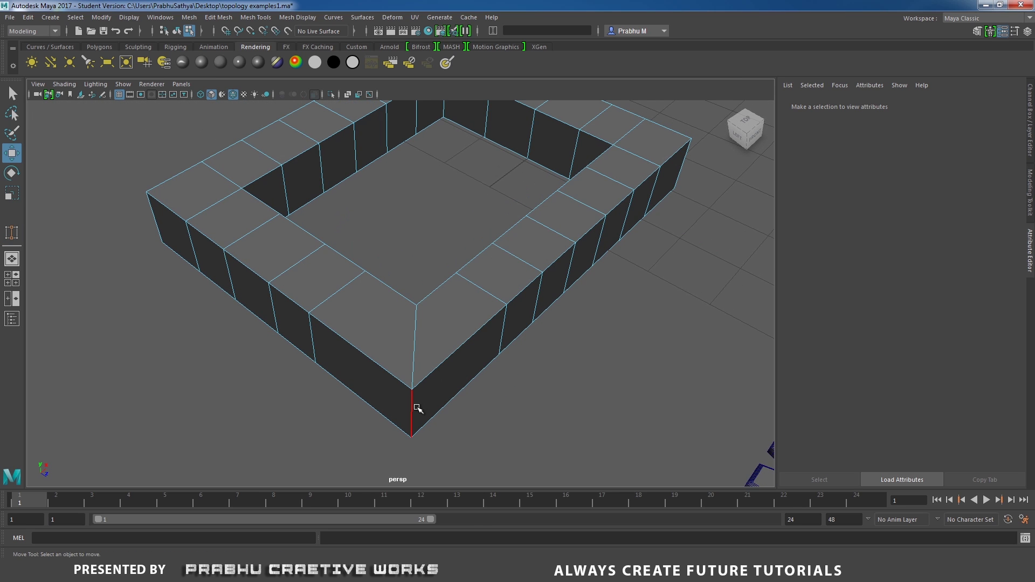
# - Select the ring's outer top edge loop, then turn to the next corner and select its vertex
pyautogui.doubleClick(391, 376)
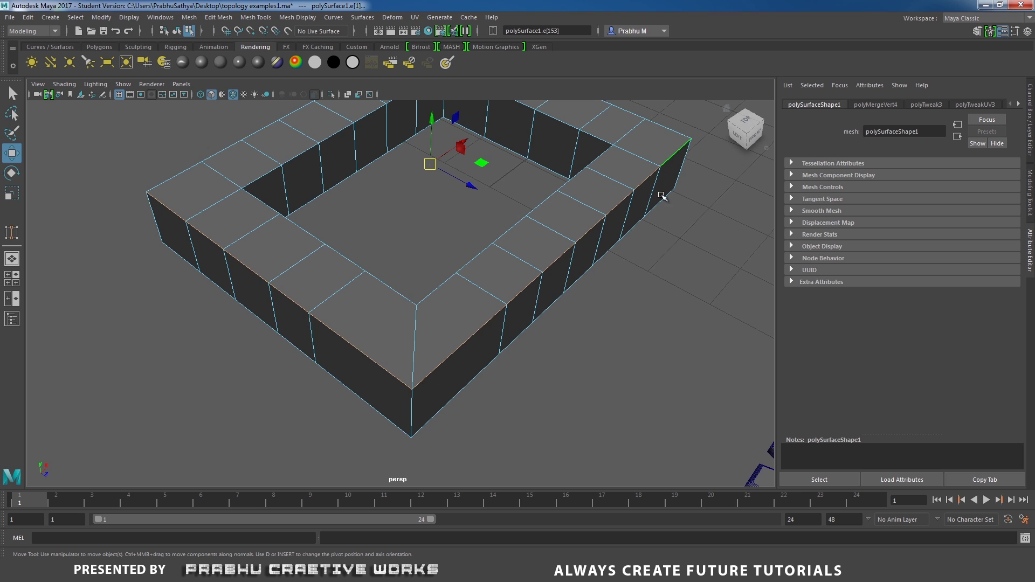
pyautogui.keyDown('alt'); pyautogui.moveTo(665, 195); pyautogui.dragTo(500, 189); pyautogui.keyUp('alt')
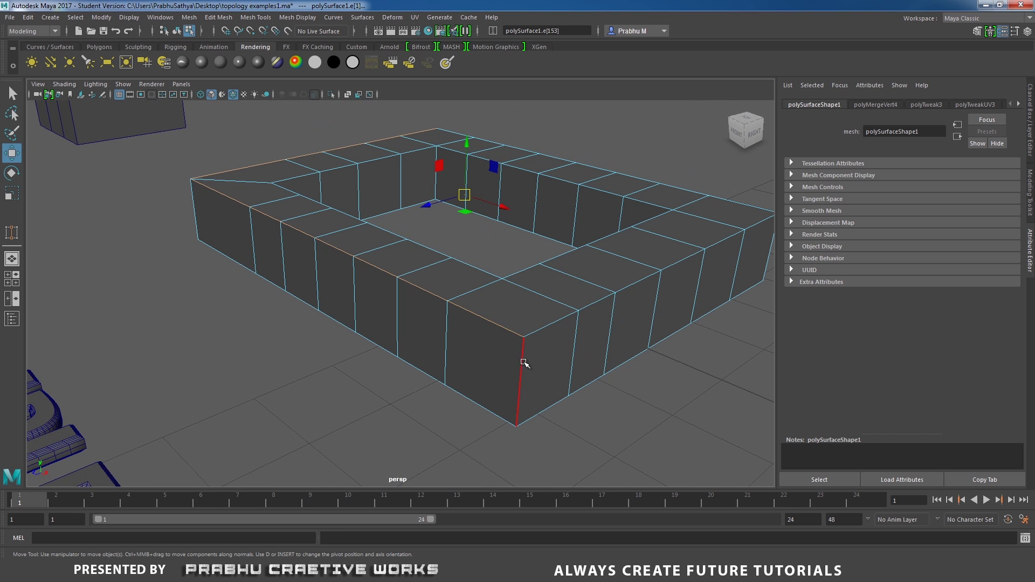
pyautogui.moveTo(491, 291); pyautogui.dragTo(444, 270, button='right')
pyautogui.click(448, 300)
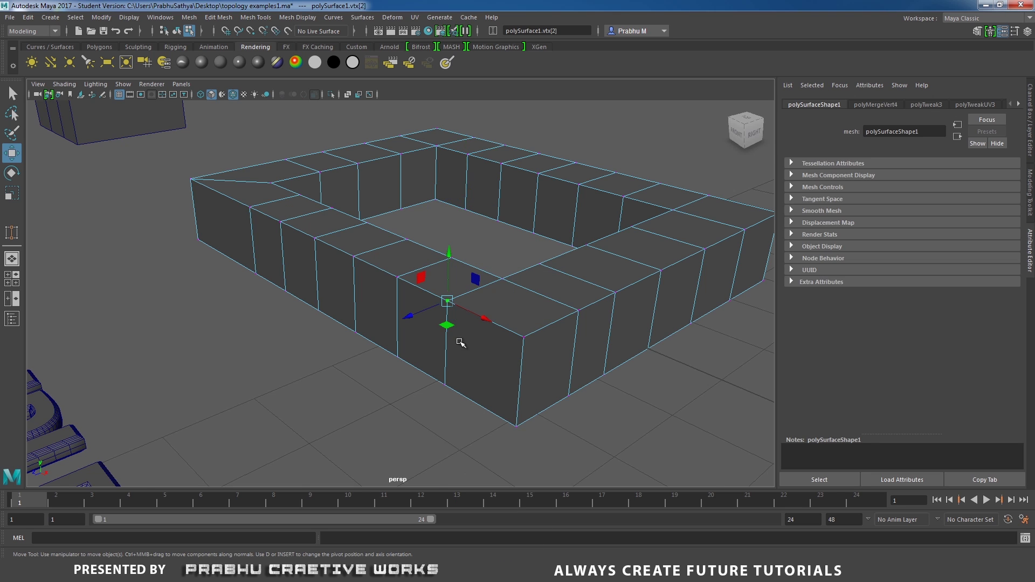
pyautogui.keyDown('alt'); pyautogui.moveTo(458, 342); pyautogui.dragTo(470, 364); pyautogui.keyUp('alt')
# - Start the Target Weld Tool and weld the stray vertex into the next corner vertex
pyautogui.keyDown('shift'); pyautogui.rightClick(516, 374); pyautogui.keyUp('shift')
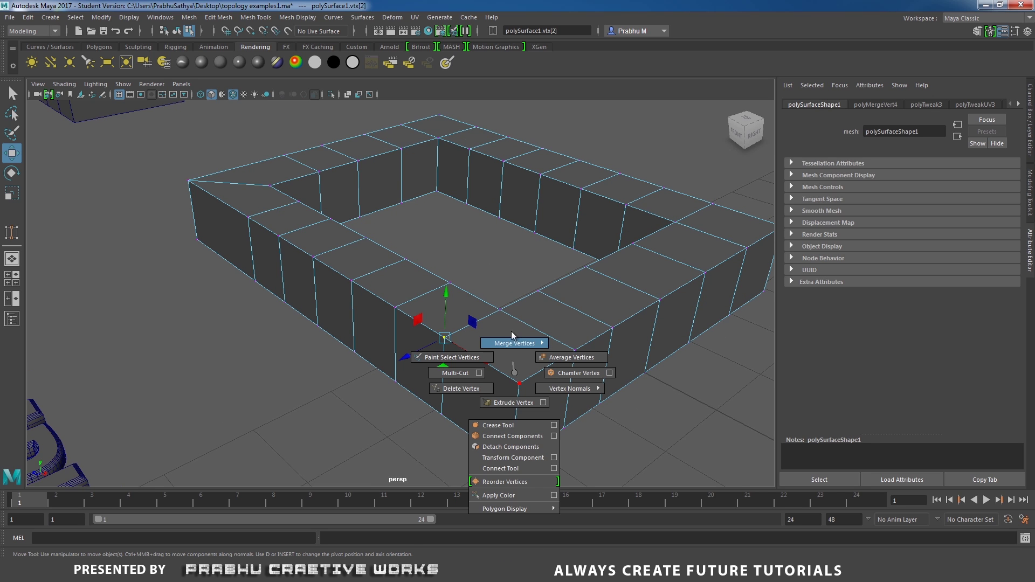
pyautogui.moveTo(511, 331)
pyautogui.keyDown('shift'); pyautogui.mouseDown(button='right')
pyautogui.moveTo(511, 314)
pyautogui.moveTo(515, 344)
pyautogui.mouseUp(button='right'); pyautogui.keyUp('shift')
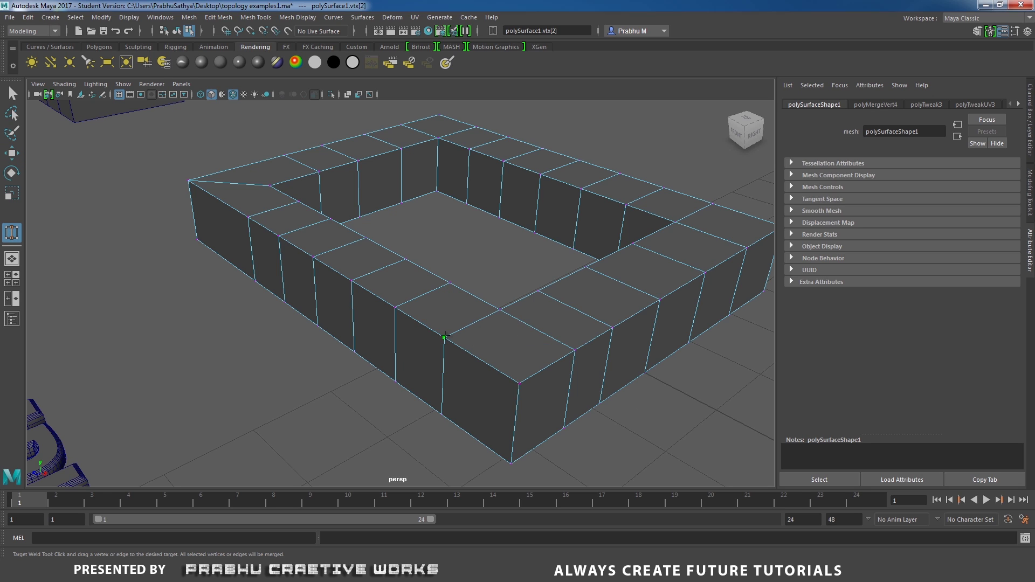
pyautogui.moveTo(488, 366); pyautogui.dragTo(519, 382)
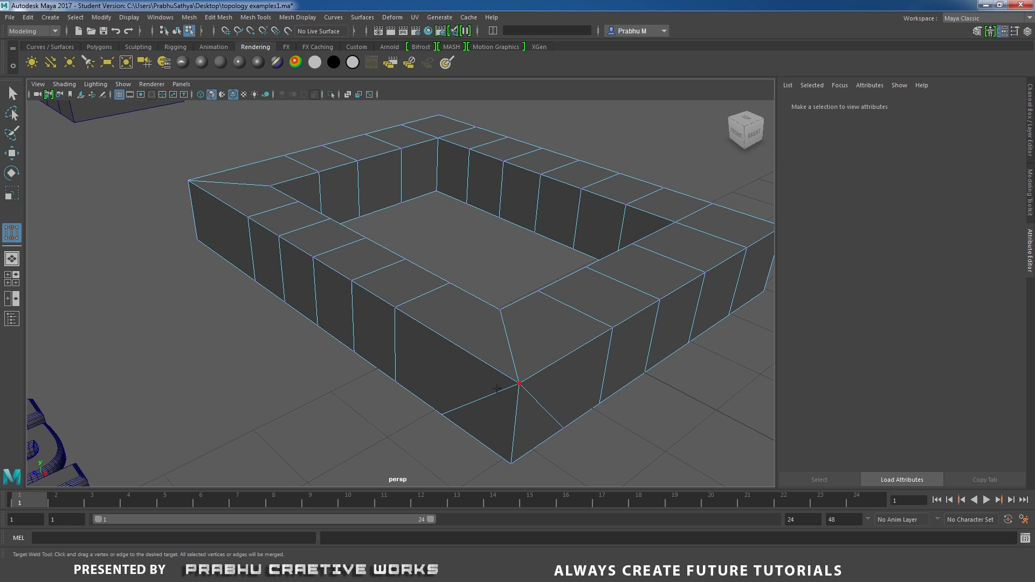
pyautogui.keyDown('alt'); pyautogui.moveTo(531, 375); pyautogui.dragTo(494, 389); pyautogui.keyUp('alt')
pyautogui.moveTo(469, 431); pyautogui.dragTo(468, 432)
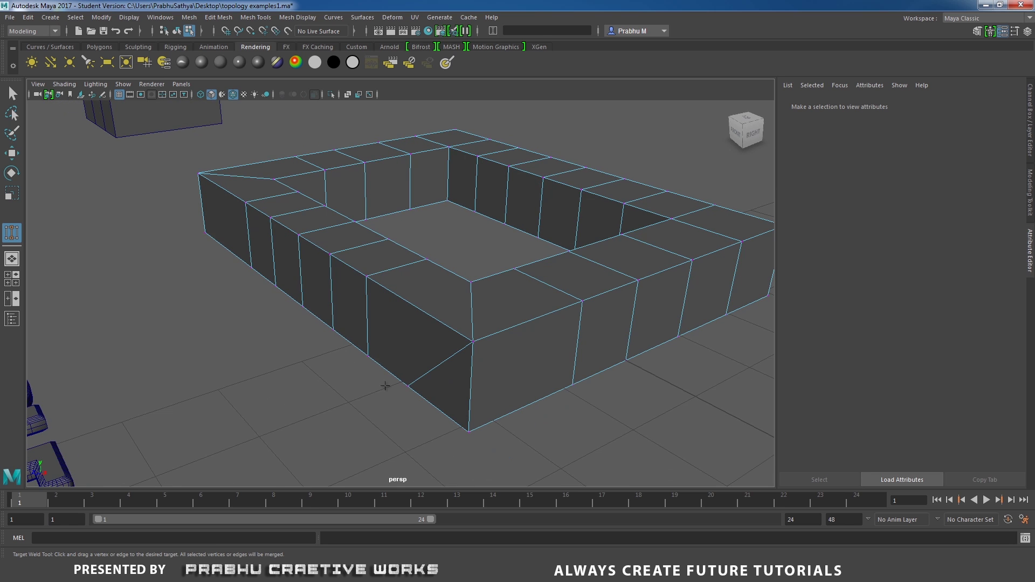
pyautogui.moveTo(403, 387); pyautogui.dragTo(468, 432)
pyautogui.keyDown('alt'); pyautogui.moveTo(539, 374); pyautogui.dragTo(327, 350); pyautogui.keyUp('alt')
# - Weld the remaining stray vertices onto their corner vertices, rerouting those corners' edges diagonally
pyautogui.moveTo(393, 372); pyautogui.dragTo(392, 371)
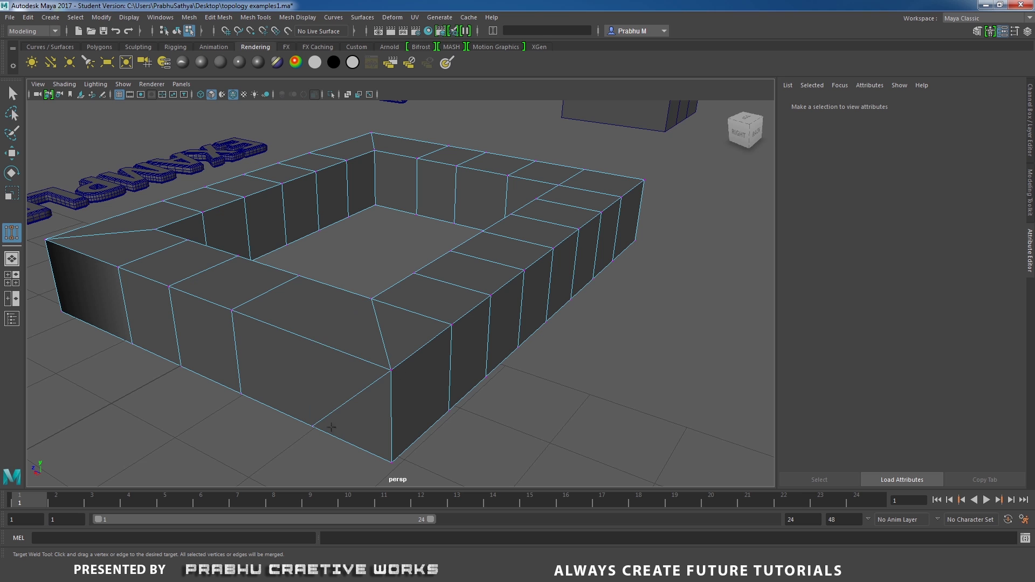
pyautogui.moveTo(391, 462); pyautogui.dragTo(391, 463)
pyautogui.moveTo(392, 370); pyautogui.dragTo(391, 370)
pyautogui.keyDown('alt'); pyautogui.moveTo(392, 371); pyautogui.dragTo(343, 360); pyautogui.keyUp('alt')
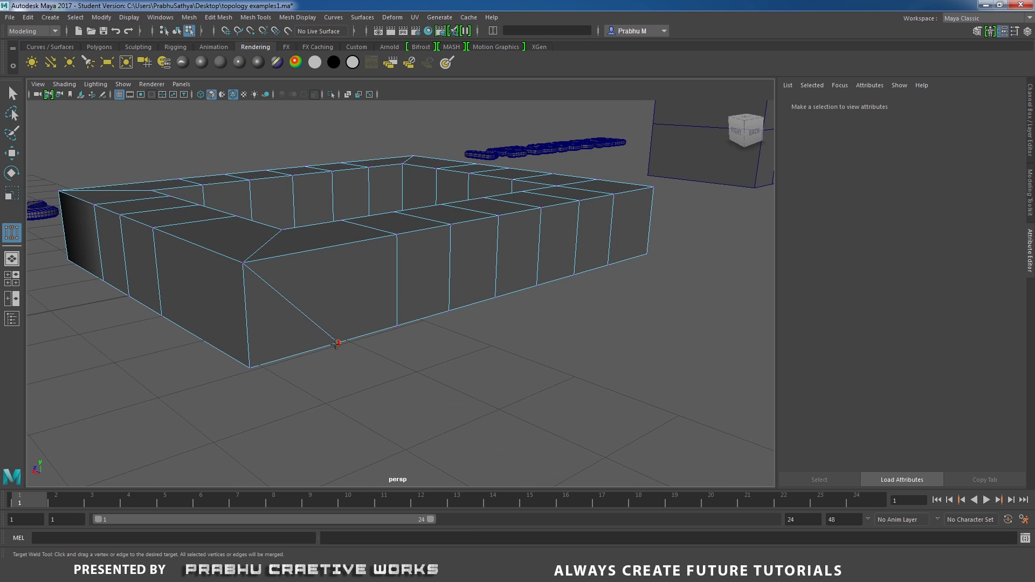
pyautogui.moveTo(236, 368); pyautogui.dragTo(237, 368)
pyautogui.keyDown('alt'); pyautogui.moveTo(238, 368); pyautogui.dragTo(294, 354); pyautogui.keyUp('alt')
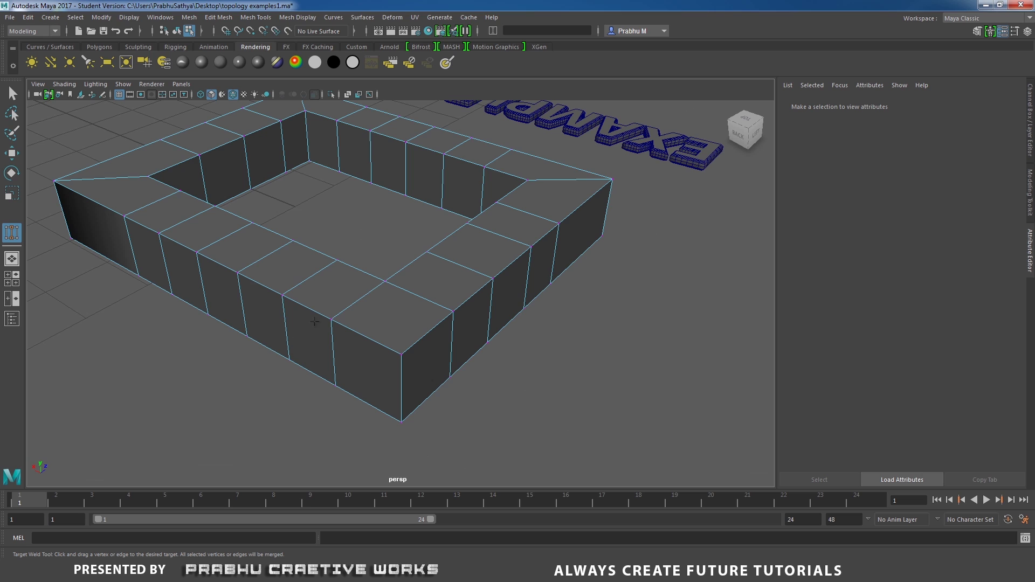
pyautogui.moveTo(405, 352); pyautogui.dragTo(402, 355)
pyautogui.moveTo(384, 410); pyautogui.dragTo(401, 422)
pyautogui.moveTo(420, 337); pyautogui.dragTo(401, 354)
pyautogui.keyDown('alt'); pyautogui.moveTo(509, 330); pyautogui.dragTo(352, 334); pyautogui.keyUp('alt')
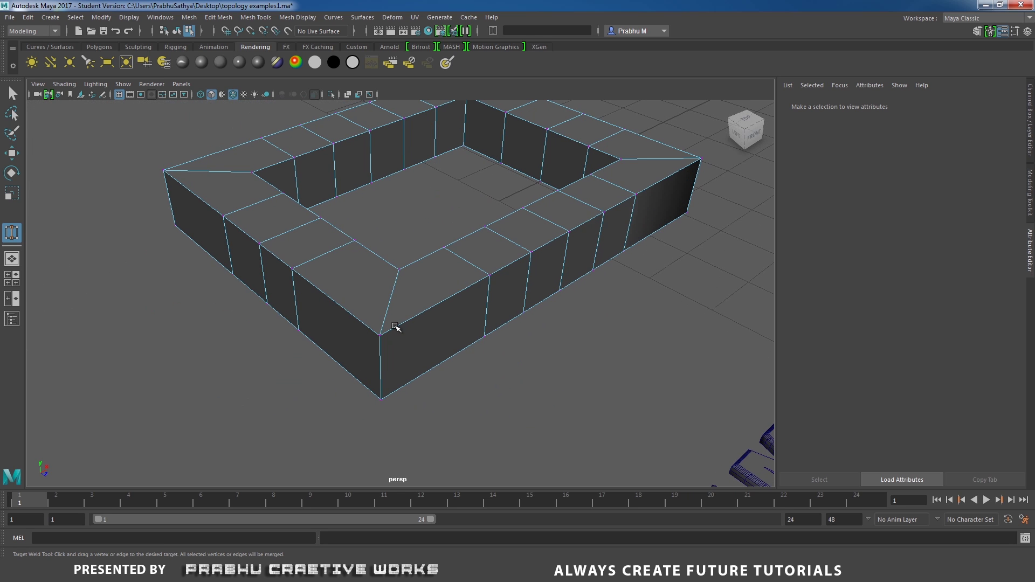
# - In Edge mode, select the ring's outer top, bottom and inner top edge loops
pyautogui.press('w')
pyautogui.moveTo(419, 262); pyautogui.dragTo(416, 232, button='right')
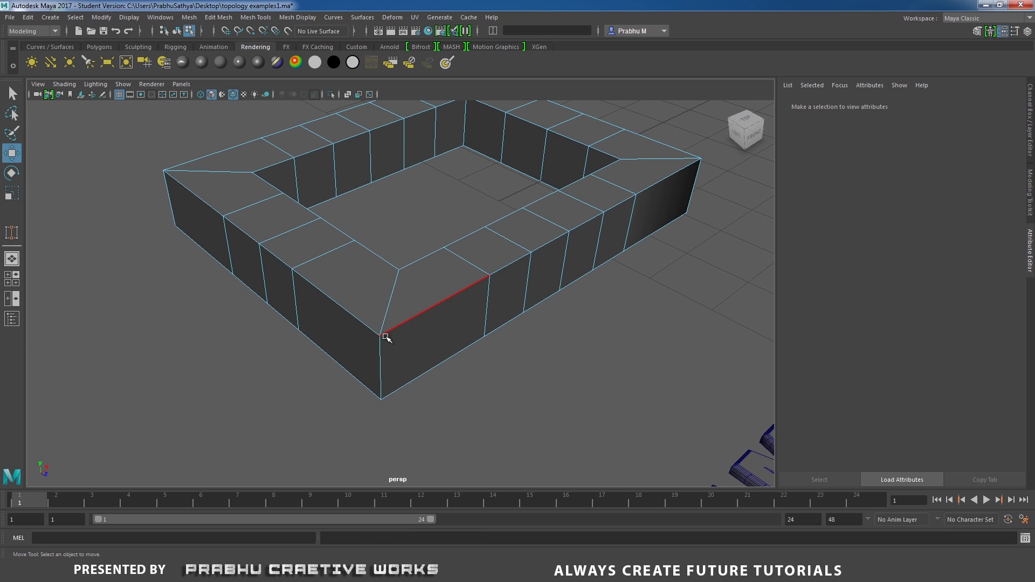
pyautogui.keyDown('alt'); pyautogui.moveTo(446, 301); pyautogui.dragTo(372, 353); pyautogui.keyUp('alt')
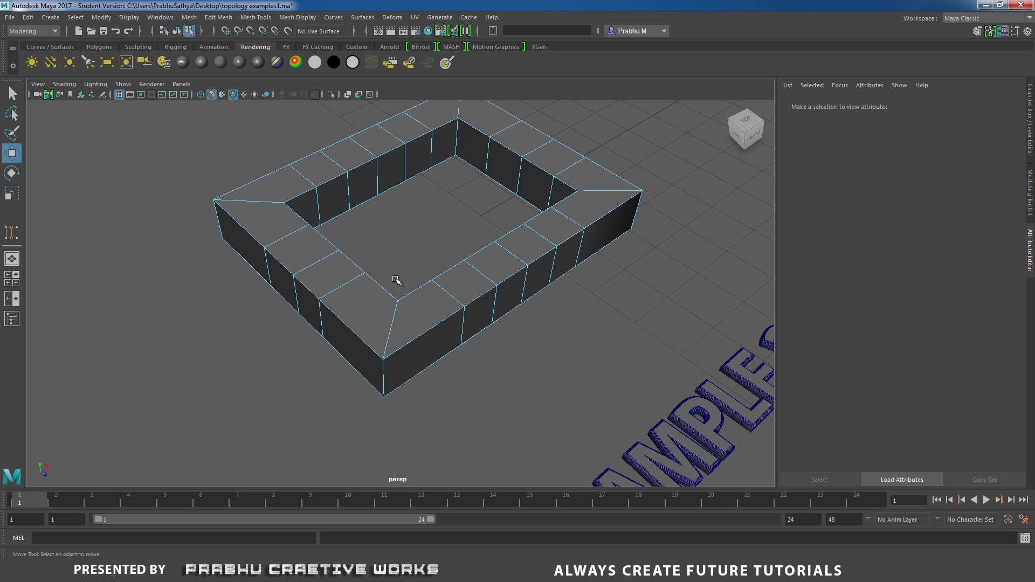
pyautogui.doubleClick(409, 338)
pyautogui.keyDown('alt'); pyautogui.moveTo(409, 338); pyautogui.dragTo(432, 372); pyautogui.keyUp('alt')
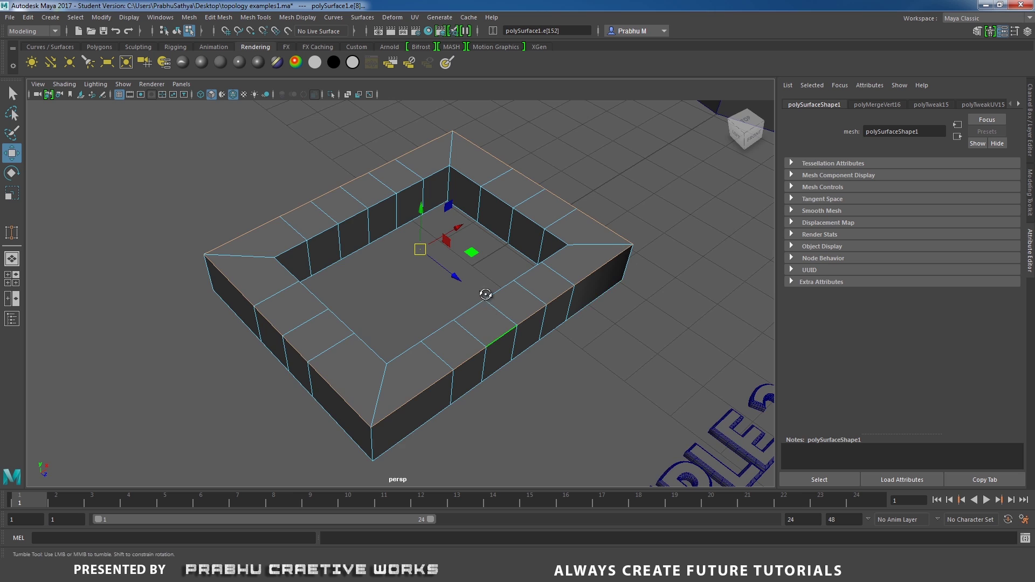
pyautogui.keyDown('alt'); pyautogui.moveTo(485, 295); pyautogui.dragTo(490, 261); pyautogui.keyUp('alt')
pyautogui.keyDown('shift'); pyautogui.doubleClick(419, 329); pyautogui.keyUp('shift')
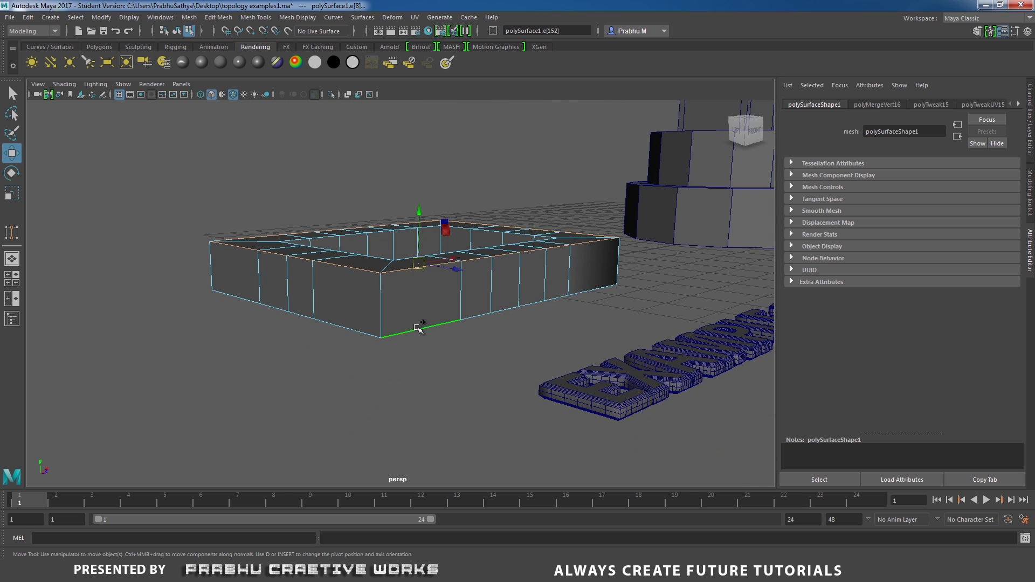
pyautogui.keyDown('alt'); pyautogui.moveTo(432, 289); pyautogui.dragTo(325, 301); pyautogui.keyUp('alt')
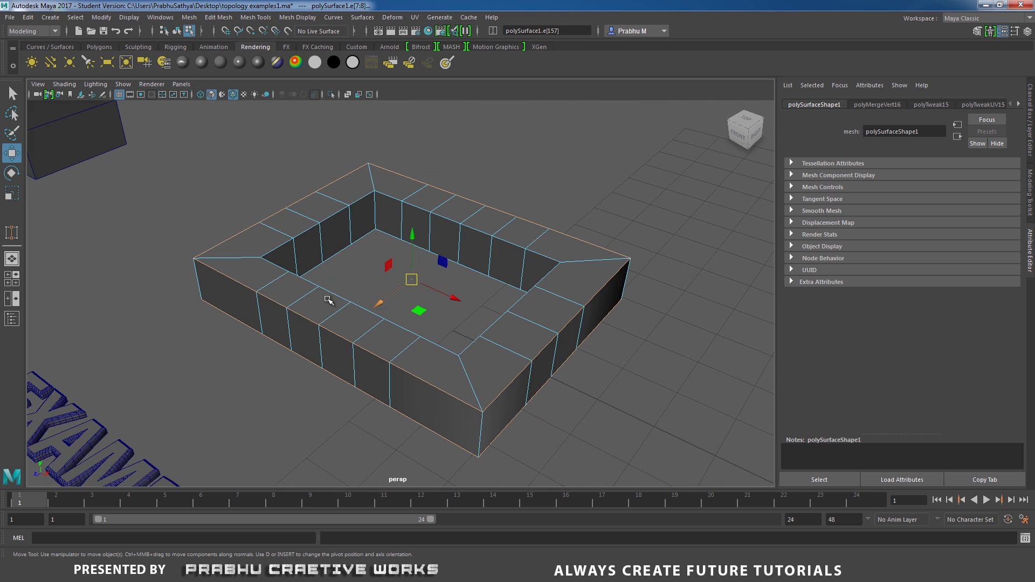
pyautogui.keyDown('shift'); pyautogui.doubleClick(341, 213); pyautogui.keyUp('shift')
# - Add the ring's vertical corner edges to the edge selection
pyautogui.keyDown('alt'); pyautogui.moveTo(352, 290); pyautogui.dragTo(461, 301); pyautogui.keyUp('alt')
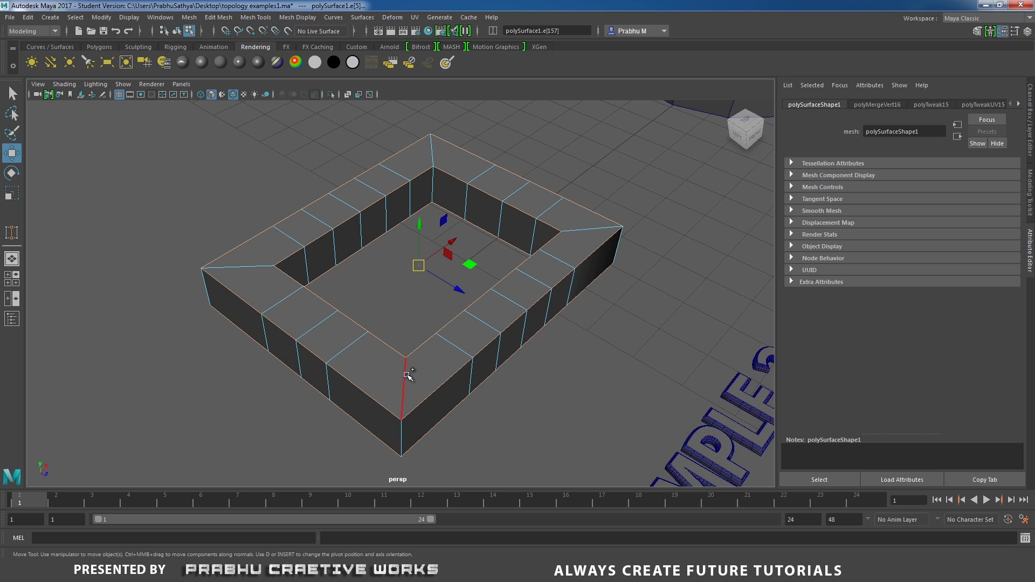
pyautogui.click(236, 268)
pyautogui.keyDown('shift'); pyautogui.click(578, 228); pyautogui.keyUp('shift')
pyautogui.keyDown('alt'); pyautogui.moveTo(457, 267); pyautogui.dragTo(499, 262); pyautogui.keyUp('alt')
# - Apply a first Bevel Edge to the selection, then undo it
pyautogui.keyDown('shift'); pyautogui.rightClick(515, 205); pyautogui.keyUp('shift')
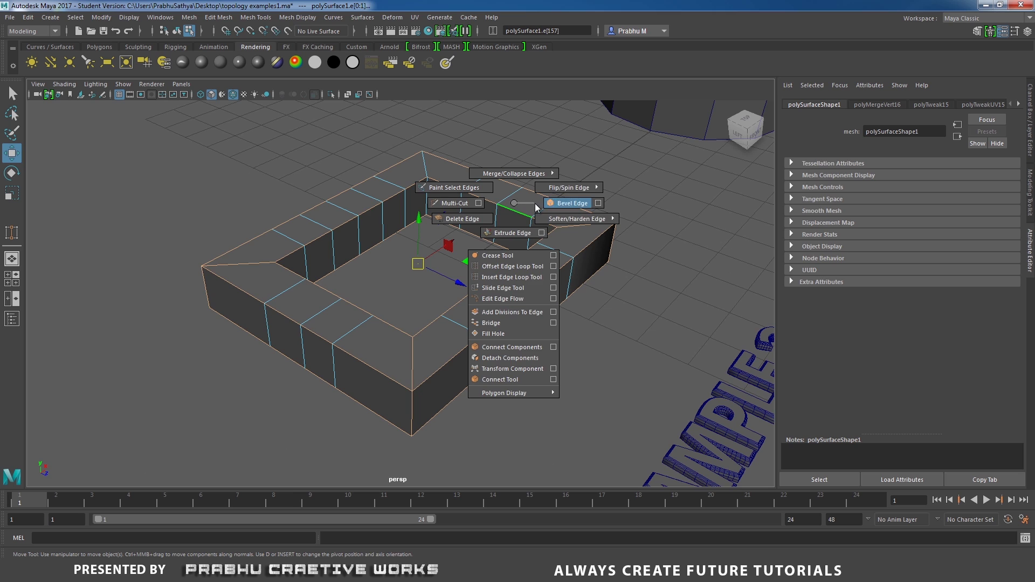
pyautogui.click(573, 203)
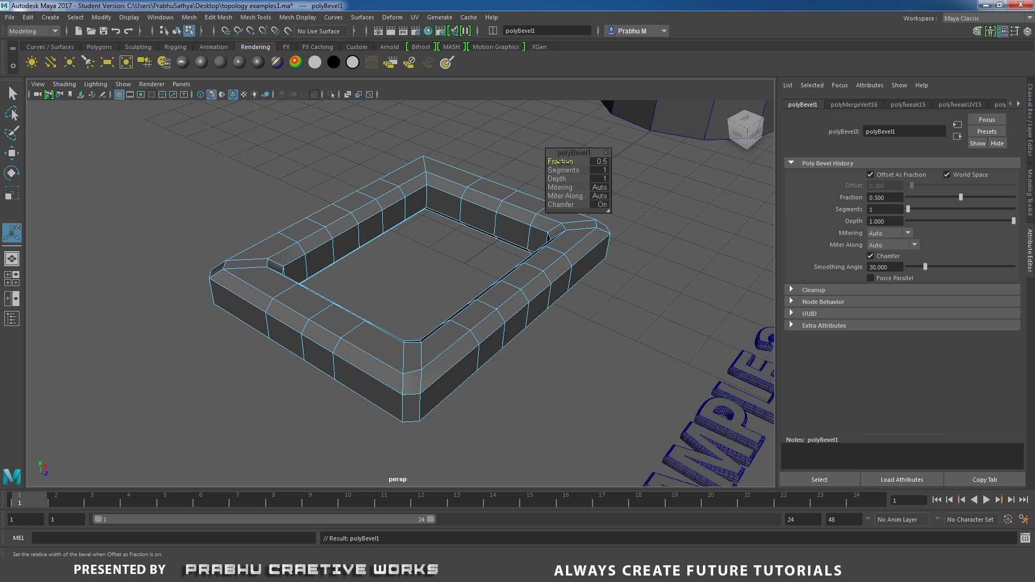
pyautogui.moveTo(561, 161)
pyautogui.mouseDown()
pyautogui.moveTo(537, 162)
pyautogui.moveTo(577, 171)
pyautogui.mouseUp()
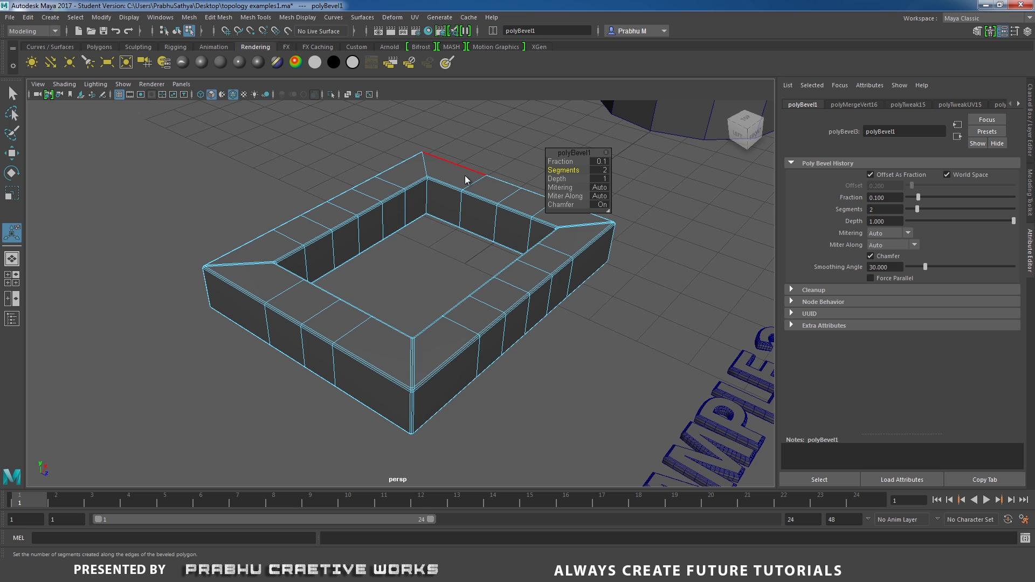
pyautogui.moveTo(466, 180); pyautogui.dragTo(509, 157, button='right')
pyautogui.keyDown('alt'); pyautogui.moveTo(485, 168); pyautogui.dragTo(472, 193); pyautogui.keyUp('alt')
pyautogui.hotkey('ctrl', 'z')
pyautogui.hotkey('ctrl', 'z')
pyautogui.hotkey('ctrl', 'z')
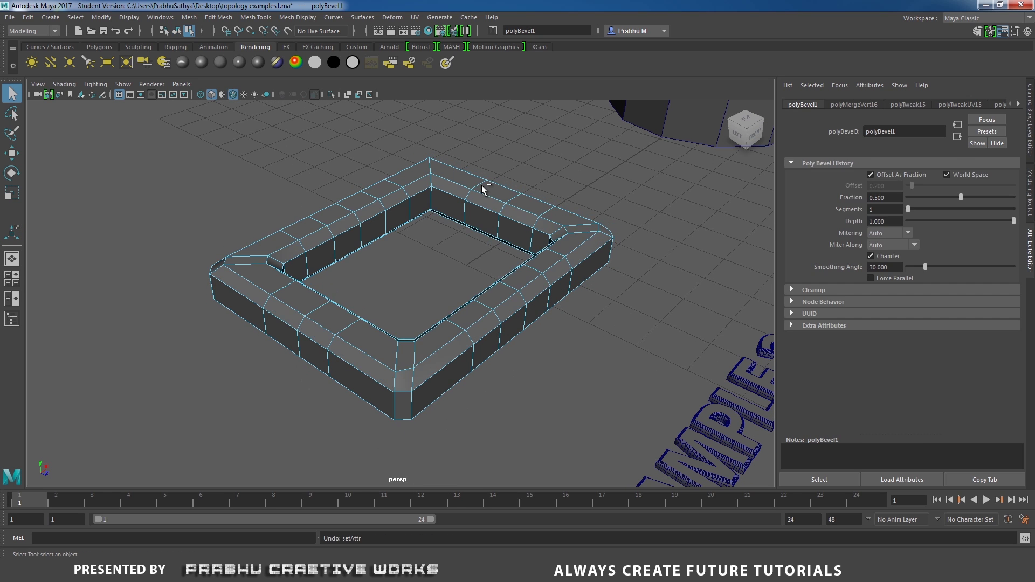
# - Bevel the selected edges again with Fraction 0.1 and 2 Segments
pyautogui.keyDown('shift'); pyautogui.click(432, 173); pyautogui.keyUp('shift')
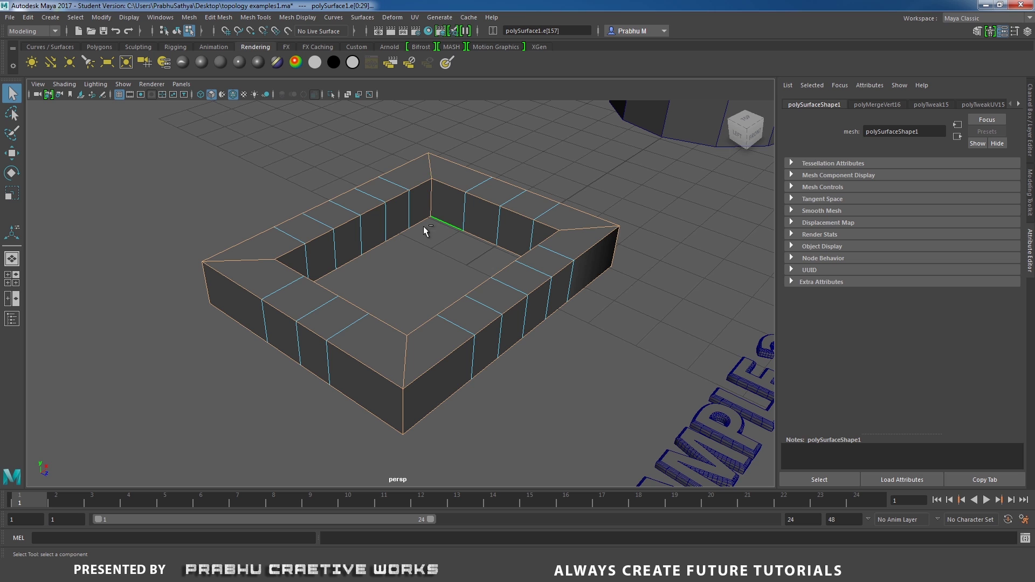
pyautogui.keyDown('shift'); pyautogui.moveTo(434, 202); pyautogui.dragTo(486, 203, button='right'); pyautogui.keyUp('shift')
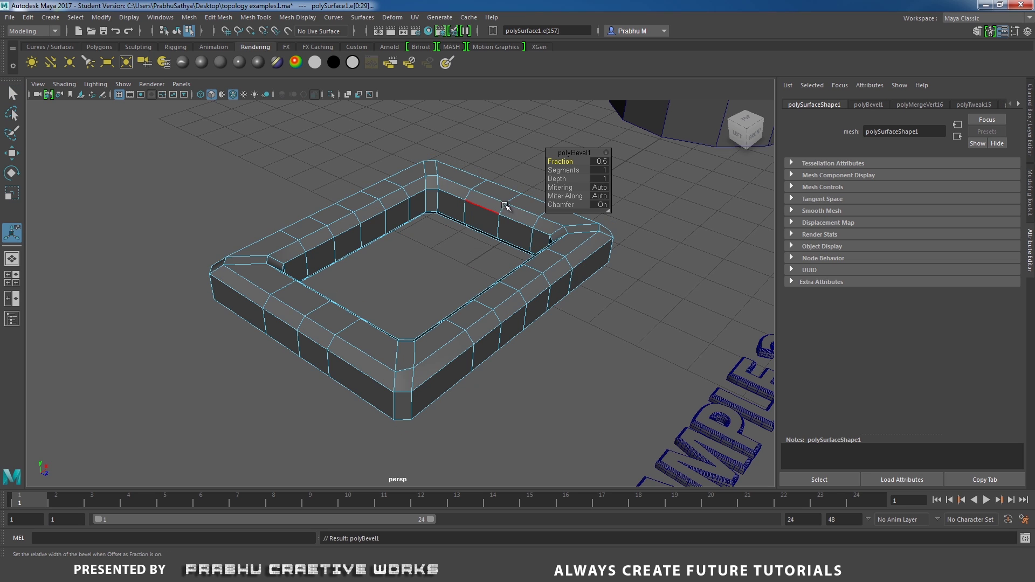
pyautogui.click(596, 161)
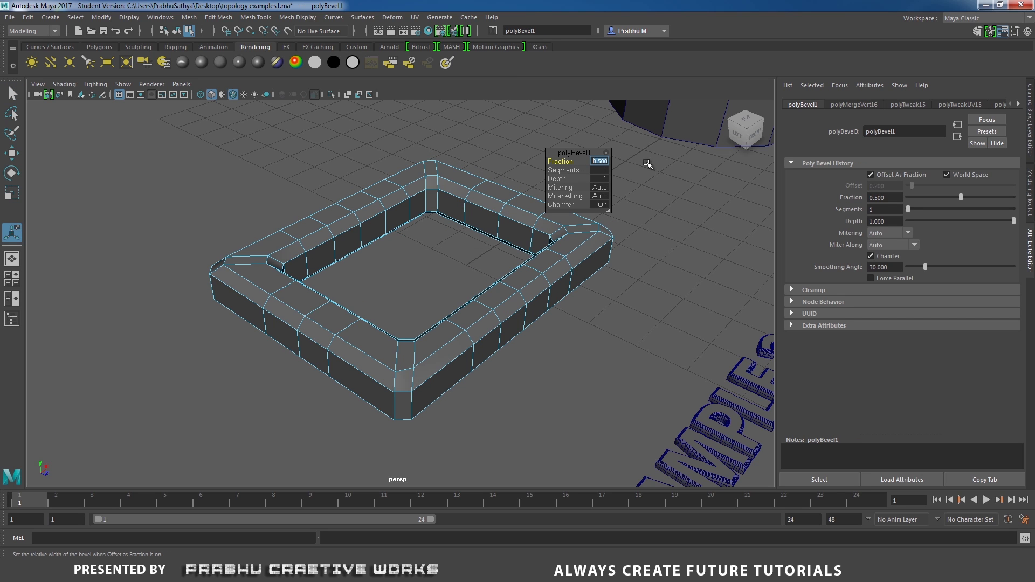
pyautogui.write('0.1')
pyautogui.press('Return')
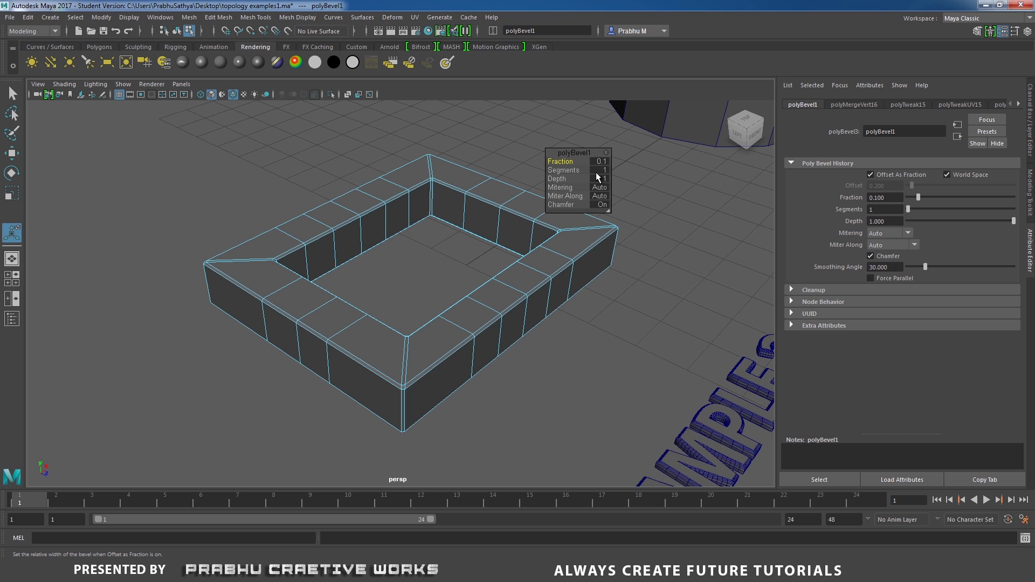
pyautogui.click(598, 170)
pyautogui.press('Return')
# - Select the bevelled ring mesh and Increment & Save the scene as topology examples2.ma
pyautogui.moveTo(445, 182); pyautogui.dragTo(494, 166, button='right')
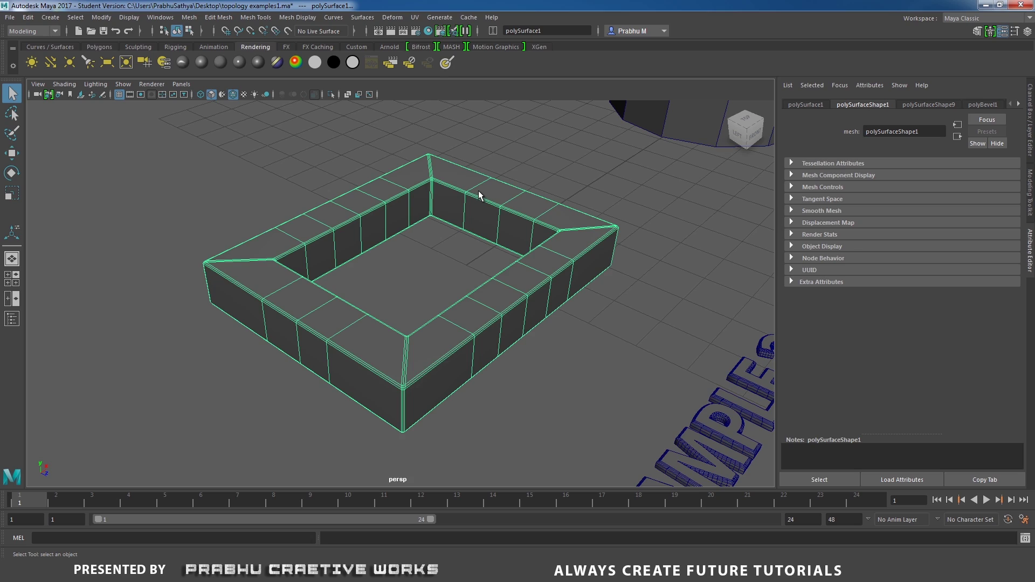
pyautogui.click(533, 164)
pyautogui.keyDown('alt'); pyautogui.moveTo(534, 164); pyautogui.dragTo(365, 277); pyautogui.keyUp('alt')
pyautogui.click(356, 221)
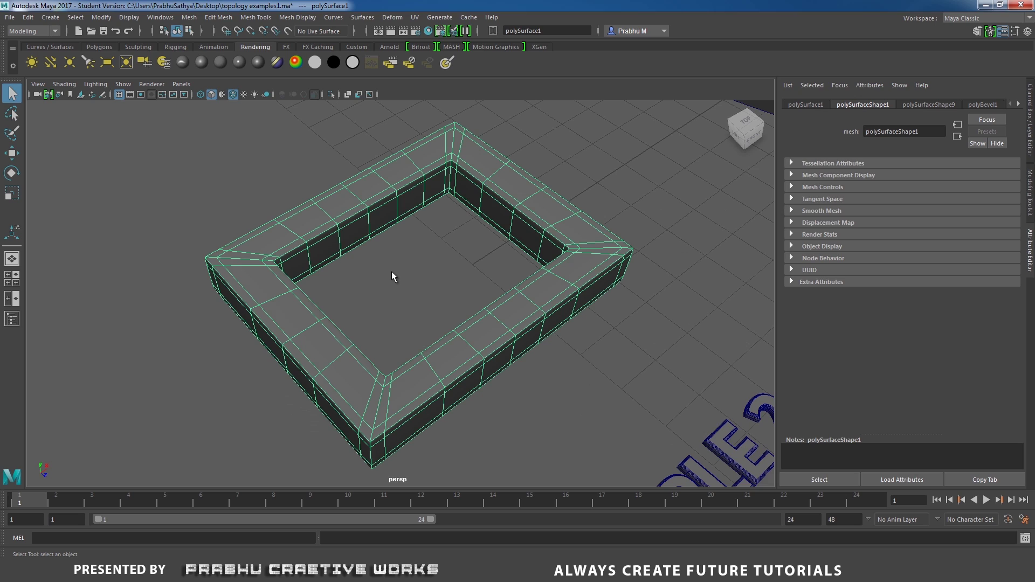
pyautogui.hotkey('ctrl', 'alt', 's')
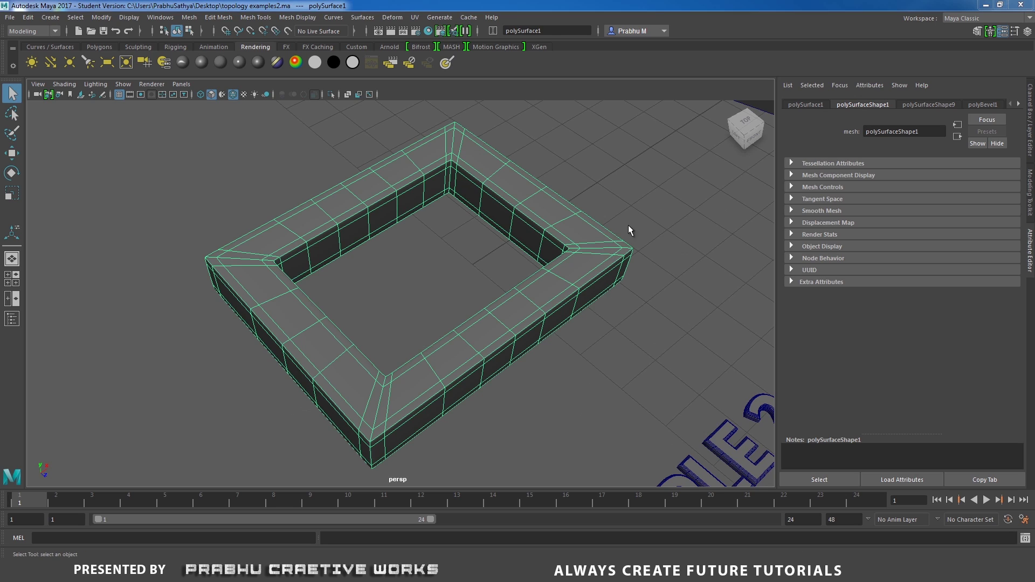
# - Bring the Example 3 model into view and select the stacked cylinder mesh
pyautogui.keyDown('alt'); pyautogui.moveTo(536, 257); pyautogui.dragTo(258, 363, button='middle'); pyautogui.keyUp('alt')
pyautogui.scroll(-3, 600, 273)
pyautogui.keyDown('alt'); pyautogui.moveTo(566, 225); pyautogui.dragTo(446, 398, button='middle'); pyautogui.keyUp('alt')
pyautogui.click(444, 303)
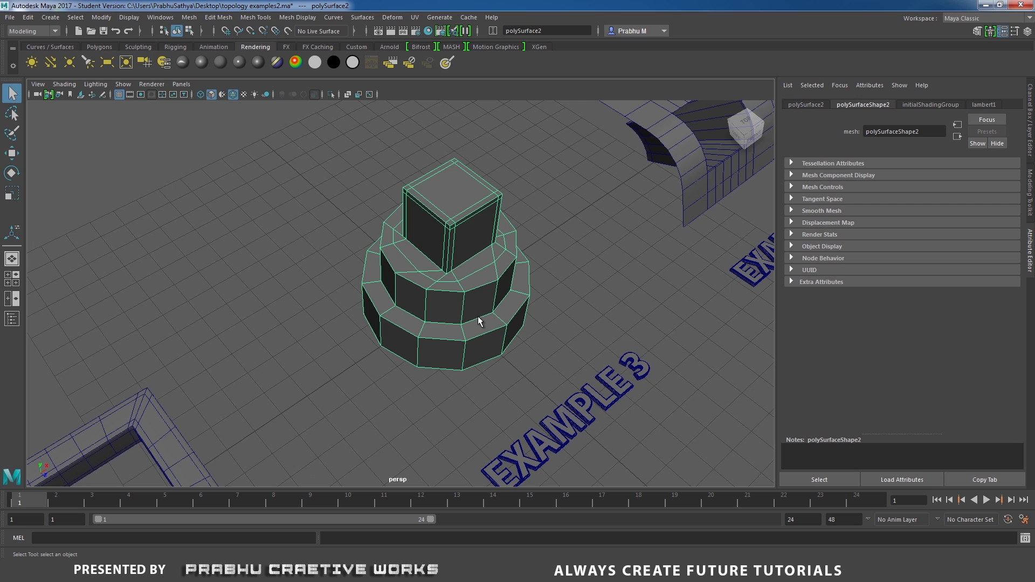
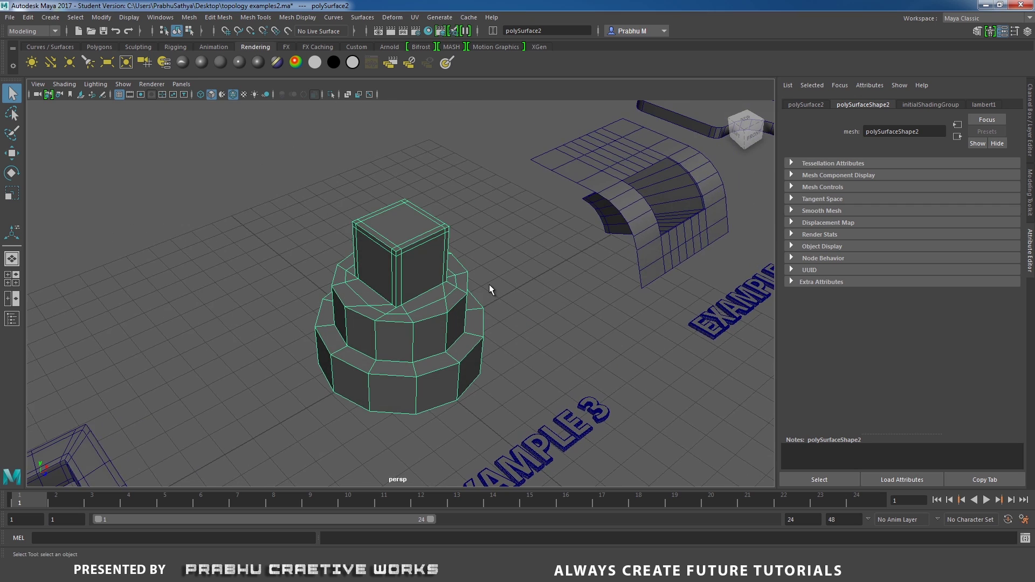
# - Tumble and dolly the perspective view until the stacked-tier mesh with its top box fits the viewport
pyautogui.keyDown('alt'); pyautogui.moveTo(519, 328); pyautogui.dragTo(539, 313); pyautogui.keyUp('alt')
pyautogui.scroll(-1, 504, 283)
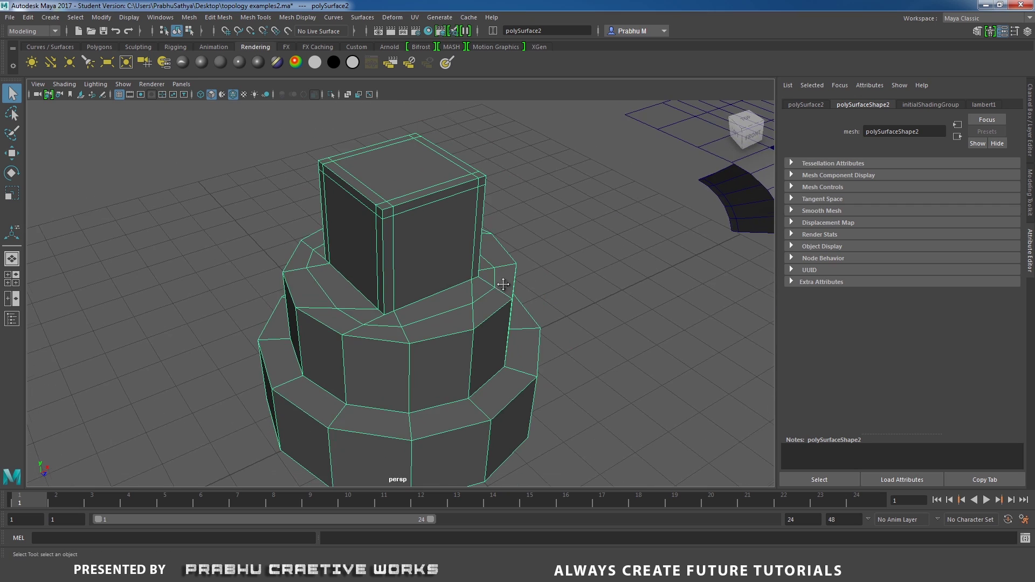
pyautogui.keyDown('alt'); pyautogui.moveTo(505, 283); pyautogui.dragTo(552, 271, button='middle'); pyautogui.keyUp('alt')
pyautogui.scroll(-1, 502, 269)
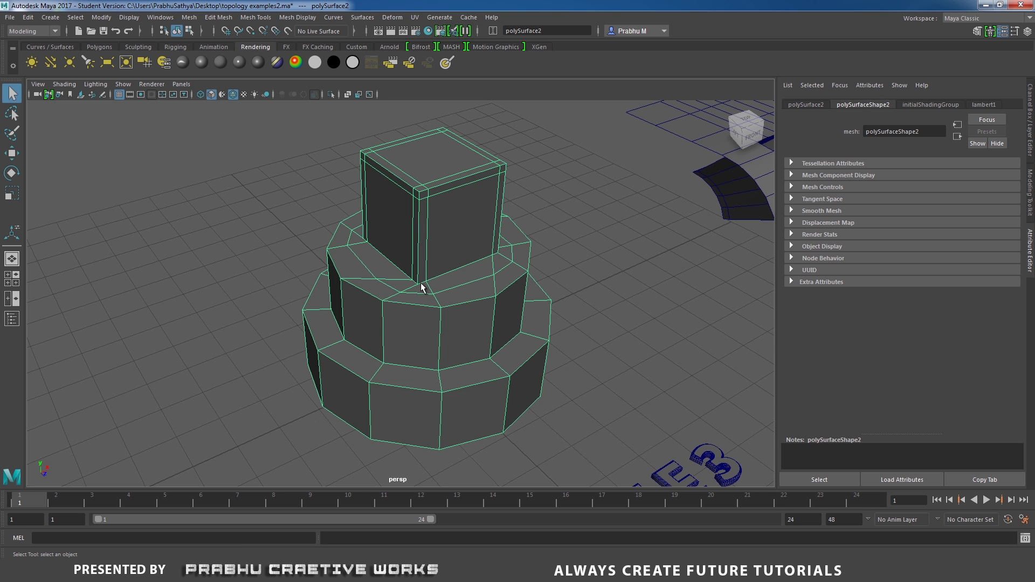
# - Preview the tiered mesh smoothed with 3 and orbit around it to inspect the result
pyautogui.press('3')
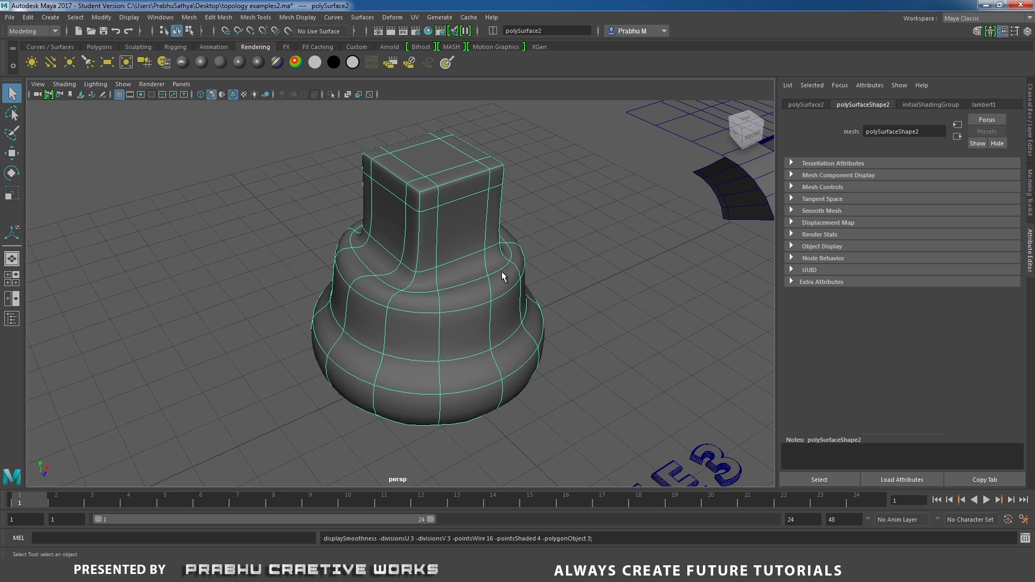
pyautogui.click(550, 254)
pyautogui.moveTo(513, 296)
pyautogui.keyDown('alt'); pyautogui.mouseDown()
pyautogui.moveTo(513, 342)
pyautogui.moveTo(511, 302)
pyautogui.mouseUp(); pyautogui.keyUp('alt')
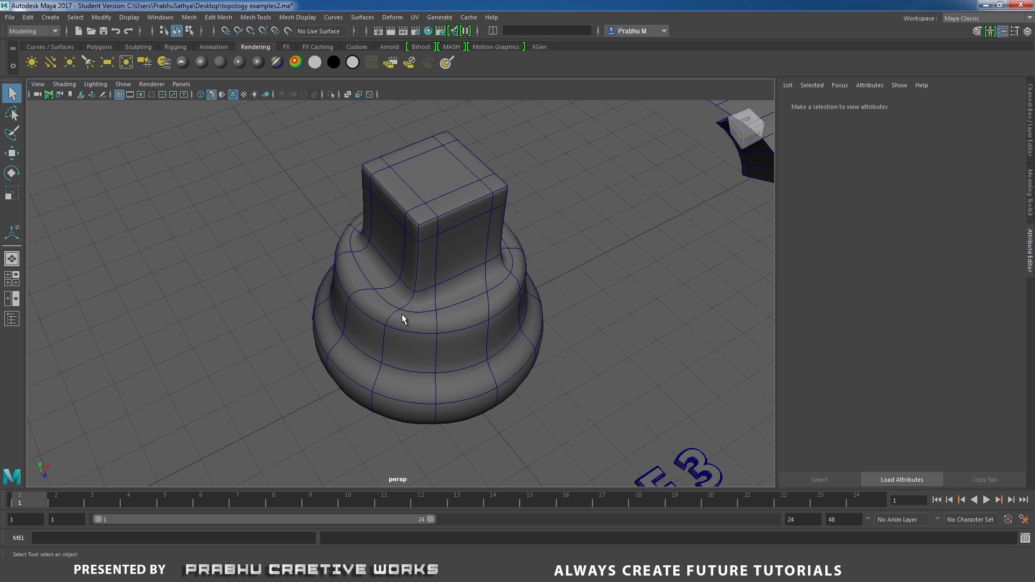
pyautogui.click(341, 289)
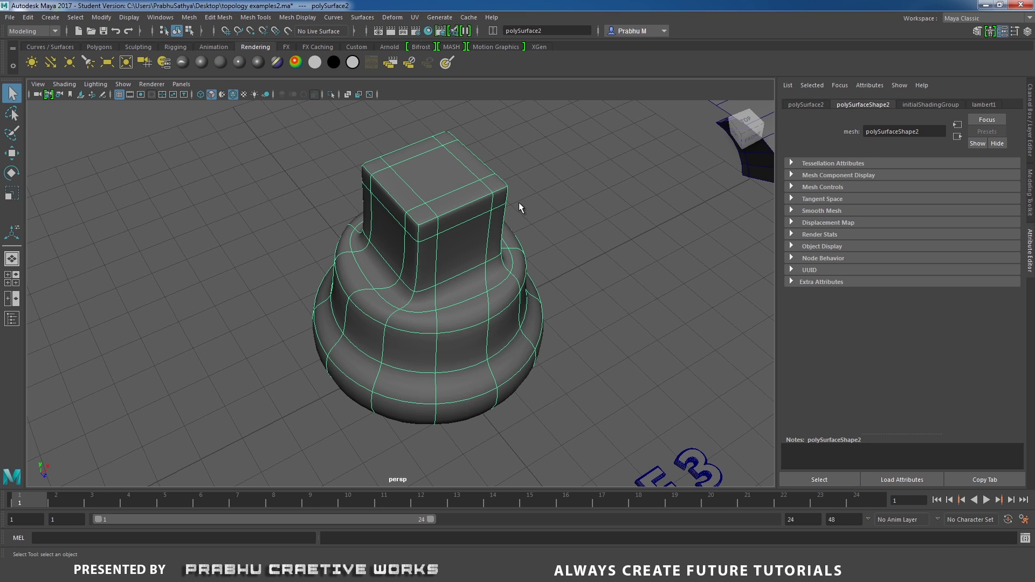
# - Return to the faceted mesh and select the edge loops at the box base, lower tier and bottom
pyautogui.press('1')
pyautogui.keyDown('alt'); pyautogui.moveTo(451, 237); pyautogui.dragTo(404, 244); pyautogui.keyUp('alt')
pyautogui.moveTo(405, 244); pyautogui.dragTo(395, 221, button='right')
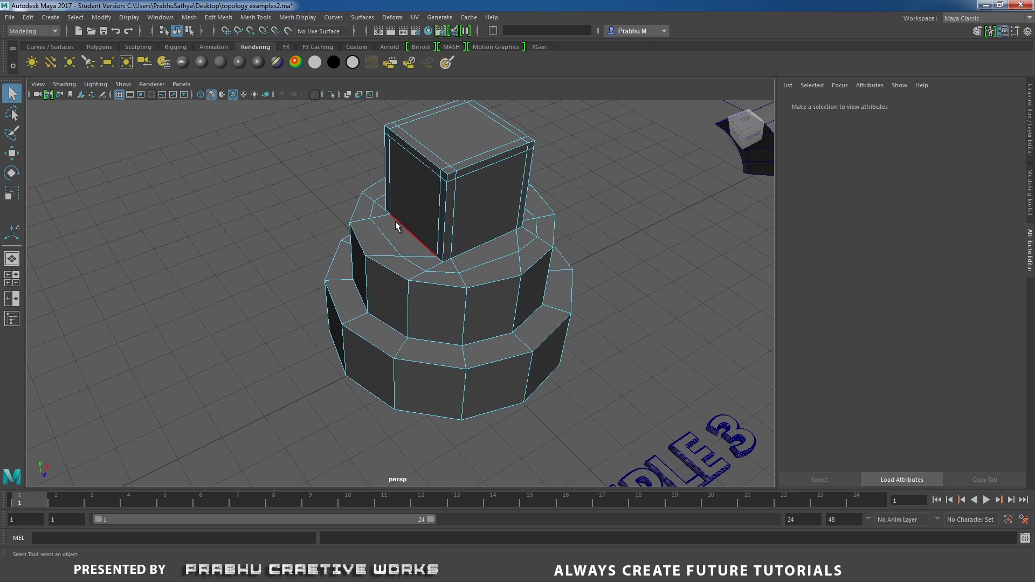
pyautogui.click(380, 267)
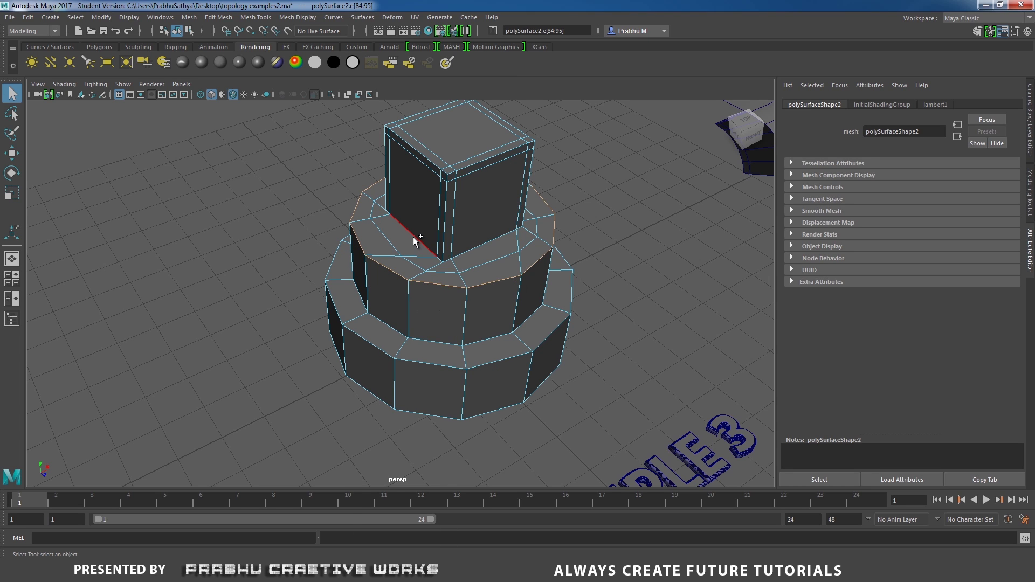
pyautogui.keyDown('shift'); pyautogui.doubleClick(390, 347); pyautogui.keyUp('shift')
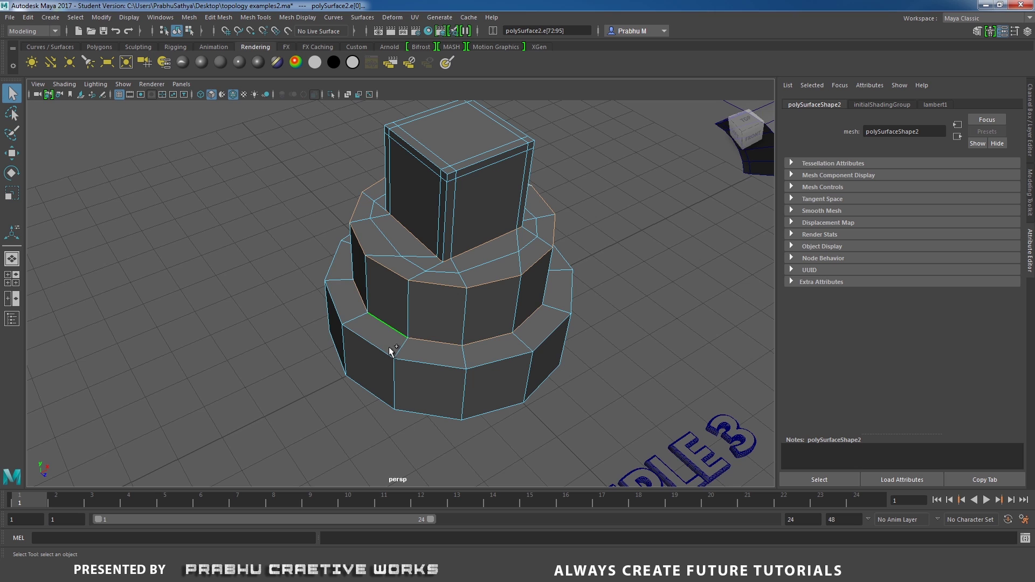
pyautogui.keyDown('shift'); pyautogui.doubleClick(375, 391); pyautogui.keyUp('shift')
# - Zoom in on the box and tilt the view to inspect its base and top
pyautogui.keyDown('alt'); pyautogui.moveTo(467, 186); pyautogui.dragTo(477, 274, button='middle'); pyautogui.keyUp('alt')
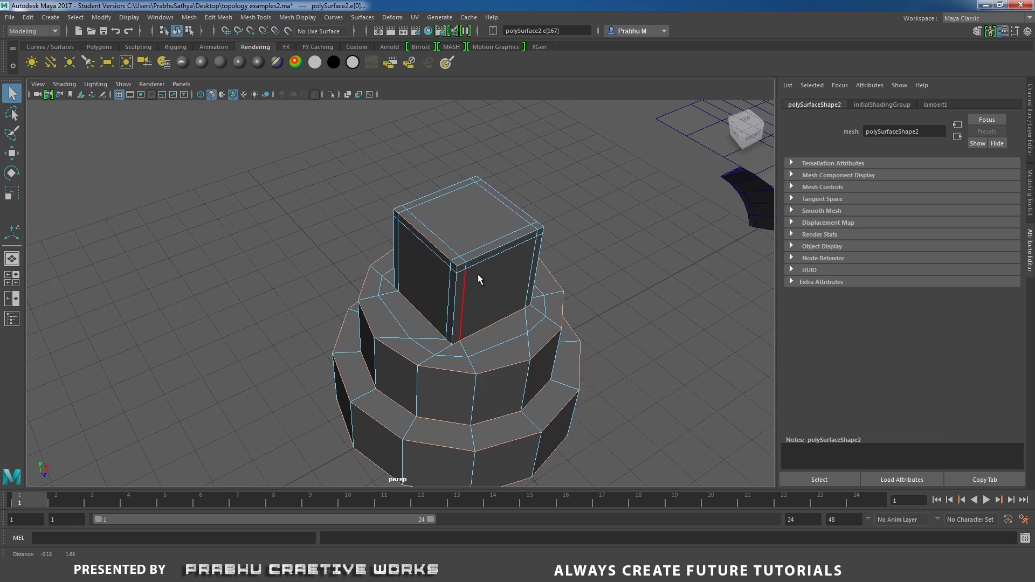
pyautogui.keyDown('alt'); pyautogui.moveTo(477, 274); pyautogui.dragTo(635, 368, button='right'); pyautogui.keyUp('alt')
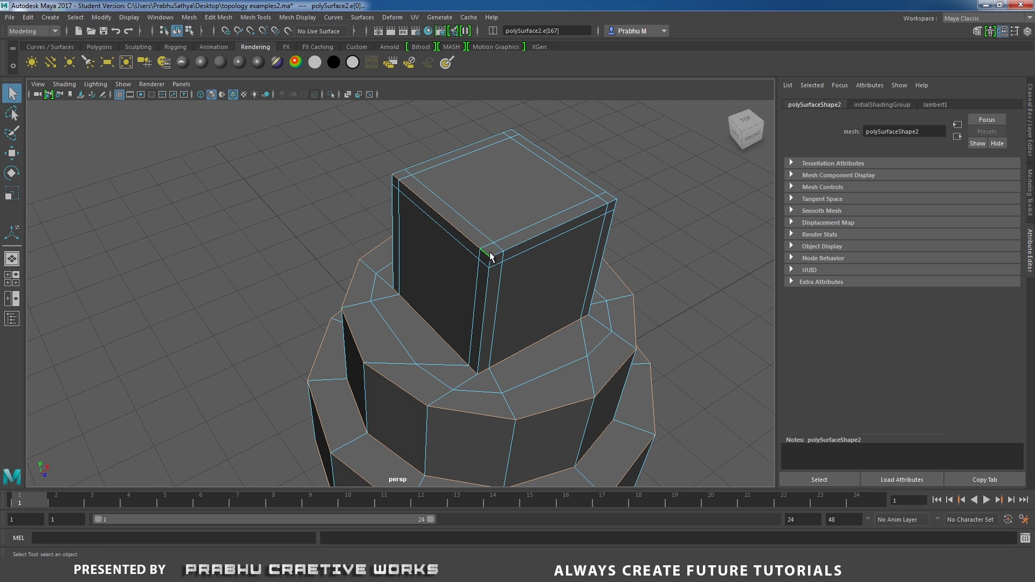
pyautogui.keyDown('alt'); pyautogui.moveTo(500, 230); pyautogui.dragTo(428, 332); pyautogui.keyUp('alt')
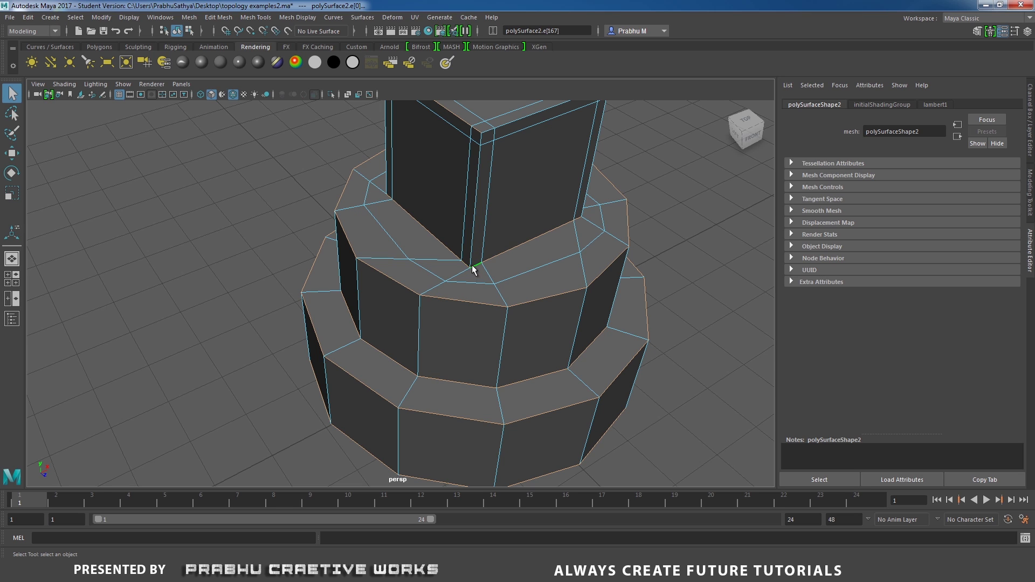
pyautogui.keyDown('alt'); pyautogui.moveTo(438, 243); pyautogui.dragTo(489, 339); pyautogui.keyUp('alt')
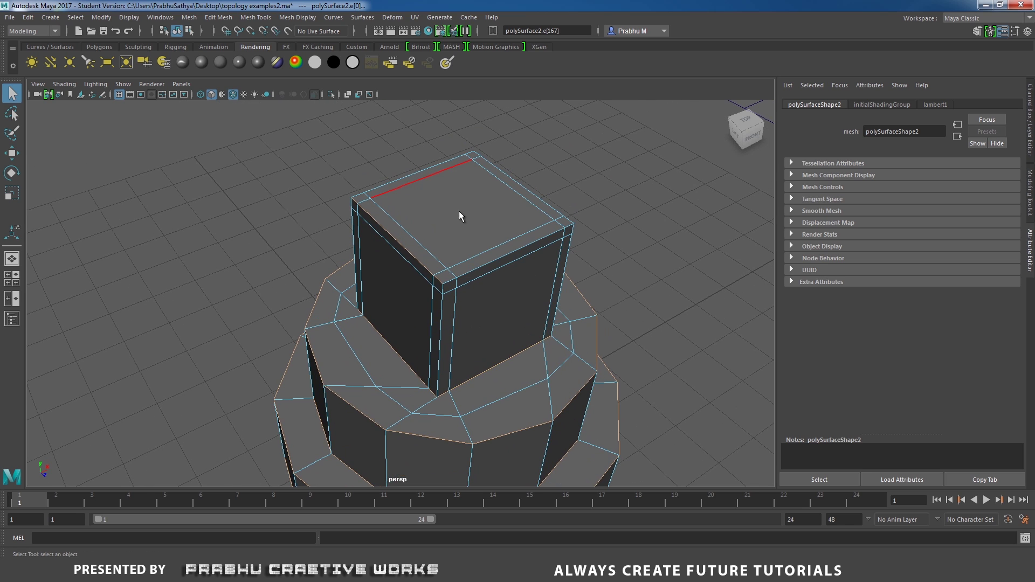
pyautogui.moveTo(479, 198); pyautogui.dragTo(478, 223, button='right')
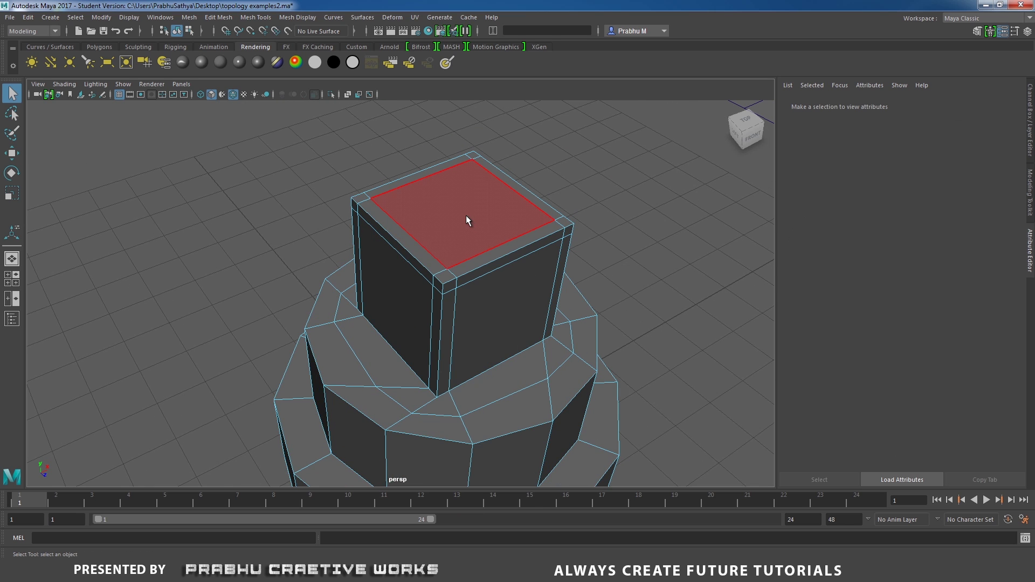
# - Select the box's top face together with its surrounding border strips and corner faces
pyautogui.click(466, 215)
pyautogui.keyDown('shift'); pyautogui.click(422, 252); pyautogui.keyUp('shift')
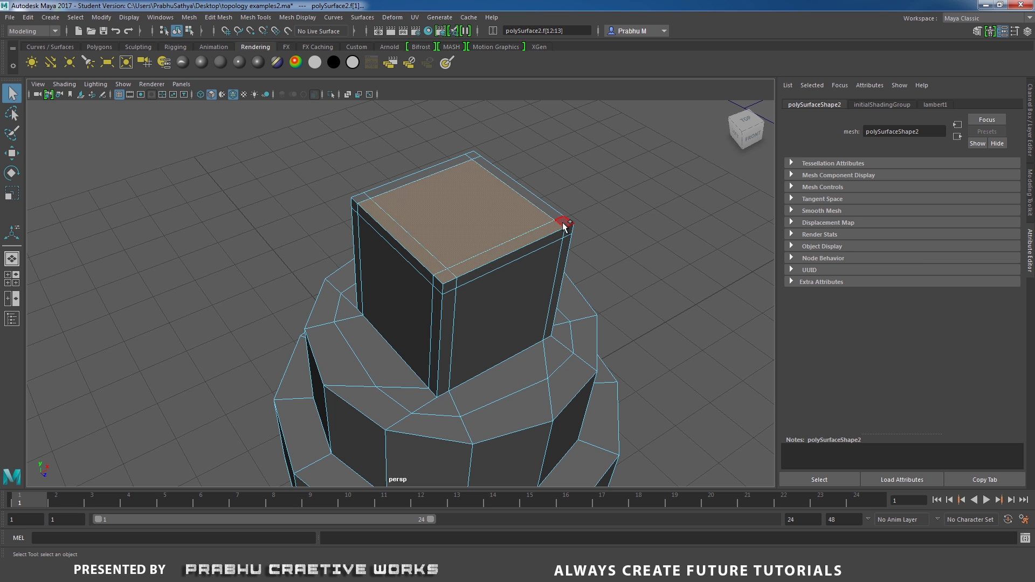
pyautogui.keyDown('shift'); pyautogui.click(484, 163); pyautogui.keyUp('shift')
pyautogui.keyDown('shift'); pyautogui.click(475, 155); pyautogui.keyUp('shift')
pyautogui.keyDown('shift'); pyautogui.click(461, 160); pyautogui.keyUp('shift')
pyautogui.keyDown('shift'); pyautogui.click(365, 200); pyautogui.keyUp('shift')
# - Extrude the selected top faces and scale them inward to form an inset ring
pyautogui.keyDown('shift'); pyautogui.moveTo(438, 202); pyautogui.dragTo(433, 236, button='right'); pyautogui.keyUp('shift')
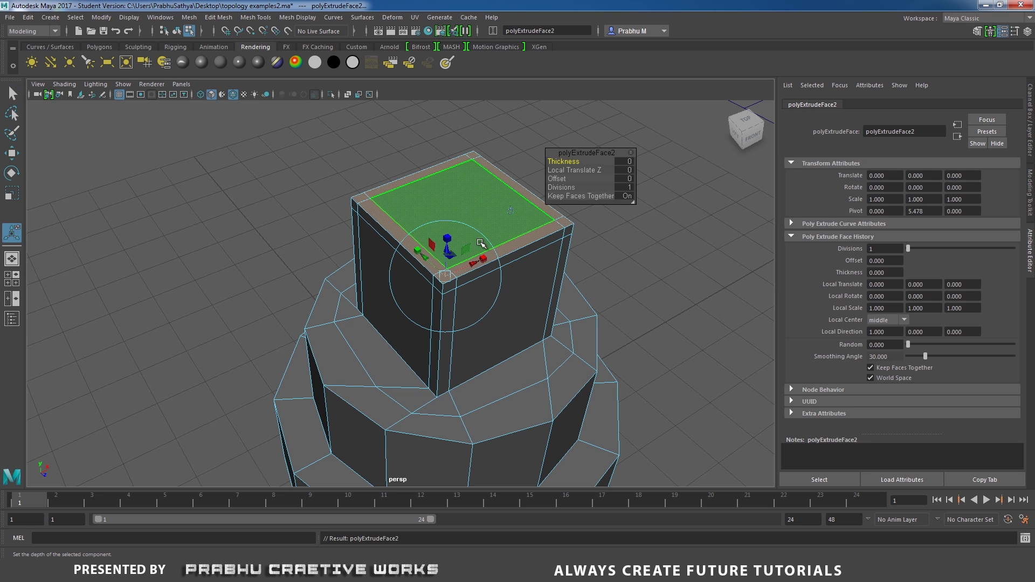
pyautogui.press('r')
pyautogui.moveTo(460, 211); pyautogui.dragTo(445, 219)
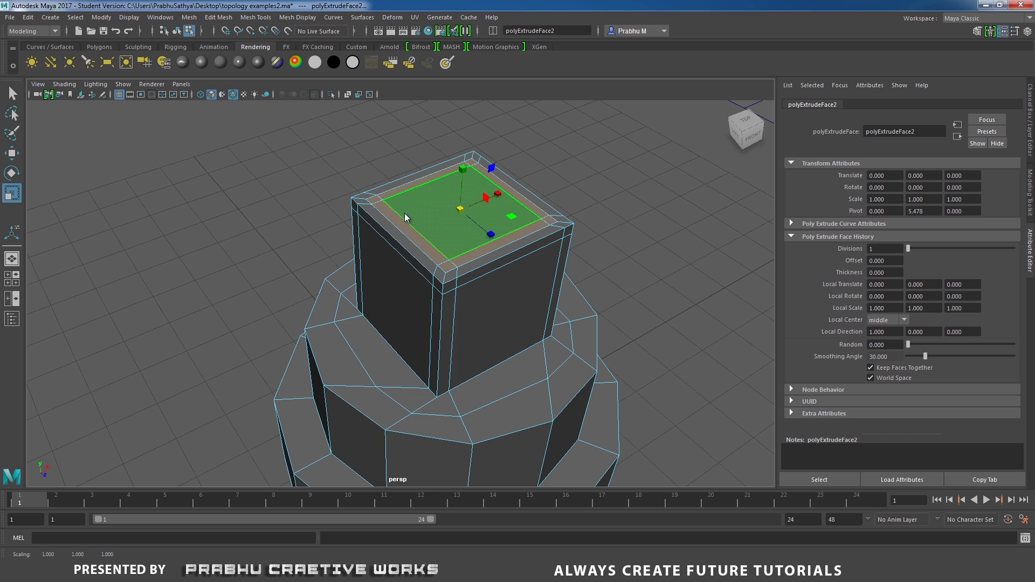
pyautogui.moveTo(406, 218); pyautogui.dragTo(409, 177, button='right')
pyautogui.click(392, 236)
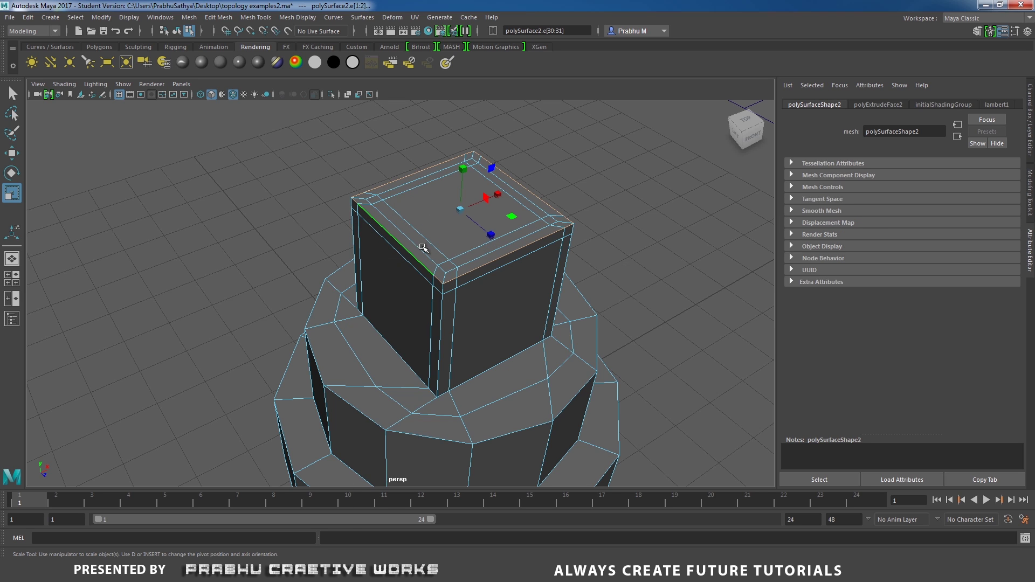
# - Select the edge loops at the box base, the ledge's outer rim and the diagonal ledge edges
pyautogui.keyDown('alt'); pyautogui.moveTo(445, 272); pyautogui.dragTo(453, 227, button='middle'); pyautogui.keyUp('alt')
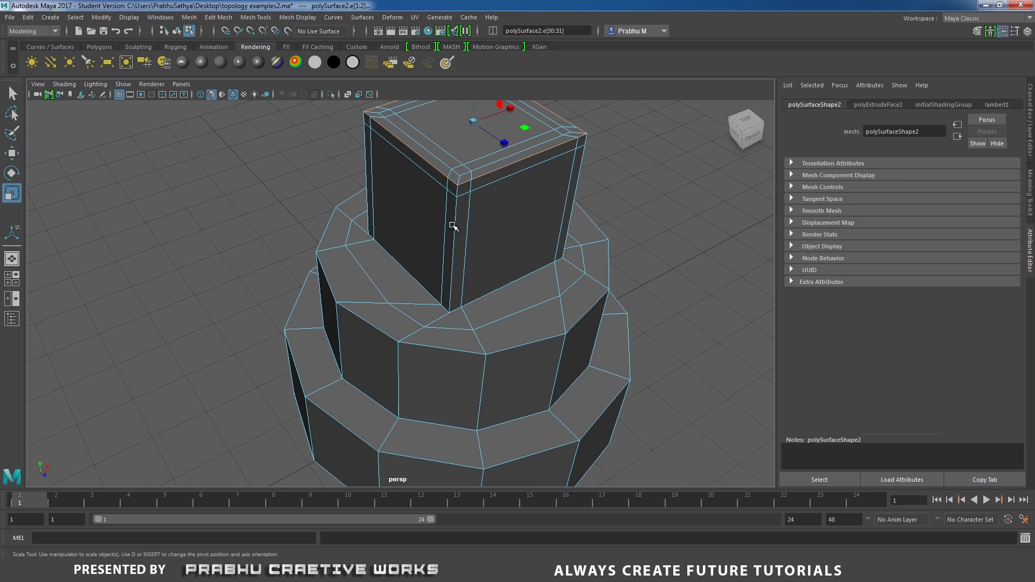
pyautogui.keyDown('shift'); pyautogui.doubleClick(424, 282); pyautogui.keyUp('shift')
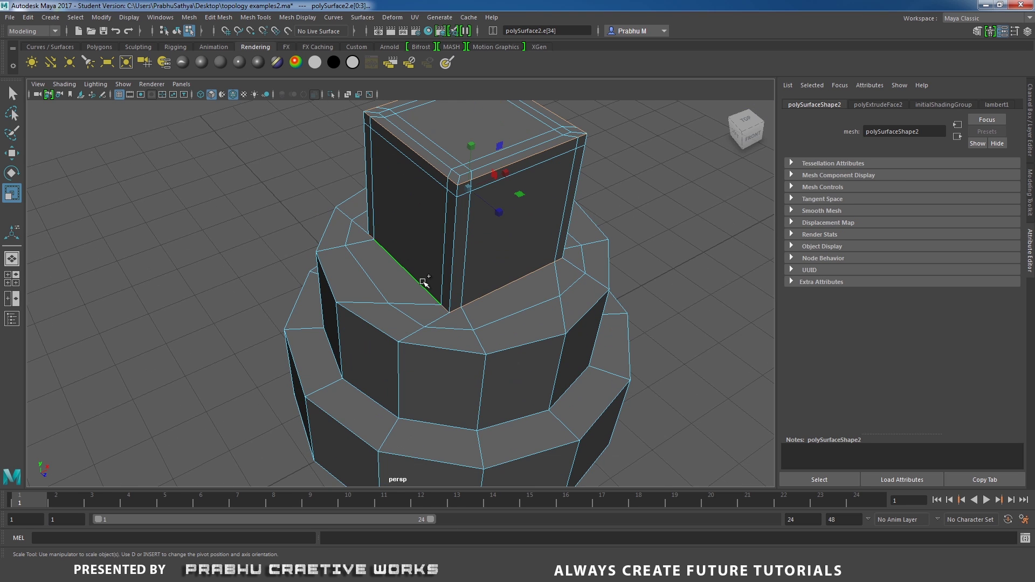
pyautogui.keyDown('shift'); pyautogui.doubleClick(389, 328); pyautogui.keyUp('shift')
pyautogui.doubleClick(365, 394)
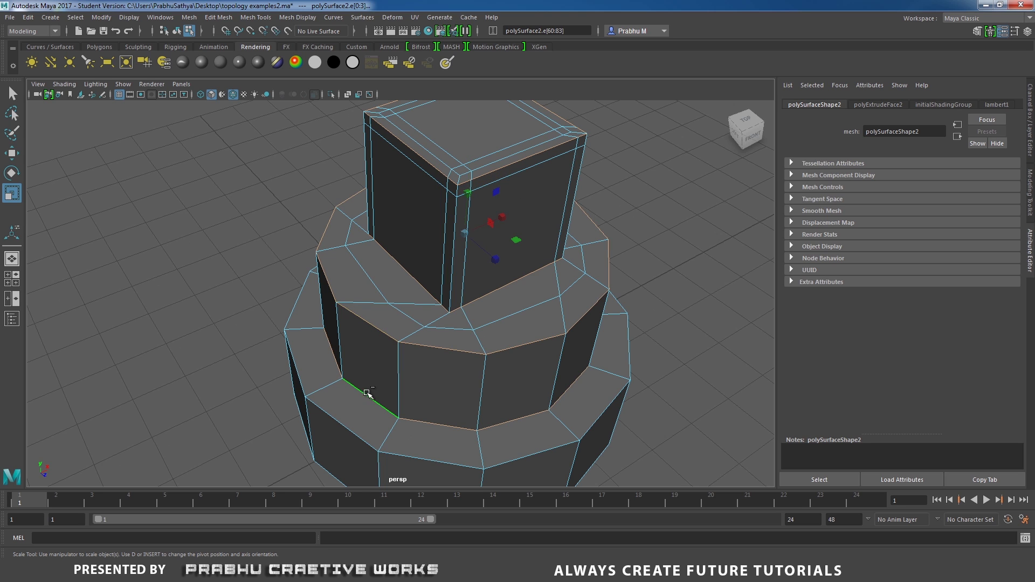
pyautogui.keyDown('alt'); pyautogui.moveTo(417, 400); pyautogui.dragTo(462, 259, button='middle'); pyautogui.keyUp('alt')
pyautogui.click(359, 369)
# - Bevel the selected edges with Fraction 0.2 and 2 Segments, then return to Object Mode
pyautogui.keyDown('shift'); pyautogui.moveTo(418, 291); pyautogui.dragTo(474, 301, button='right'); pyautogui.keyUp('shift')
pyautogui.keyDown('alt'); pyautogui.moveTo(478, 297); pyautogui.dragTo(454, 363, button='middle'); pyautogui.keyUp('alt')
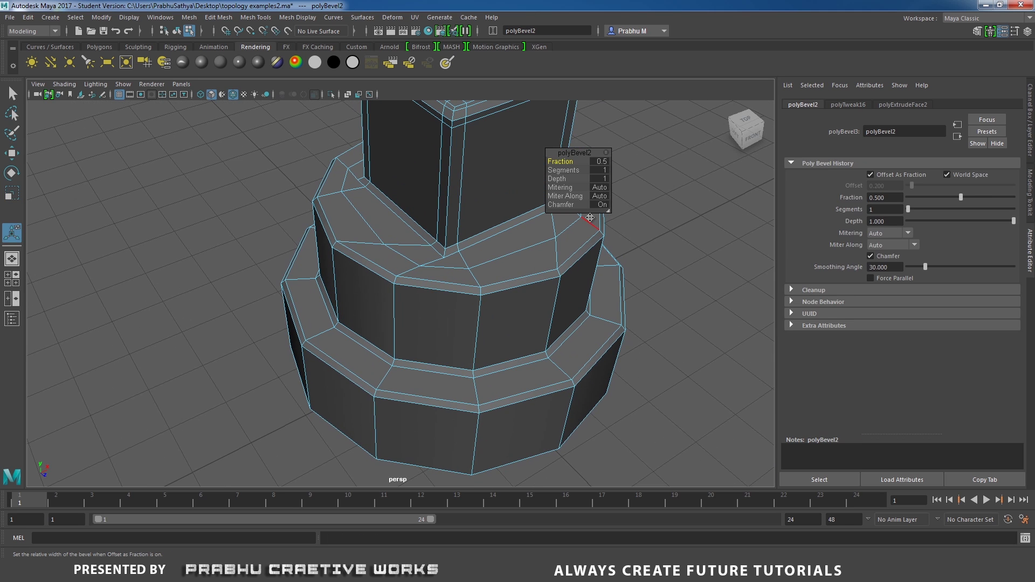
pyautogui.keyDown('alt'); pyautogui.moveTo(600, 175); pyautogui.dragTo(607, 185); pyautogui.keyUp('alt')
pyautogui.click(604, 162)
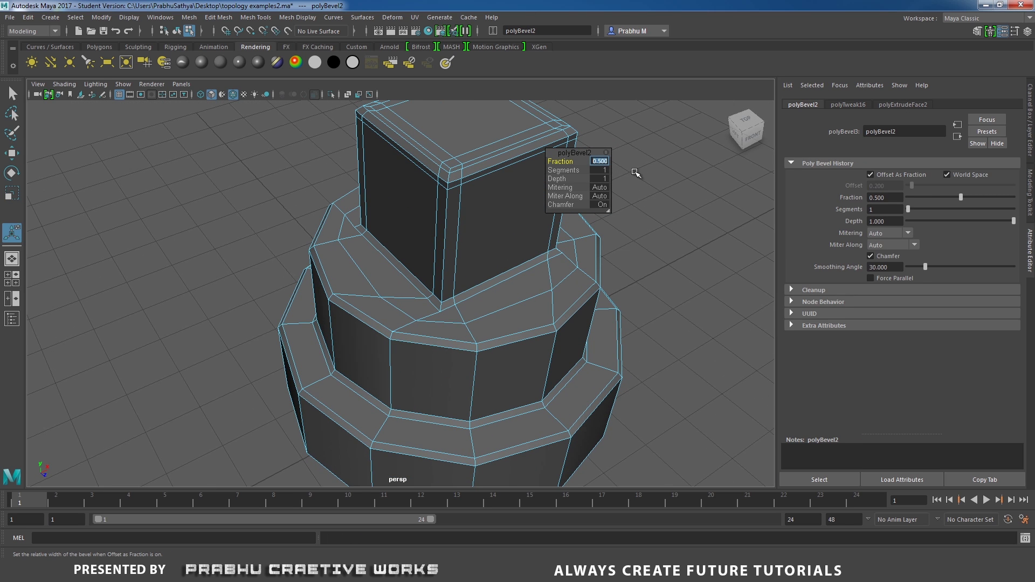
pyautogui.press('Return')
pyautogui.click(601, 170)
pyautogui.write('2')
pyautogui.press('Return')
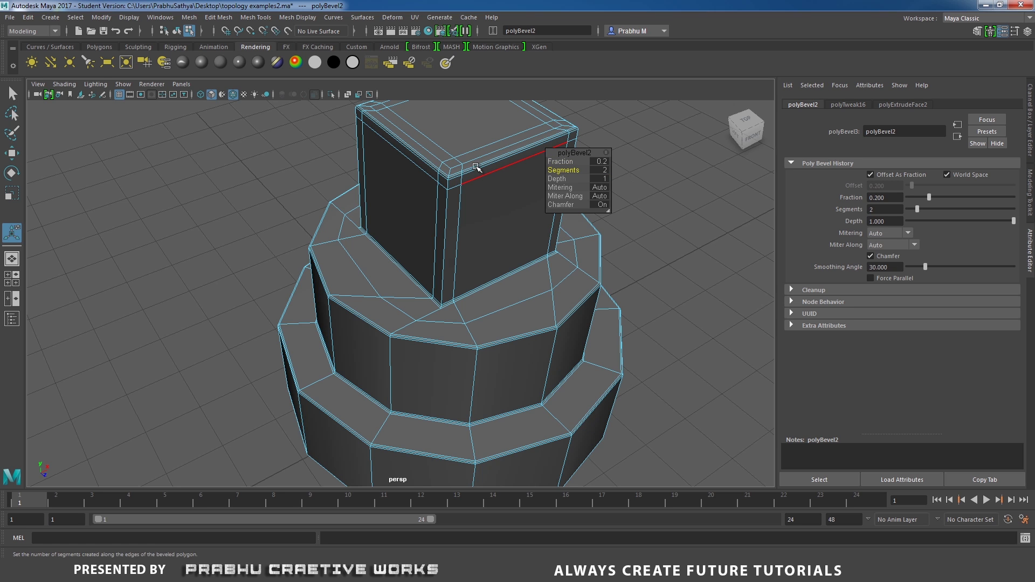
pyautogui.moveTo(475, 173); pyautogui.dragTo(520, 151, button='right')
pyautogui.scroll(-5, 456, 177)
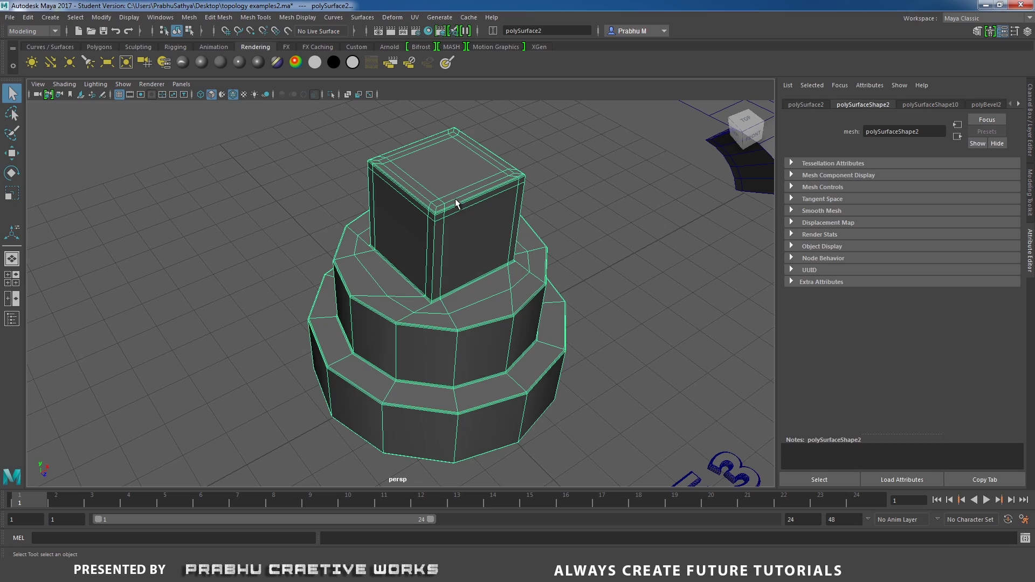
# - Preview the bevelled tiered mesh smoothed and orbit around it from several angles
pyautogui.press('3')
pyautogui.click(575, 192)
pyautogui.keyDown('alt'); pyautogui.moveTo(575, 192); pyautogui.dragTo(568, 221); pyautogui.keyUp('alt')
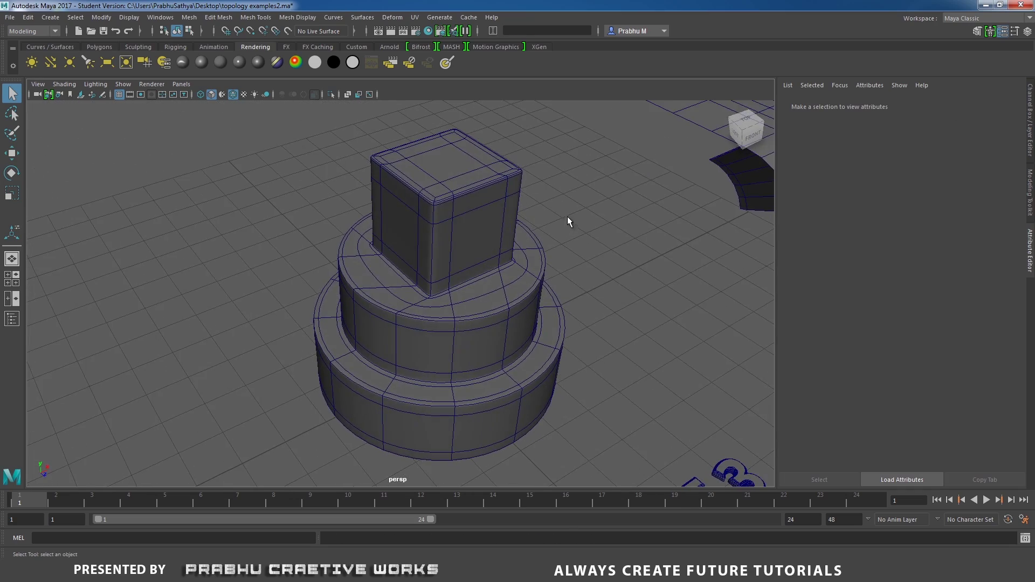
pyautogui.keyDown('alt'); pyautogui.moveTo(405, 300); pyautogui.dragTo(388, 336); pyautogui.keyUp('alt')
pyautogui.keyDown('alt'); pyautogui.moveTo(403, 192); pyautogui.dragTo(432, 226); pyautogui.keyUp('alt')
pyautogui.click(431, 227)
# - Select the edge loops on the cube's top and bottom, the middle tier, bottom tier and base
pyautogui.moveTo(413, 225); pyautogui.dragTo(413, 196, button='right')
pyautogui.keyDown('alt'); pyautogui.moveTo(416, 208); pyautogui.dragTo(423, 230); pyautogui.keyUp('alt')
pyautogui.keyDown('alt'); pyautogui.moveTo(424, 233); pyautogui.dragTo(454, 240, button='right'); pyautogui.keyUp('alt')
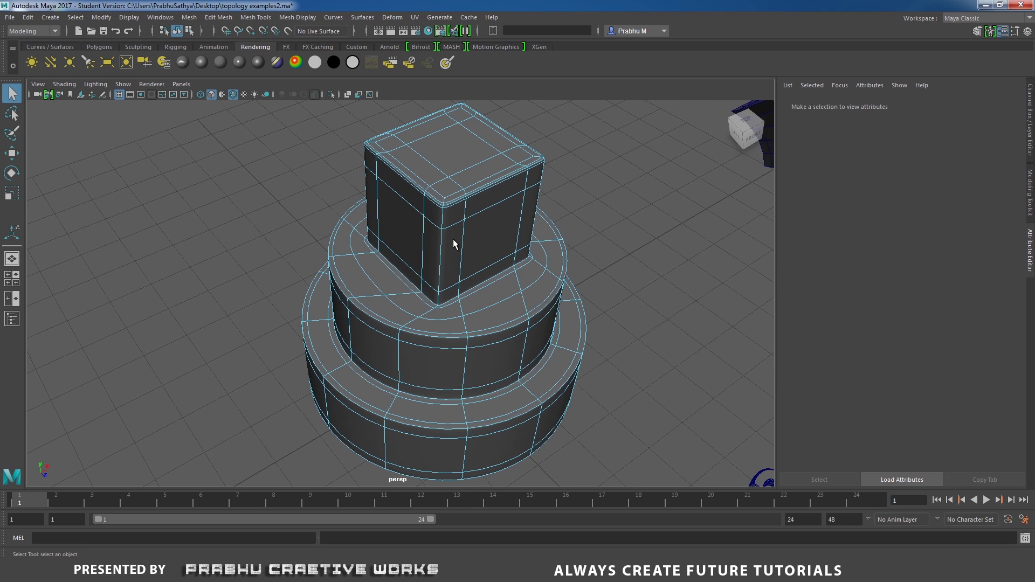
pyautogui.doubleClick(441, 208)
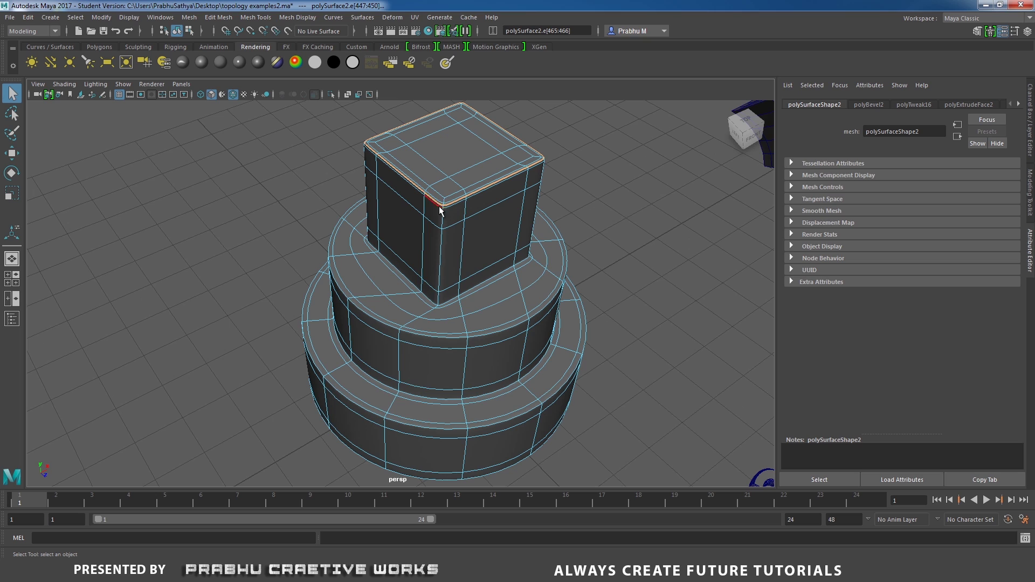
pyautogui.keyDown('shift'); pyautogui.doubleClick(426, 291); pyautogui.keyUp('shift')
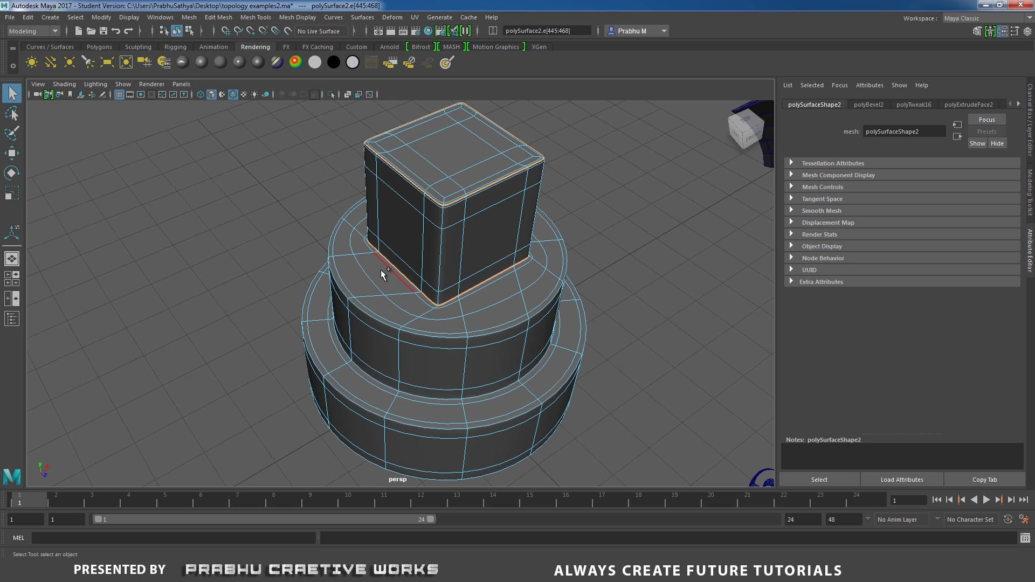
pyautogui.keyDown('shift'); pyautogui.doubleClick(379, 323); pyautogui.keyUp('shift')
pyautogui.keyDown('shift'); pyautogui.doubleClick(377, 381); pyautogui.keyUp('shift')
pyautogui.keyDown('shift'); pyautogui.doubleClick(358, 403); pyautogui.keyUp('shift')
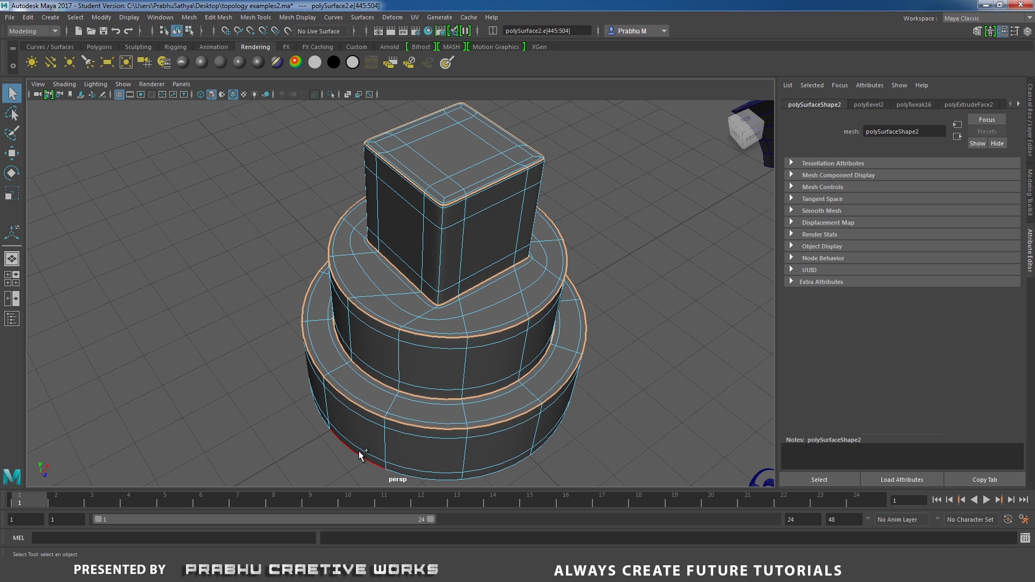
pyautogui.keyDown('shift'); pyautogui.doubleClick(358, 455); pyautogui.keyUp('shift')
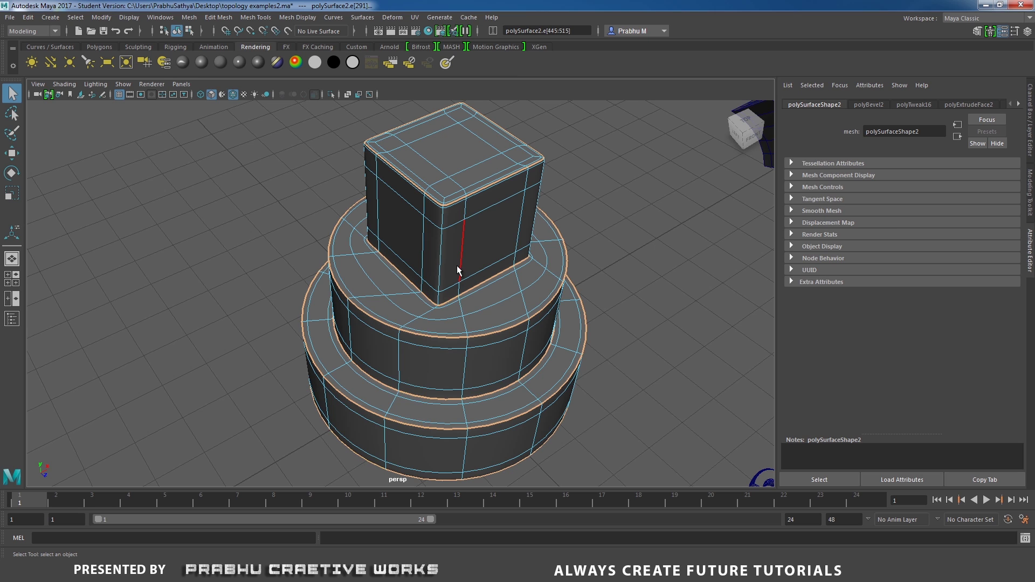
# - Return to Object Mode and Increment & Save the scene as topology examples3.ma
pyautogui.rightClick(462, 243)
pyautogui.moveTo(463, 246); pyautogui.dragTo(515, 224, button='right')
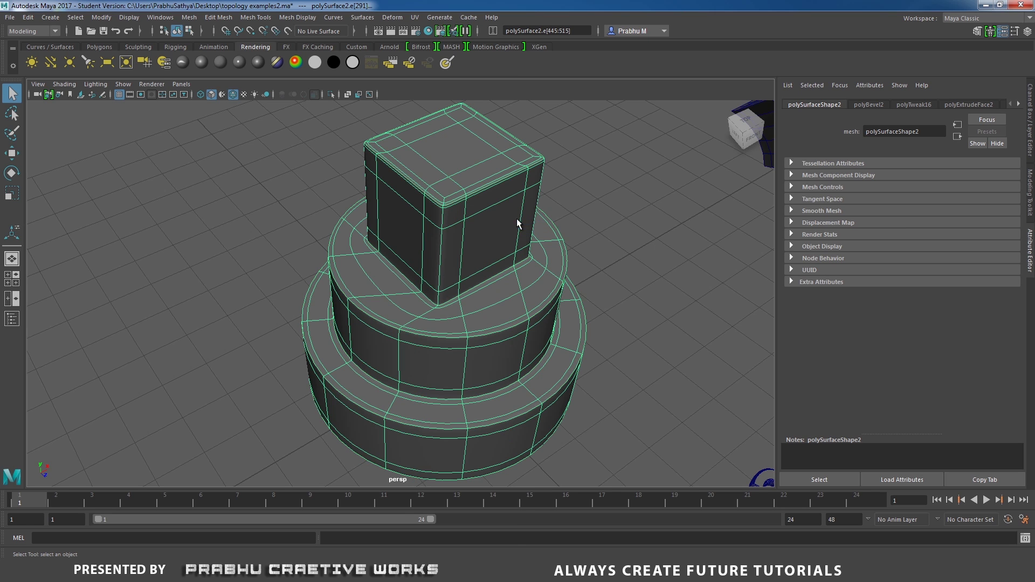
pyautogui.hotkey('ctrl', 'alt', 's')
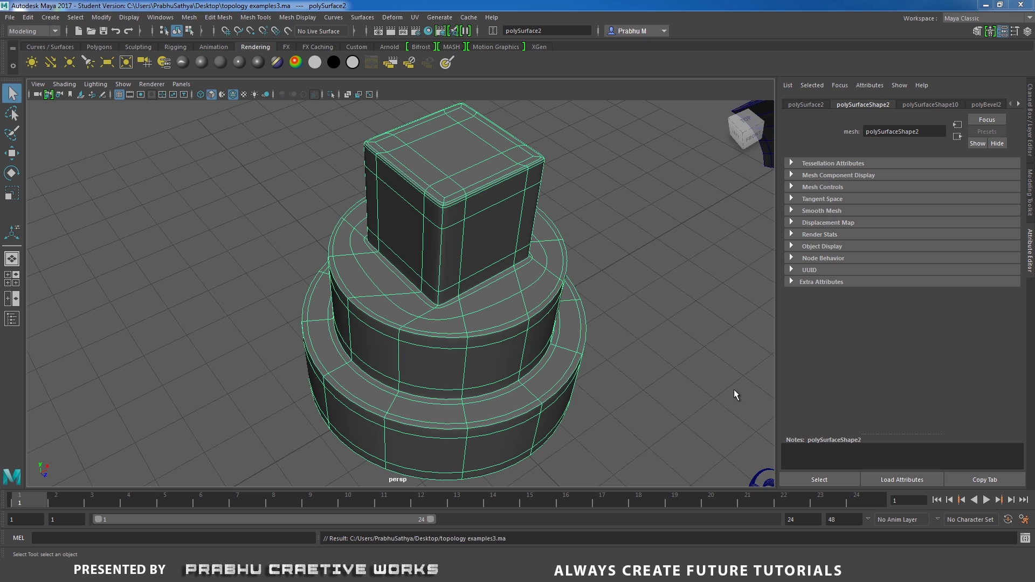
pyautogui.scroll(-6, 681, 348)
# - Select and frame the Example 4 curved plane, then preview it smoothed from several angles
pyautogui.keyDown('alt'); pyautogui.moveTo(637, 291); pyautogui.dragTo(533, 313, button='middle'); pyautogui.keyUp('alt')
pyautogui.click(569, 218)
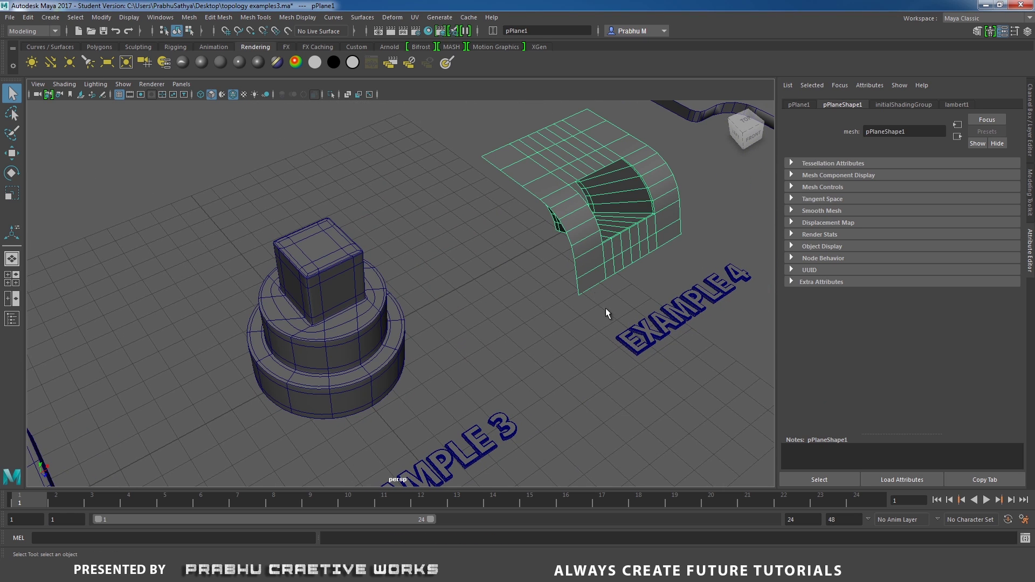
pyautogui.press('f')
pyautogui.keyDown('alt'); pyautogui.moveTo(583, 331); pyautogui.dragTo(530, 360); pyautogui.keyUp('alt')
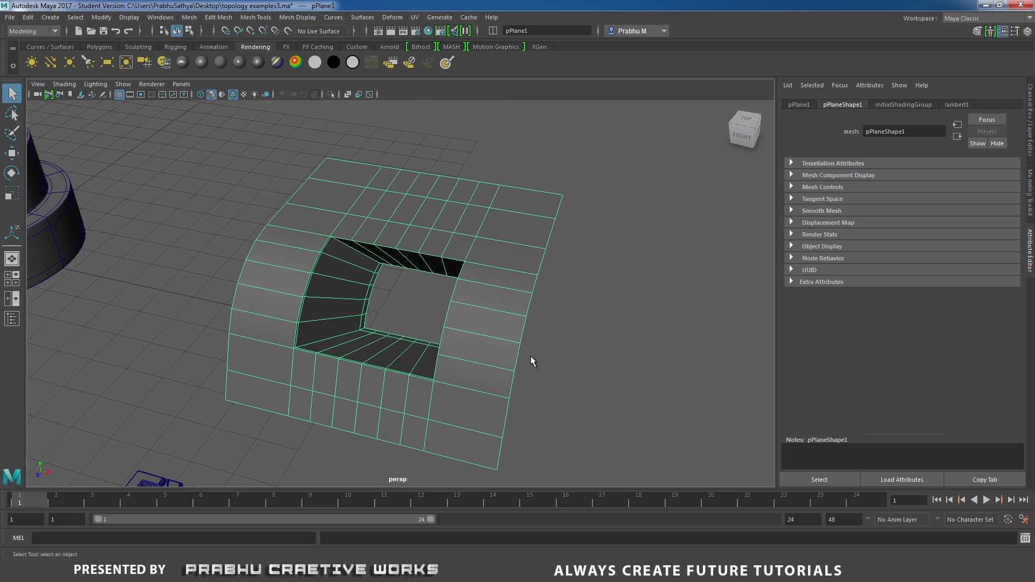
pyautogui.press('3')
pyautogui.keyDown('alt'); pyautogui.moveTo(522, 314); pyautogui.dragTo(535, 306); pyautogui.keyUp('alt')
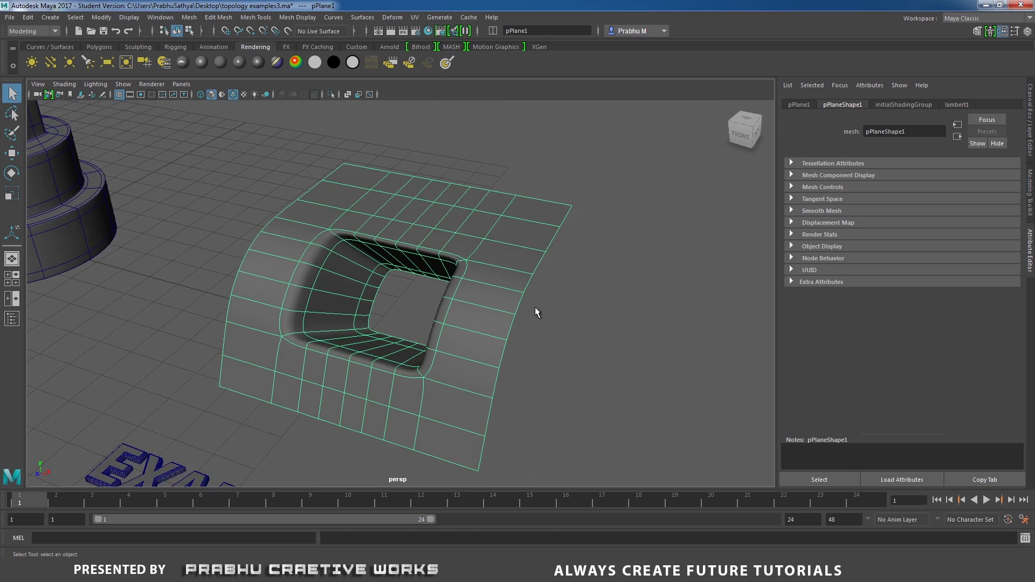
pyautogui.click(278, 194)
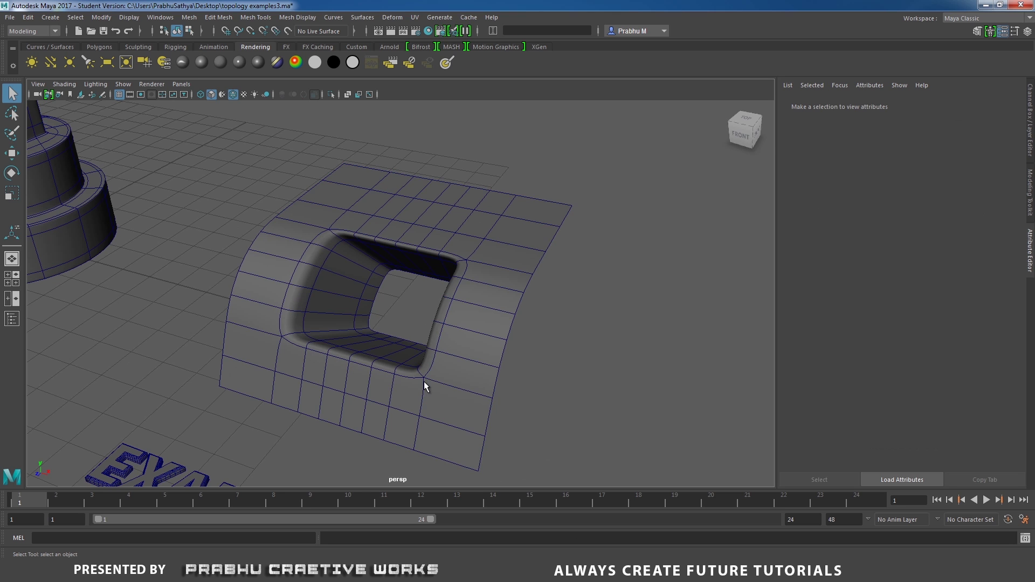
pyautogui.keyDown('alt'); pyautogui.moveTo(303, 255); pyautogui.dragTo(322, 279); pyautogui.keyUp('alt')
pyautogui.click(300, 307)
# - Select the edge loop on the hole's left rim and zoom in on the rim corner
pyautogui.scroll(4, 322, 279)
pyautogui.moveTo(306, 202); pyautogui.dragTo(300, 167, button='right')
pyautogui.doubleClick(296, 250)
pyautogui.keyDown('alt'); pyautogui.moveTo(351, 165); pyautogui.dragTo(408, 232); pyautogui.keyUp('alt')
pyautogui.keyDown('alt'); pyautogui.moveTo(384, 171); pyautogui.dragTo(405, 208); pyautogui.keyUp('alt')
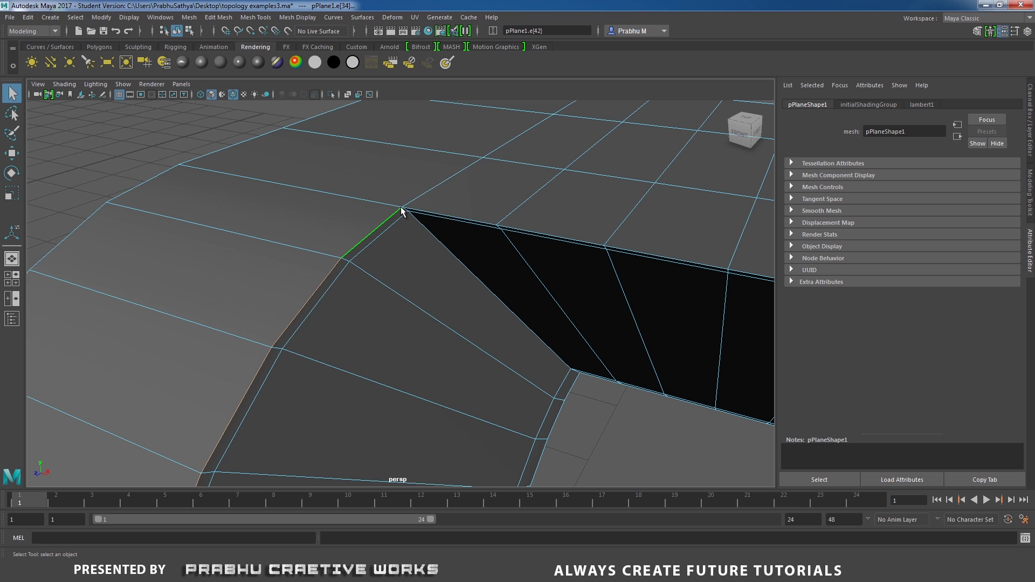
pyautogui.keyDown('alt'); pyautogui.moveTo(408, 231); pyautogui.dragTo(353, 260); pyautogui.keyUp('alt')
# - Start a Multi-Cut support loop at the rim's lower corner, running up to its top-left corner
pyautogui.keyDown('alt'); pyautogui.moveTo(352, 259); pyautogui.dragTo(342, 187, button='right'); pyautogui.keyUp('alt')
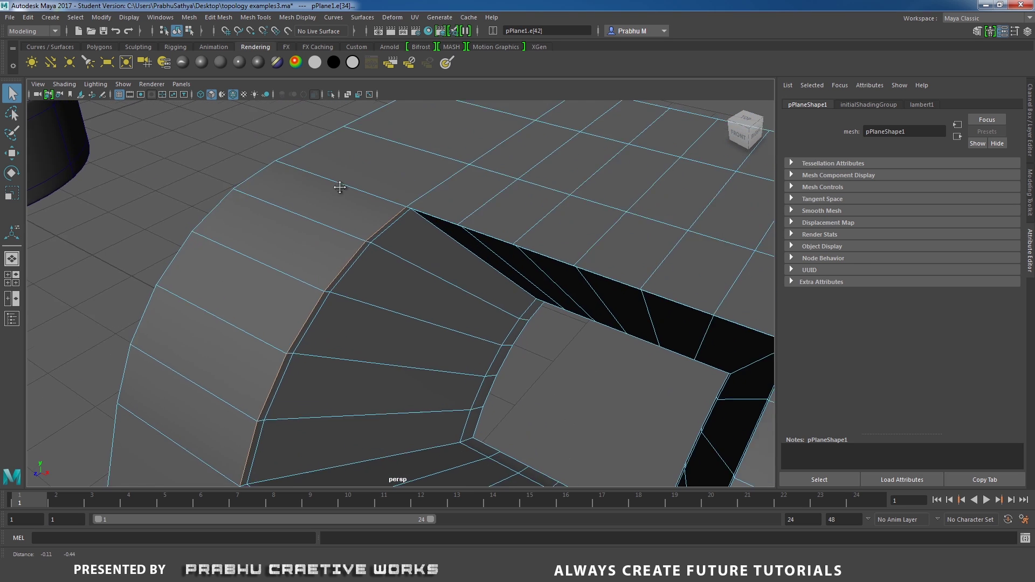
pyautogui.keyDown('alt'); pyautogui.moveTo(342, 187); pyautogui.dragTo(396, 125, button='middle'); pyautogui.keyUp('alt')
pyautogui.keyDown('alt'); pyautogui.moveTo(341, 296); pyautogui.dragTo(352, 270); pyautogui.keyUp('alt')
pyautogui.moveTo(393, 208); pyautogui.dragTo(347, 209, button='right')
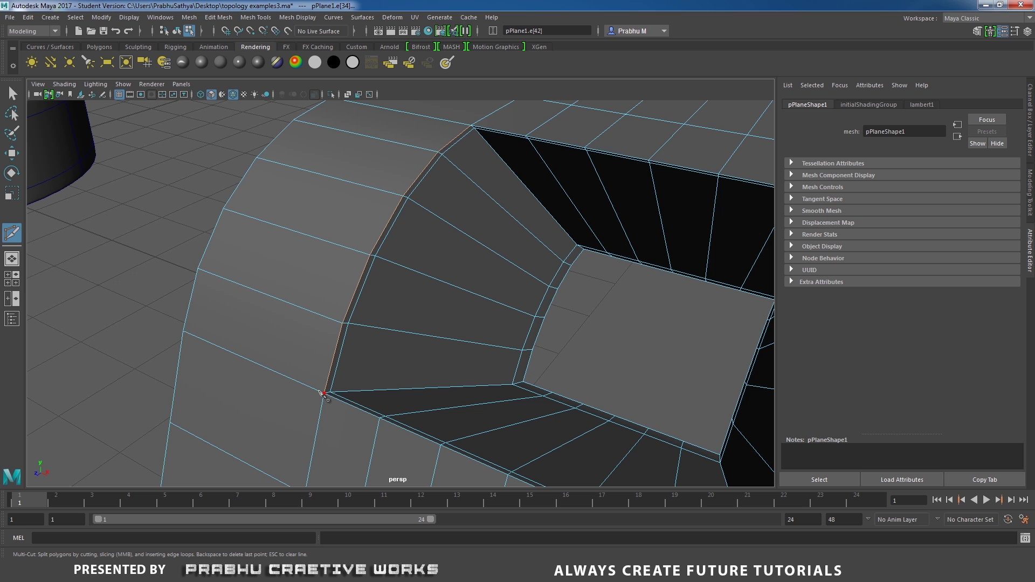
pyautogui.keyDown('alt'); pyautogui.moveTo(342, 393); pyautogui.dragTo(444, 383); pyautogui.keyUp('alt')
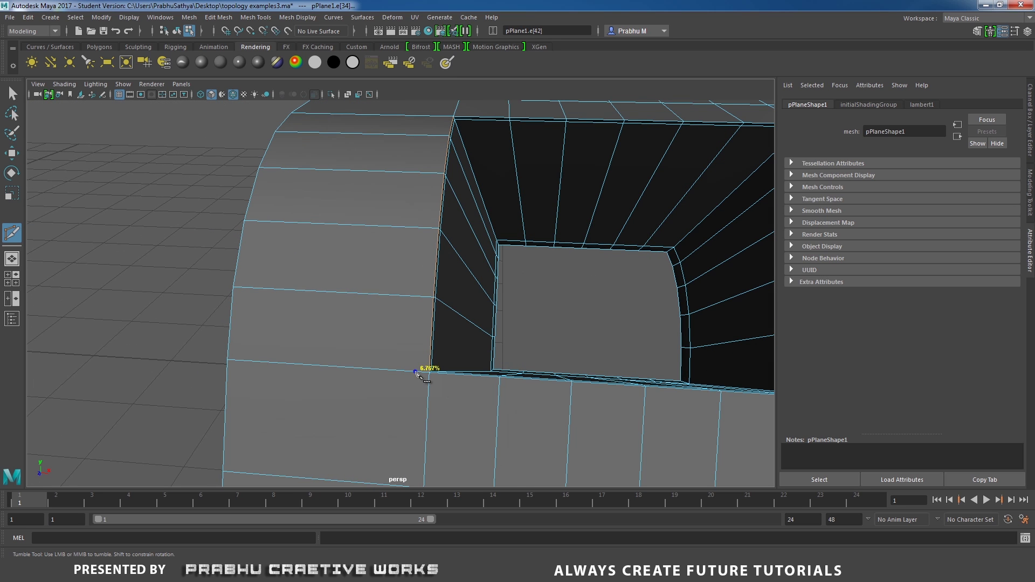
pyautogui.click(424, 372)
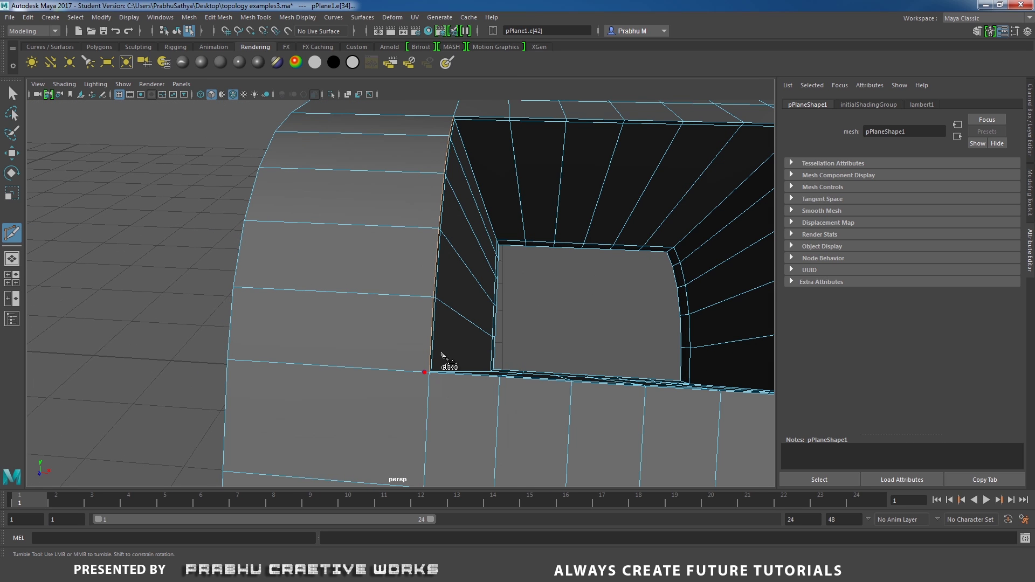
pyautogui.click(430, 297)
pyautogui.keyDown('alt'); pyautogui.moveTo(485, 232); pyautogui.dragTo(477, 302, button='middle'); pyautogui.keyUp('alt')
pyautogui.click(434, 300)
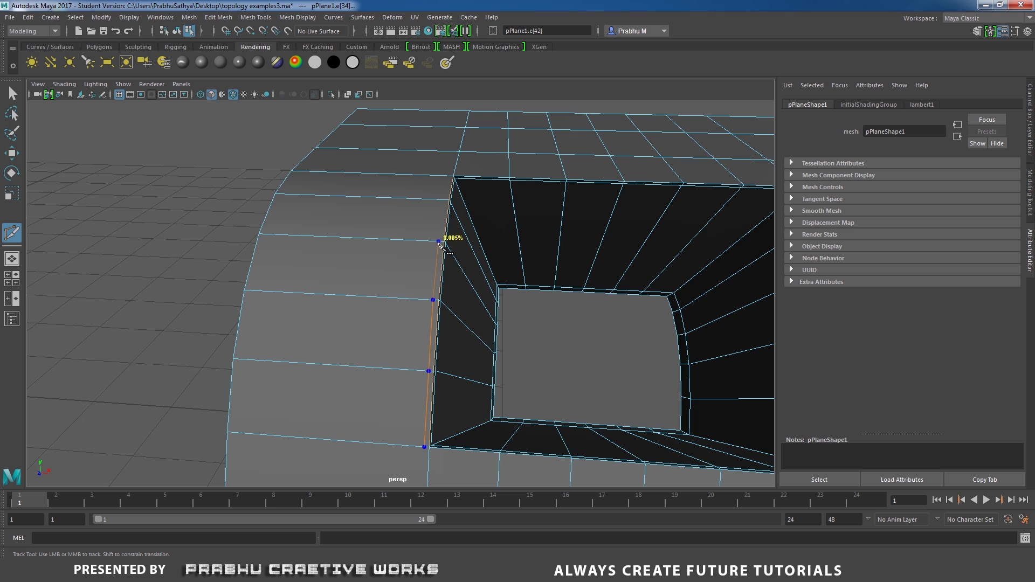
pyautogui.keyDown('alt'); pyautogui.moveTo(434, 321); pyautogui.dragTo(426, 265); pyautogui.keyUp('alt')
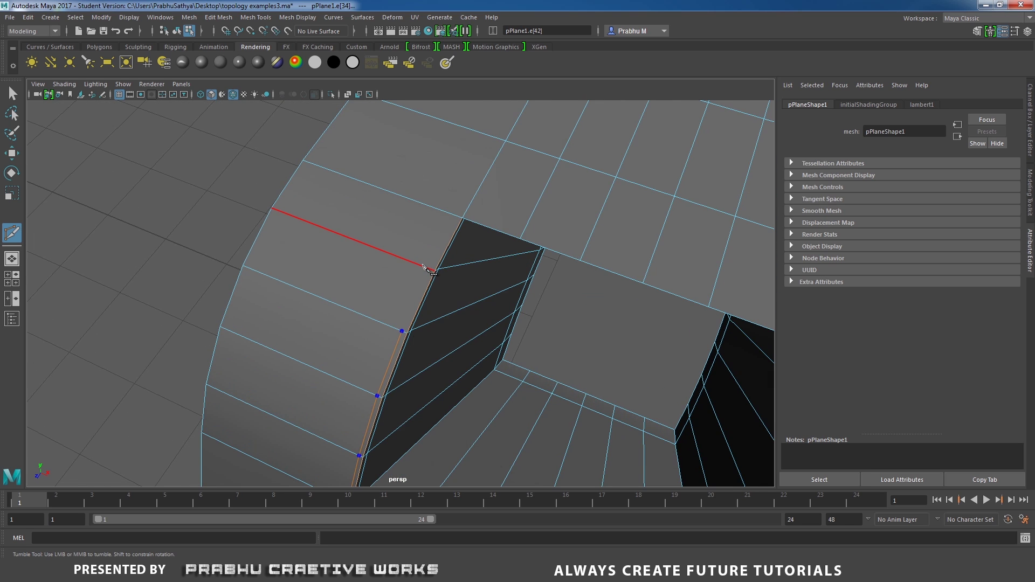
pyautogui.click(431, 268)
pyautogui.click(467, 216)
# - Continue the support cut along the hole's top edge to the top-right corner
pyautogui.keyDown('alt'); pyautogui.moveTo(561, 255); pyautogui.dragTo(474, 233, button='middle'); pyautogui.keyUp('alt')
pyautogui.click(462, 244)
pyautogui.keyDown('alt'); pyautogui.moveTo(556, 259); pyautogui.dragTo(477, 249, button='middle'); pyautogui.keyUp('alt')
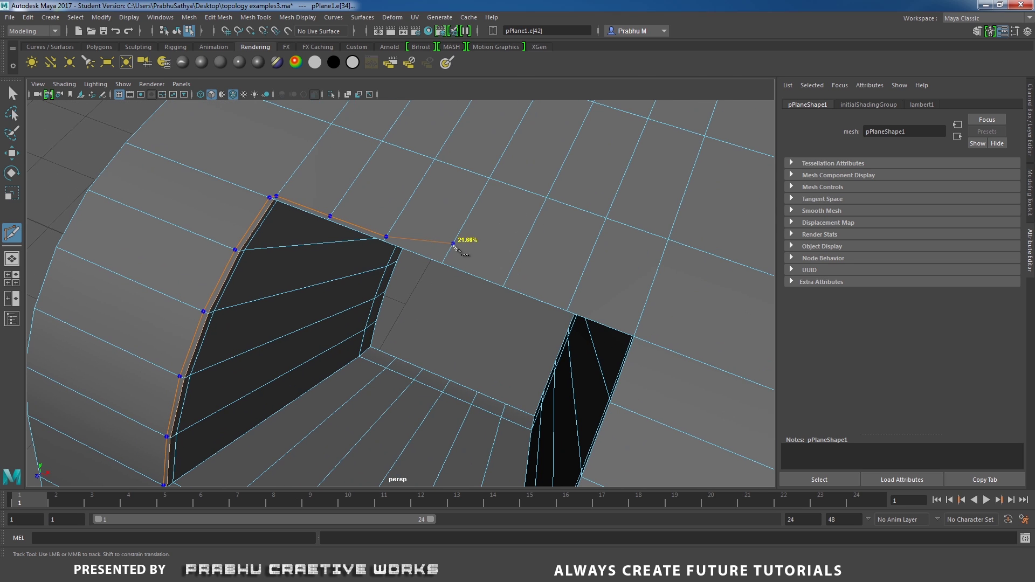
pyautogui.click(445, 259)
pyautogui.click(505, 281)
pyautogui.click(570, 306)
pyautogui.click(638, 329)
pyautogui.click(643, 341)
# - Carry the support cut down the right side and along the bottom edge back toward the start
pyautogui.keyDown('alt'); pyautogui.moveTo(640, 342); pyautogui.dragTo(650, 226, button='middle'); pyautogui.keyUp('alt')
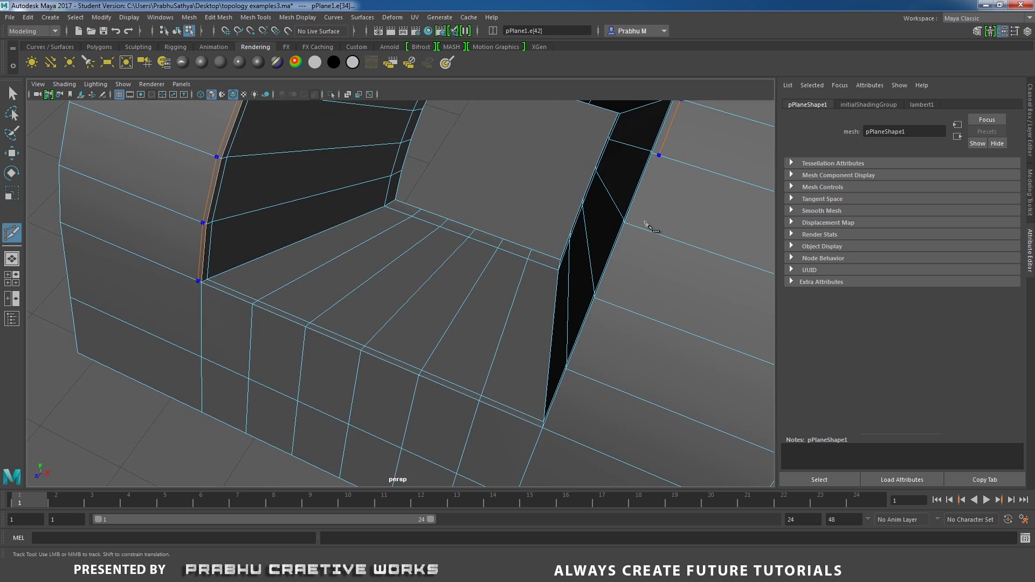
pyautogui.click(634, 226)
pyautogui.keyDown('alt'); pyautogui.moveTo(596, 342); pyautogui.dragTo(626, 321, button='middle'); pyautogui.keyUp('alt')
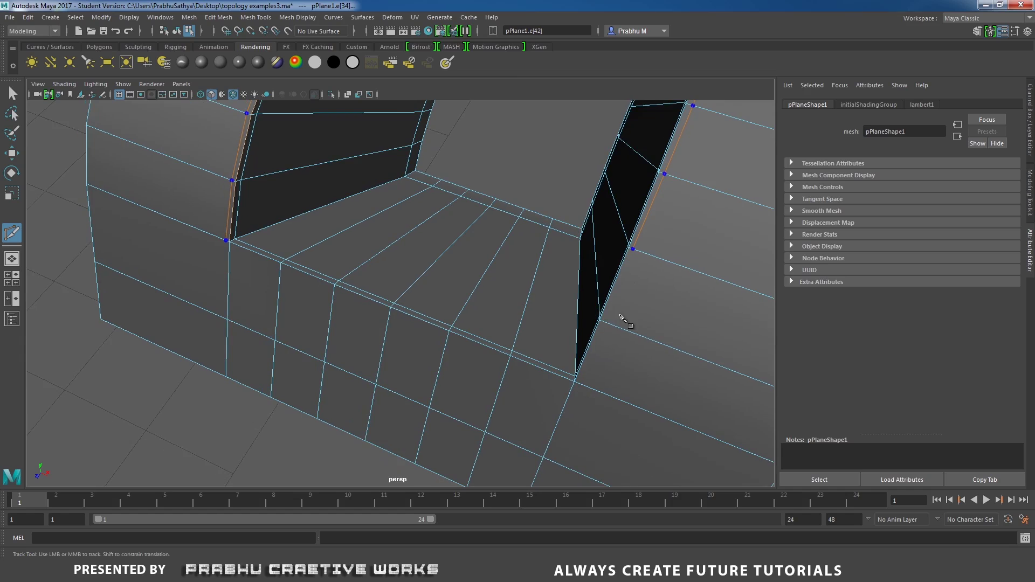
pyautogui.click(604, 322)
pyautogui.moveTo(590, 387); pyautogui.dragTo(581, 385)
pyautogui.moveTo(571, 390); pyautogui.dragTo(573, 386)
pyautogui.keyDown('ctrl'); pyautogui.keyDown('shift'); pyautogui.click(516, 372); pyautogui.keyUp('shift'); pyautogui.keyUp('ctrl')
pyautogui.keyDown('ctrl'); pyautogui.keyDown('shift'); pyautogui.click(449, 351); pyautogui.keyUp('shift'); pyautogui.keyUp('ctrl')
pyautogui.keyDown('ctrl'); pyautogui.keyDown('shift'); pyautogui.click(400, 319); pyautogui.keyUp('shift'); pyautogui.keyUp('ctrl')
pyautogui.keyDown('ctrl'); pyautogui.keyDown('shift'); pyautogui.click(348, 291); pyautogui.keyUp('shift'); pyautogui.keyUp('ctrl')
pyautogui.keyDown('ctrl'); pyautogui.keyDown('shift'); pyautogui.click(282, 286); pyautogui.keyUp('shift'); pyautogui.keyUp('ctrl')
# - Commit the support cut around the hole, then add and commit a short cut at the corner vertex
pyautogui.keyDown('alt'); pyautogui.moveTo(277, 289); pyautogui.dragTo(367, 267); pyautogui.keyUp('alt')
pyautogui.keyDown('alt'); pyautogui.moveTo(366, 267); pyautogui.dragTo(463, 317, button='right'); pyautogui.keyUp('alt')
pyautogui.keyDown('alt'); pyautogui.moveTo(348, 278); pyautogui.dragTo(489, 296, button='middle'); pyautogui.keyUp('alt')
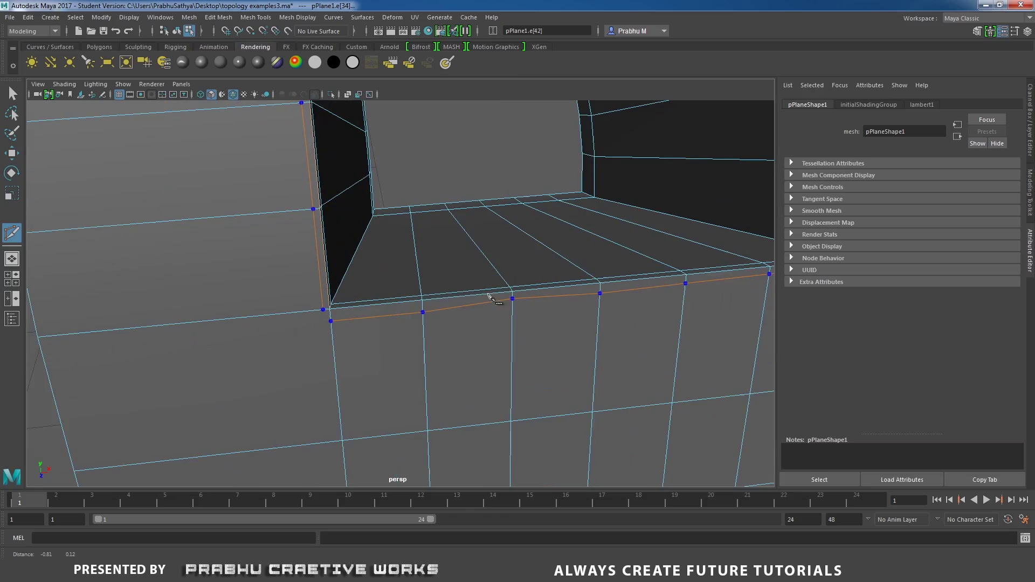
pyautogui.keyDown('alt'); pyautogui.moveTo(490, 296); pyautogui.dragTo(552, 344, button='right'); pyautogui.keyUp('alt')
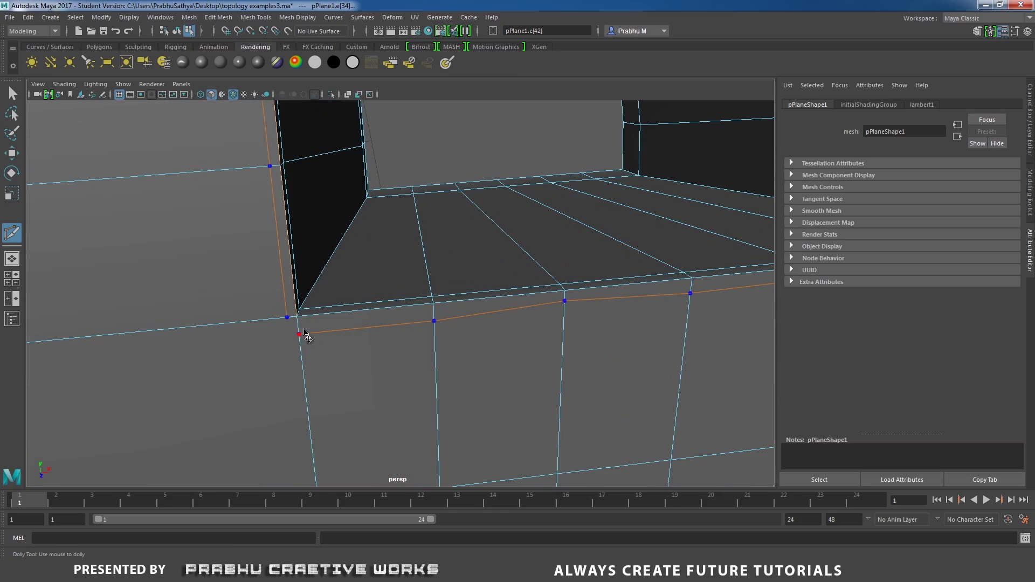
pyautogui.press('Return')
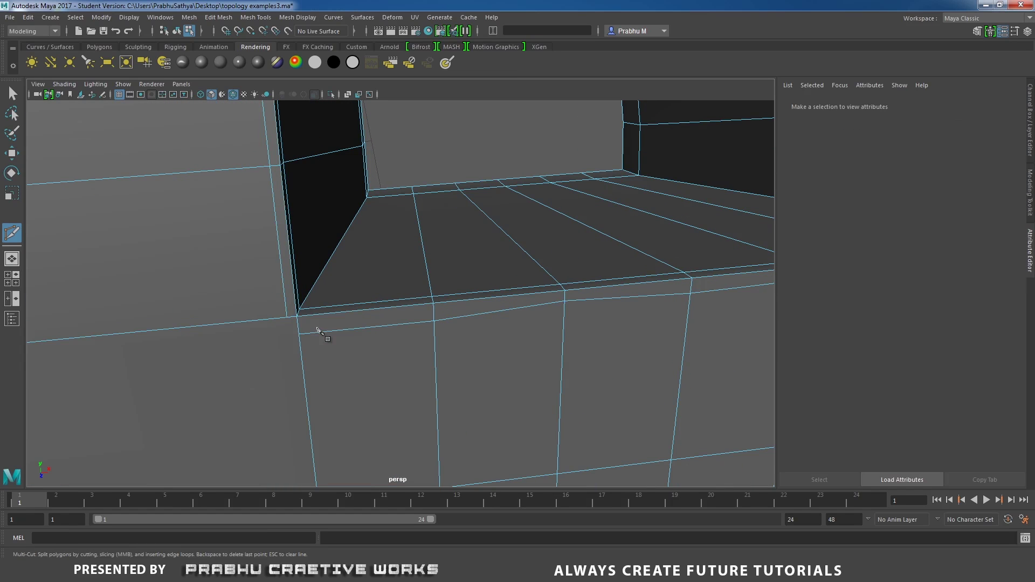
pyautogui.click(286, 318)
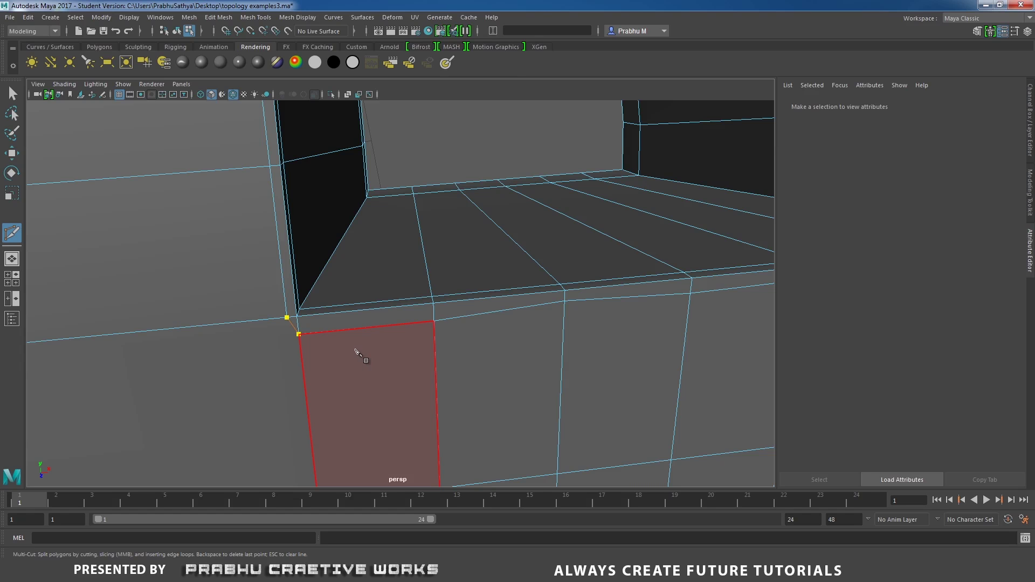
pyautogui.press('Return')
# - Exit Multi-Cut and select the faces beside the hole's corner in Face mode
pyautogui.keyDown('alt'); pyautogui.moveTo(384, 309); pyautogui.dragTo(499, 290, button='middle'); pyautogui.keyUp('alt')
pyautogui.scroll(-3, 485, 289)
pyautogui.scroll(2, 541, 340)
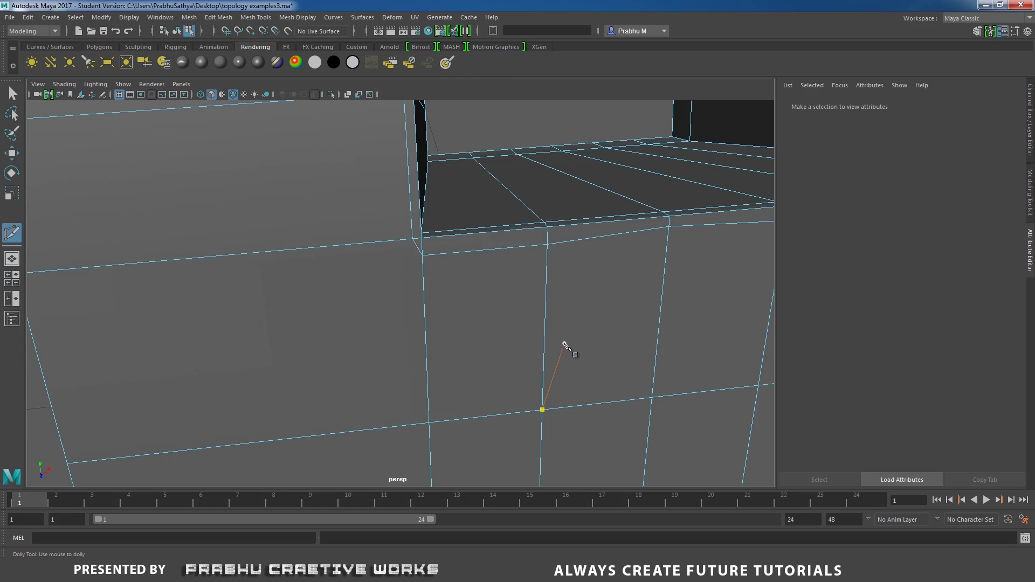
pyautogui.press('w')
pyautogui.moveTo(462, 277); pyautogui.dragTo(520, 244, button='right')
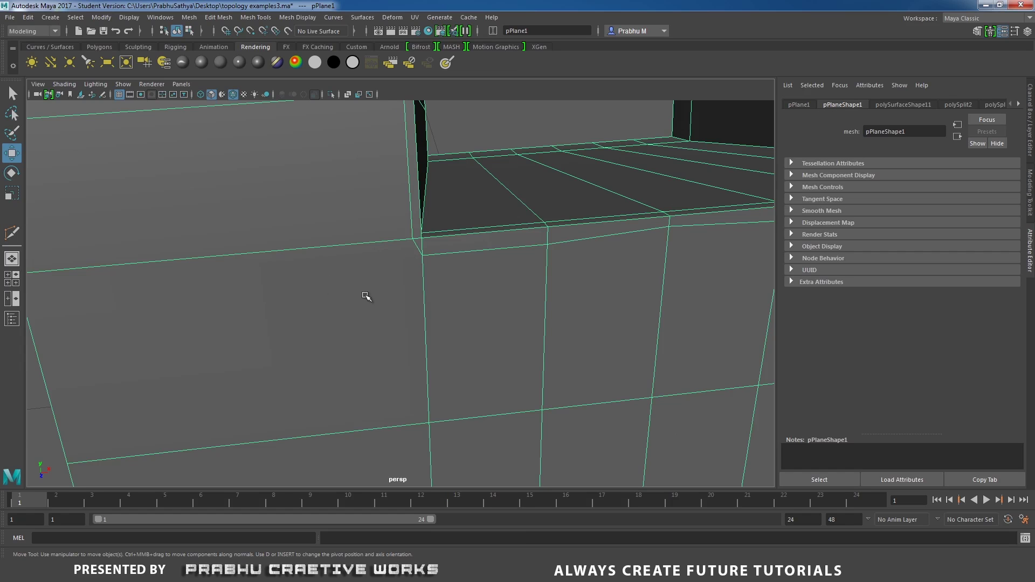
pyautogui.keyDown('alt'); pyautogui.moveTo(401, 298); pyautogui.dragTo(312, 288, button='right'); pyautogui.keyUp('alt')
pyautogui.click(291, 291)
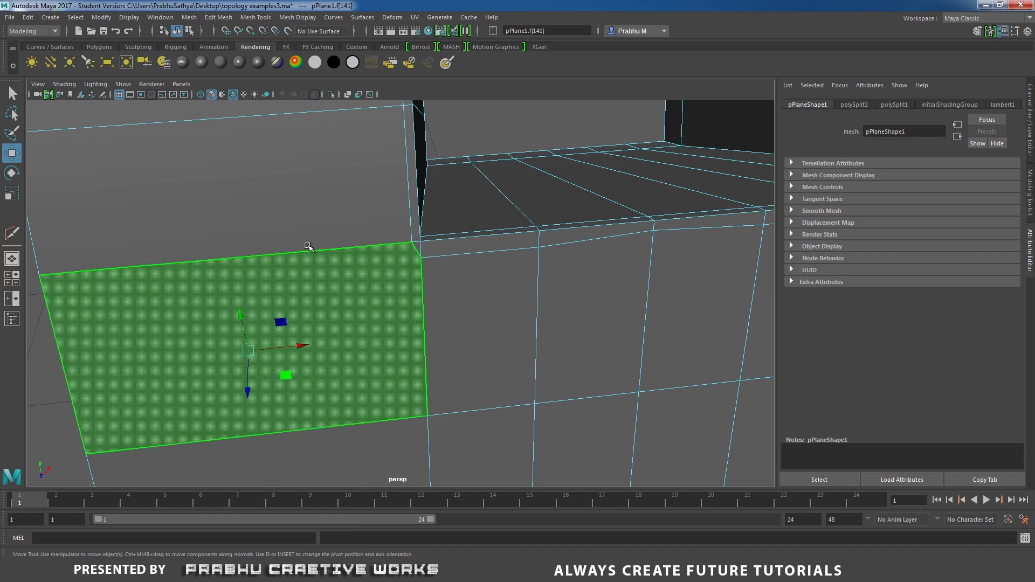
pyautogui.click(205, 179)
pyautogui.click(389, 273)
# - Select the top, vertical and bottom edges of that face, then the small corner face
pyautogui.moveTo(349, 260); pyautogui.dragTo(344, 219, button='right')
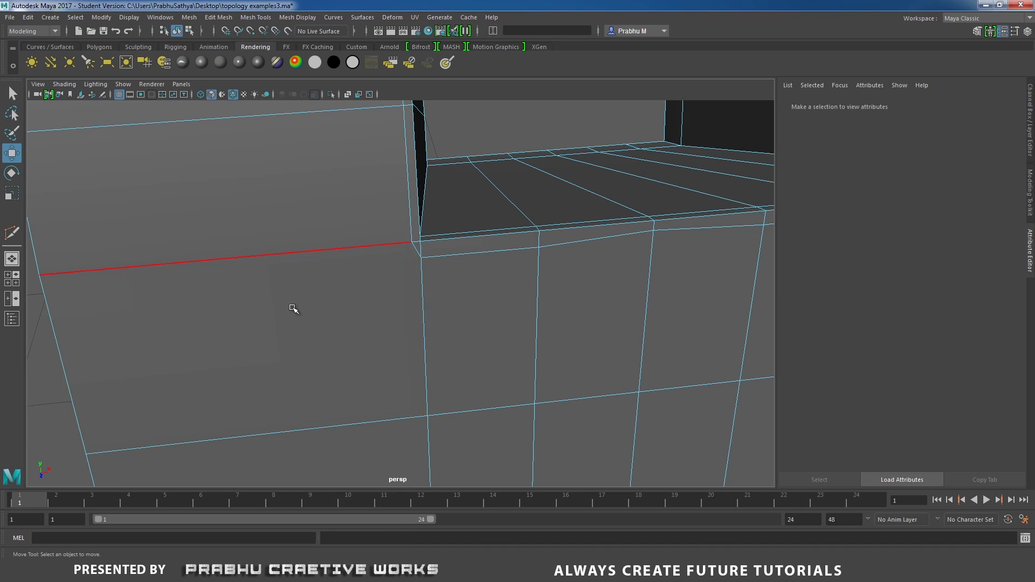
pyautogui.click(311, 254)
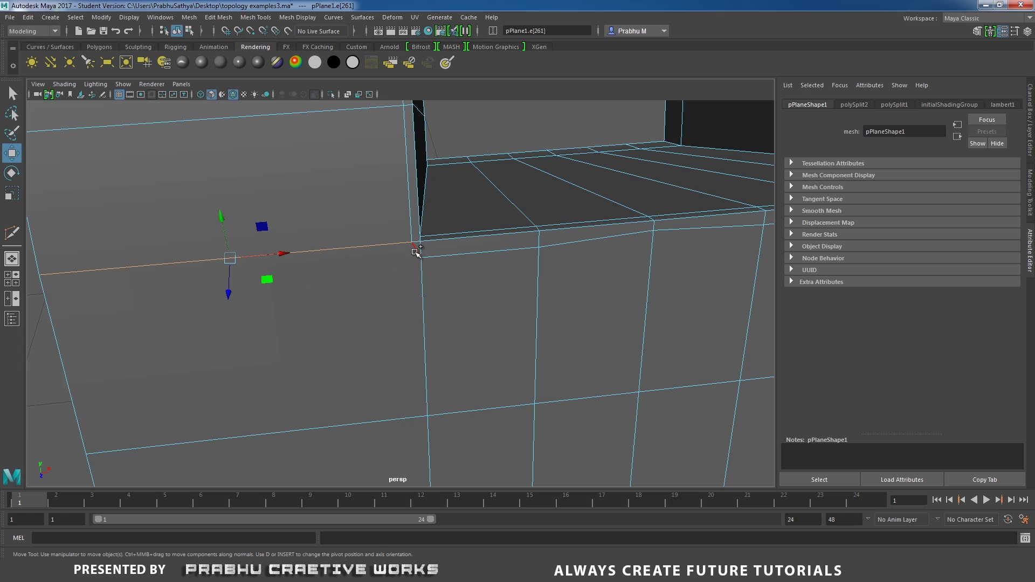
pyautogui.keyDown('shift'); pyautogui.click(422, 282); pyautogui.keyUp('shift')
pyautogui.keyDown('shift'); pyautogui.click(340, 424); pyautogui.keyUp('shift')
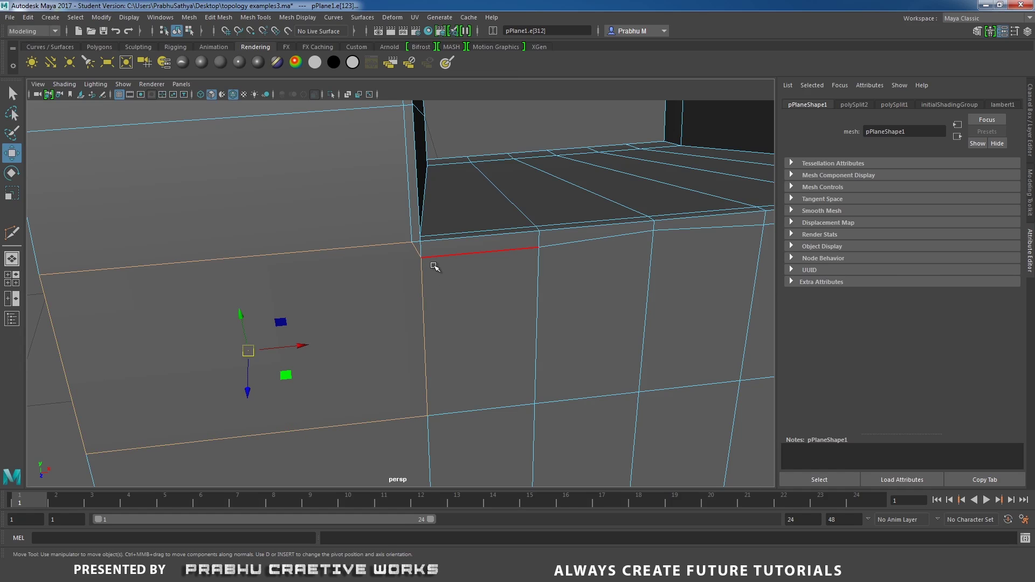
pyautogui.scroll(3, 531, 320)
pyautogui.moveTo(477, 209); pyautogui.dragTo(467, 226, button='right')
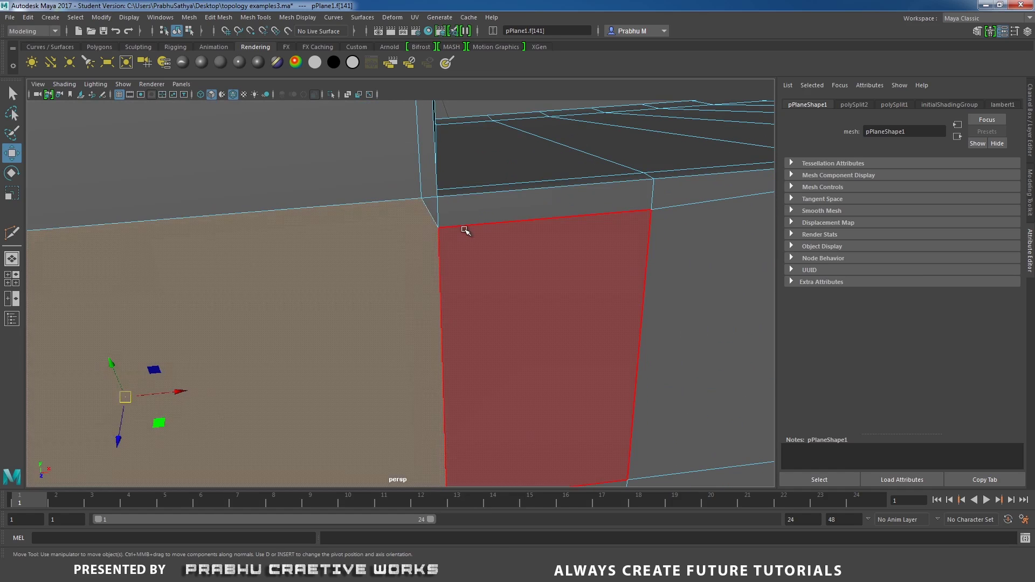
pyautogui.click(433, 209)
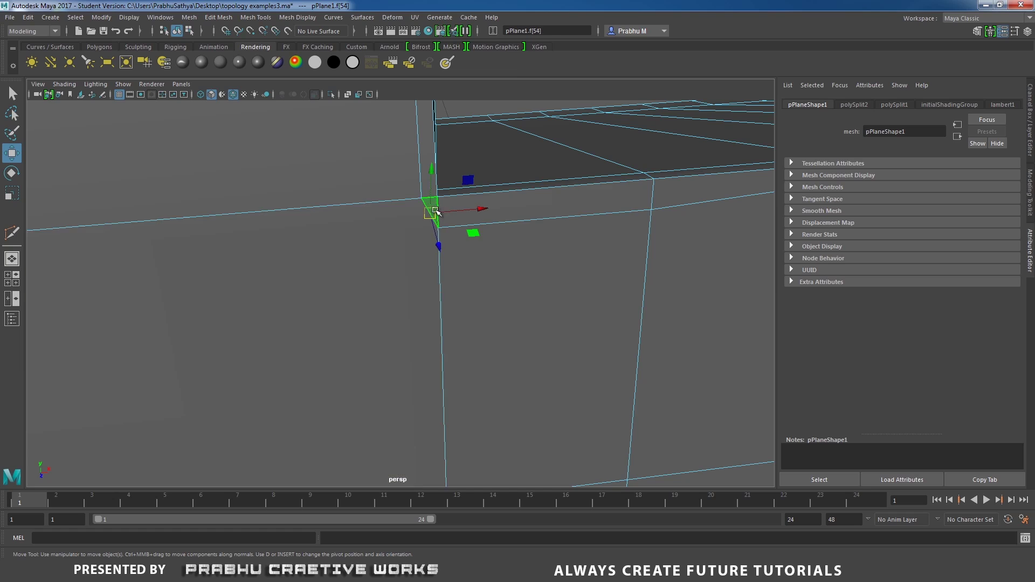
# - Pick an edge, then a vertex, at the hole's corner
pyautogui.rightClick(490, 236)
pyautogui.moveTo(483, 209); pyautogui.dragTo(485, 209, button='right')
pyautogui.click(435, 211)
pyautogui.click(478, 225)
pyautogui.rightClick(437, 216)
pyautogui.moveTo(435, 217); pyautogui.dragTo(386, 215, button='right')
pyautogui.click(422, 199)
pyautogui.click(440, 230)
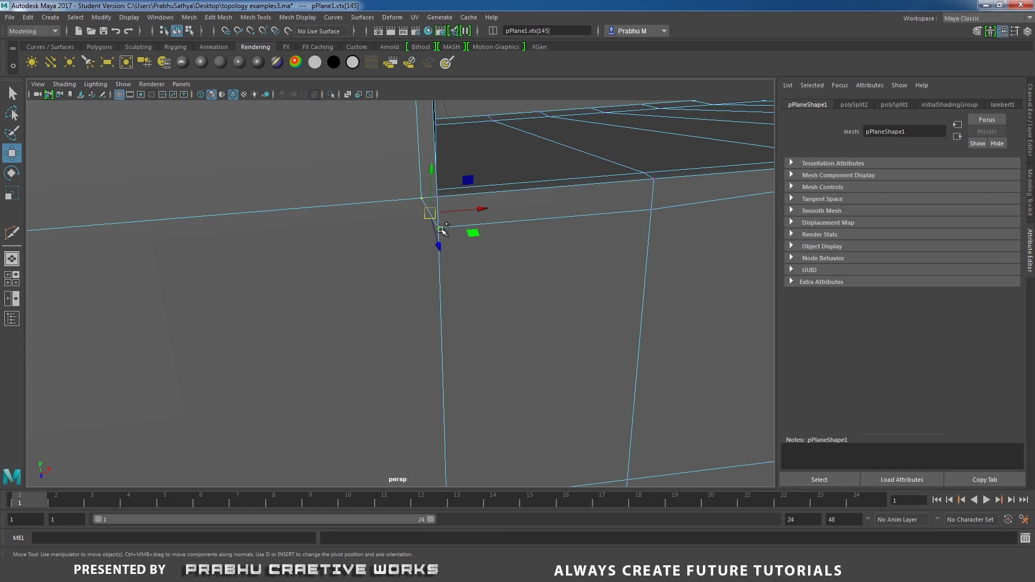
pyautogui.keyDown('shift'); pyautogui.moveTo(461, 268); pyautogui.dragTo(462, 206, button='right'); pyautogui.keyUp('shift')
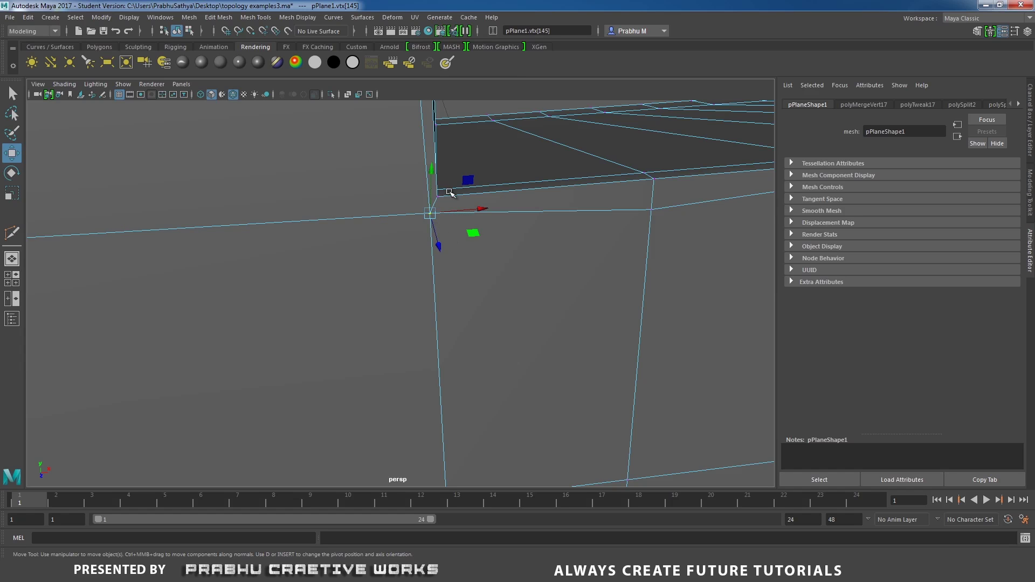
# - Select the top, right and bottom edges of the large face
pyautogui.keyDown('alt'); pyautogui.moveTo(583, 298); pyautogui.dragTo(391, 286, button='right'); pyautogui.keyUp('alt')
pyautogui.keyDown('alt'); pyautogui.moveTo(390, 286); pyautogui.dragTo(465, 263, button='middle'); pyautogui.keyUp('alt')
pyautogui.moveTo(453, 258); pyautogui.dragTo(453, 283, button='right')
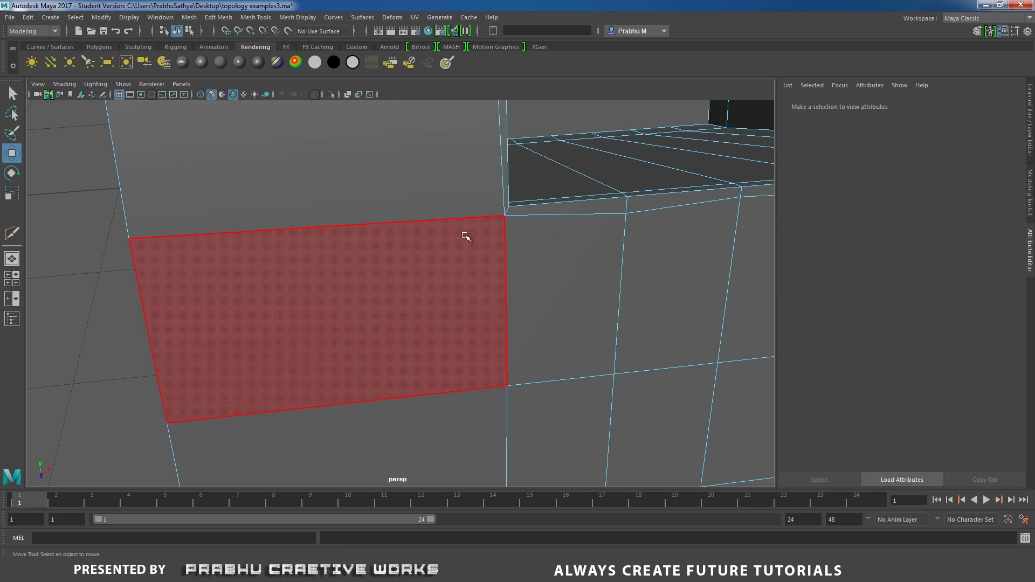
pyautogui.moveTo(321, 253); pyautogui.dragTo(329, 225, button='right')
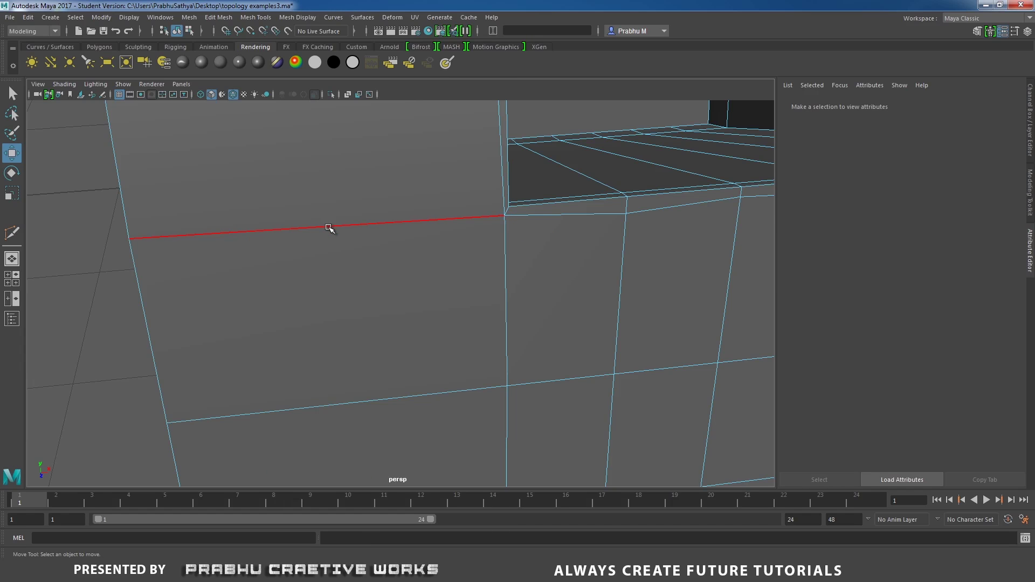
pyautogui.click(330, 226)
pyautogui.keyDown('shift'); pyautogui.click(503, 274); pyautogui.keyUp('shift')
pyautogui.keyDown('shift'); pyautogui.click(437, 385); pyautogui.keyUp('shift')
# - Merge the overlapping pair of corner vertices at the hole into one point
pyautogui.keyDown('alt'); pyautogui.moveTo(668, 321); pyautogui.dragTo(629, 307, button='right'); pyautogui.keyUp('alt')
pyautogui.keyDown('alt'); pyautogui.moveTo(629, 308); pyautogui.dragTo(618, 284); pyautogui.keyUp('alt')
pyautogui.moveTo(618, 283); pyautogui.dragTo(582, 274, button='right')
pyautogui.click(565, 261)
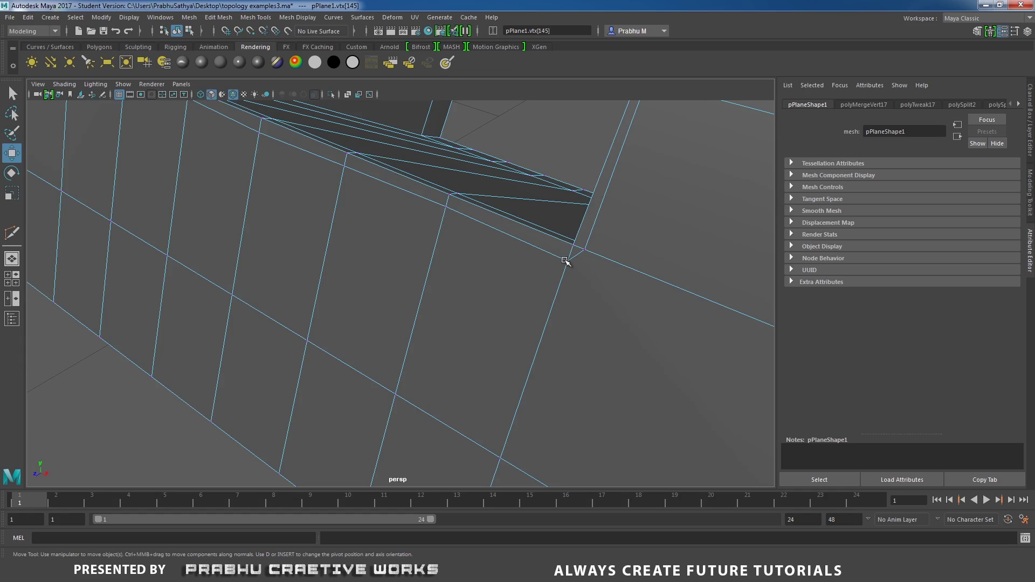
pyautogui.click(568, 262)
pyautogui.keyDown('shift'); pyautogui.click(586, 251); pyautogui.keyUp('shift')
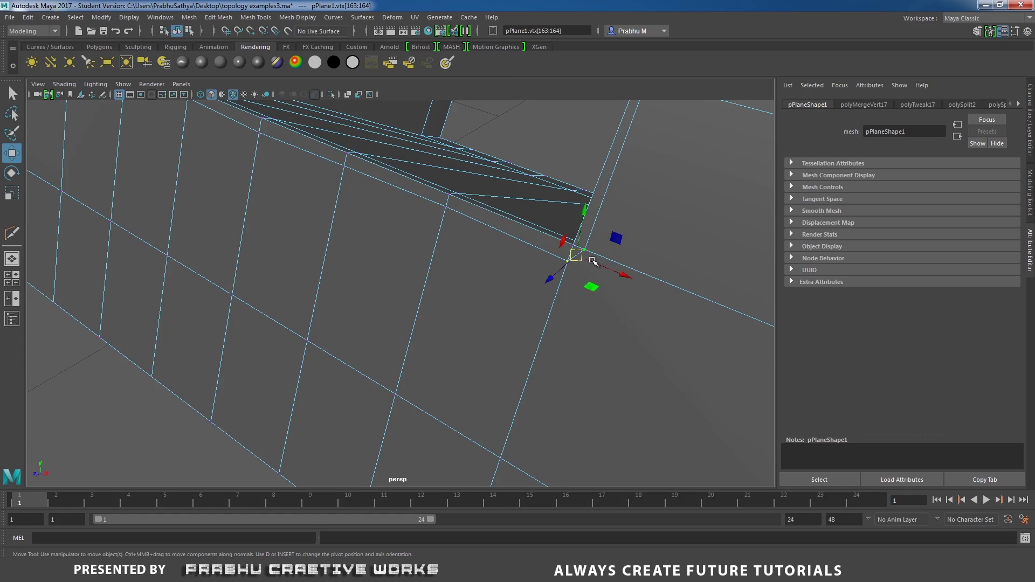
pyautogui.keyDown('shift'); pyautogui.rightClick(602, 292); pyautogui.keyUp('shift')
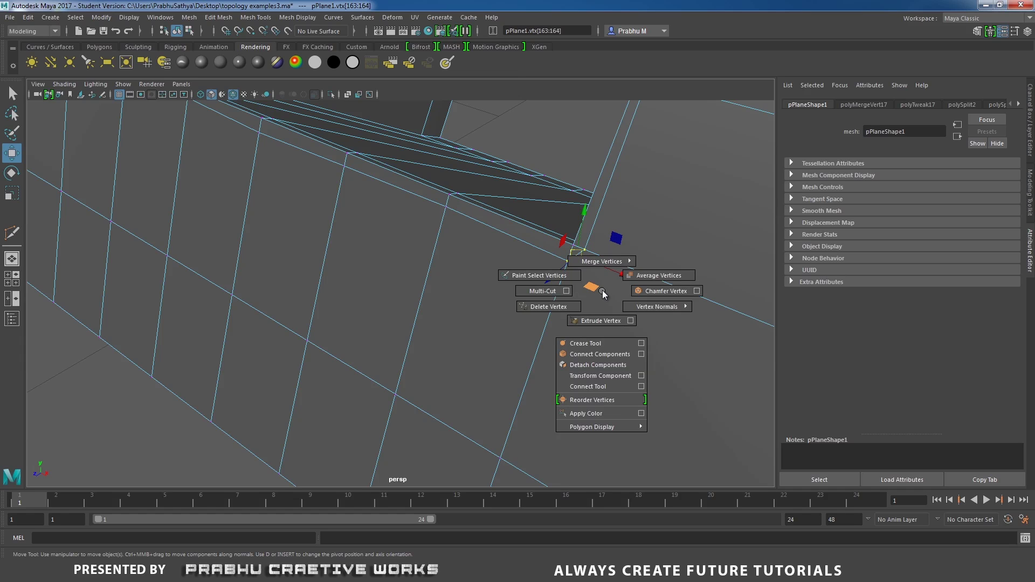
pyautogui.moveTo(603, 261)
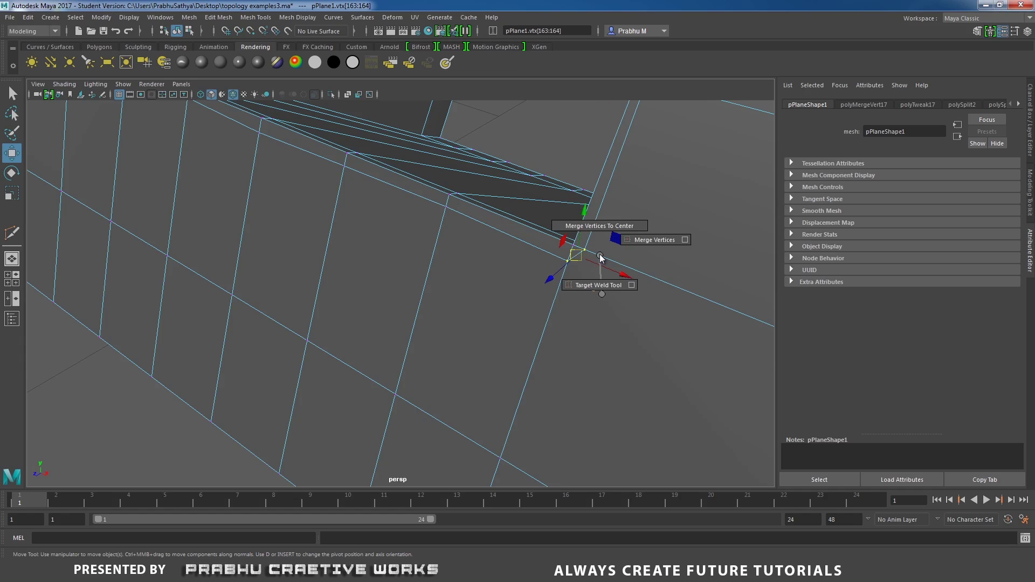
pyautogui.click(635, 226)
# - Merge the stray vertex pairs at the next two hole corners to their centres
pyautogui.keyDown('alt'); pyautogui.moveTo(659, 202); pyautogui.dragTo(572, 335); pyautogui.keyUp('alt')
pyautogui.keyDown('alt'); pyautogui.moveTo(572, 334); pyautogui.dragTo(545, 409, button='middle'); pyautogui.keyUp('alt')
pyautogui.keyDown('alt'); pyautogui.moveTo(545, 409); pyautogui.dragTo(595, 319); pyautogui.keyUp('alt')
pyautogui.click(543, 308)
pyautogui.keyDown('shift'); pyautogui.click(540, 297); pyautogui.keyUp('shift')
pyautogui.keyDown('shift'); pyautogui.moveTo(595, 318); pyautogui.dragTo(597, 250, button='right'); pyautogui.keyUp('shift')
pyautogui.keyDown('alt'); pyautogui.moveTo(597, 250); pyautogui.dragTo(523, 291); pyautogui.keyUp('alt')
pyautogui.click(403, 230)
pyautogui.keyDown('shift'); pyautogui.moveTo(410, 243); pyautogui.dragTo(426, 217, button='right'); pyautogui.keyUp('shift')
# - Select an edge on the hole's border in edge mode
pyautogui.keyDown('alt'); pyautogui.moveTo(456, 242); pyautogui.dragTo(381, 232); pyautogui.keyUp('alt')
pyautogui.rightClick(261, 245)
pyautogui.click(261, 217)
pyautogui.click(265, 222)
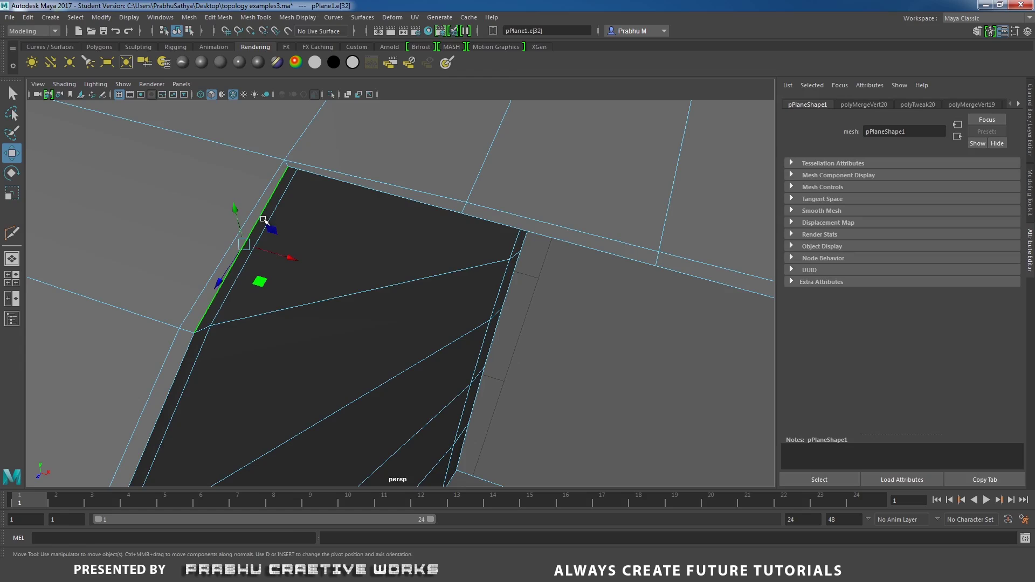
# - Select the full border edge loop around the hole and inspect it from several angles
pyautogui.doubleClick(281, 183)
pyautogui.keyDown('alt'); pyautogui.moveTo(439, 259); pyautogui.dragTo(285, 323, button='right'); pyautogui.keyUp('alt')
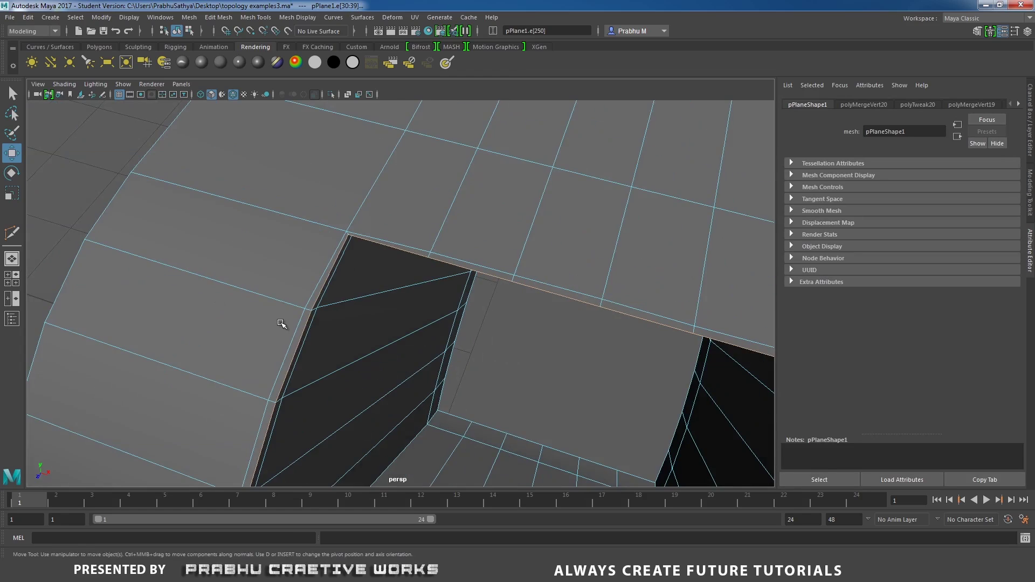
pyautogui.keyDown('alt'); pyautogui.moveTo(284, 323); pyautogui.dragTo(580, 335); pyautogui.keyUp('alt')
pyautogui.keyDown('alt'); pyautogui.moveTo(581, 335); pyautogui.dragTo(360, 300, button='right'); pyautogui.keyUp('alt')
pyautogui.keyDown('alt'); pyautogui.moveTo(358, 300); pyautogui.dragTo(298, 358); pyautogui.keyUp('alt')
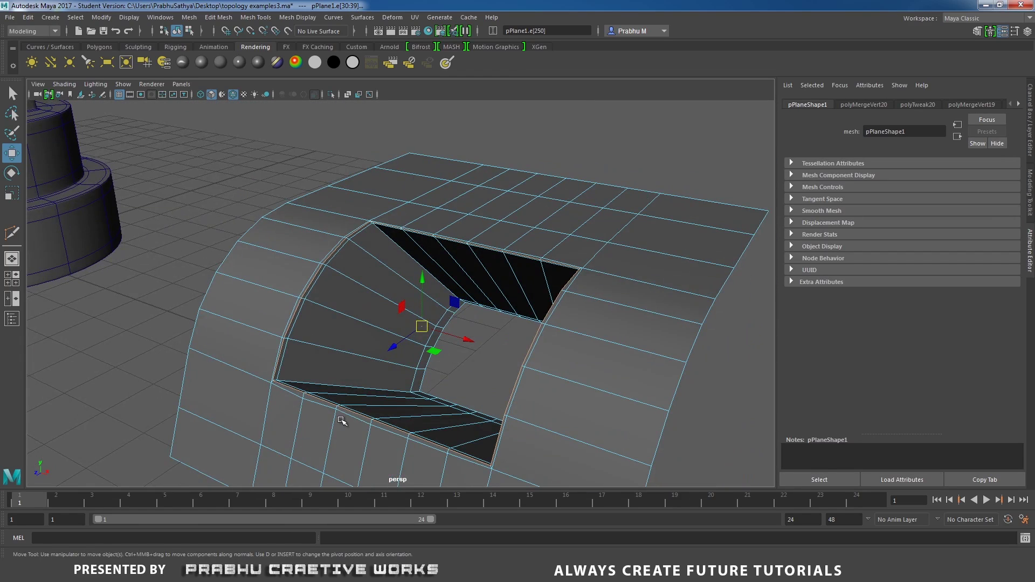
pyautogui.keyDown('alt'); pyautogui.moveTo(535, 371); pyautogui.dragTo(588, 372); pyautogui.keyUp('alt')
pyautogui.keyDown('alt'); pyautogui.moveTo(589, 373); pyautogui.dragTo(501, 268, button='middle'); pyautogui.keyUp('alt')
pyautogui.keyDown('alt'); pyautogui.moveTo(502, 268); pyautogui.dragTo(596, 360, button='right'); pyautogui.keyUp('alt')
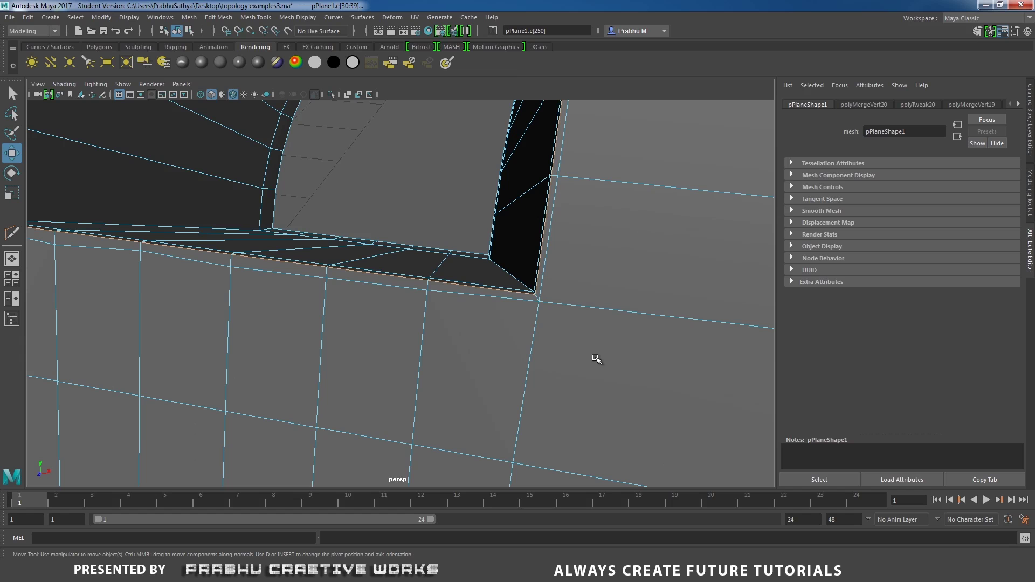
pyautogui.keyDown('alt'); pyautogui.moveTo(544, 304); pyautogui.dragTo(389, 227, button='right'); pyautogui.keyUp('alt')
pyautogui.keyDown('alt'); pyautogui.moveTo(389, 226); pyautogui.dragTo(530, 398, button='middle'); pyautogui.keyUp('alt')
pyautogui.keyDown('alt'); pyautogui.moveTo(529, 398); pyautogui.dragTo(381, 203); pyautogui.keyUp('alt')
# - Show pPlane1 in Object Mode with smooth mesh preview (3), then reselect the plane
pyautogui.moveTo(382, 205); pyautogui.dragTo(410, 203, button='right')
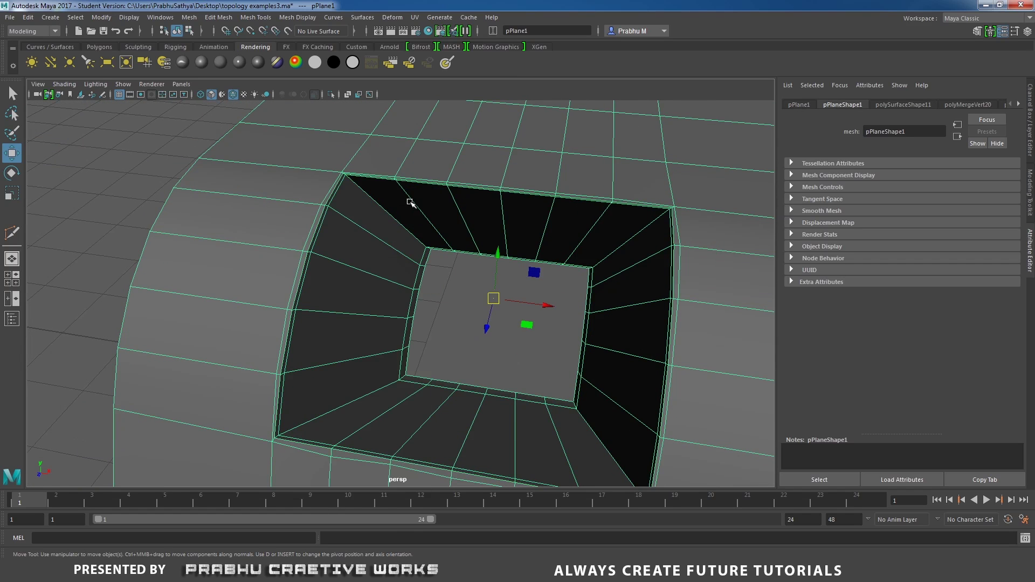
pyautogui.press('3')
pyautogui.click(115, 211)
pyautogui.keyDown('alt'); pyautogui.moveTo(115, 210); pyautogui.dragTo(236, 271); pyautogui.keyUp('alt')
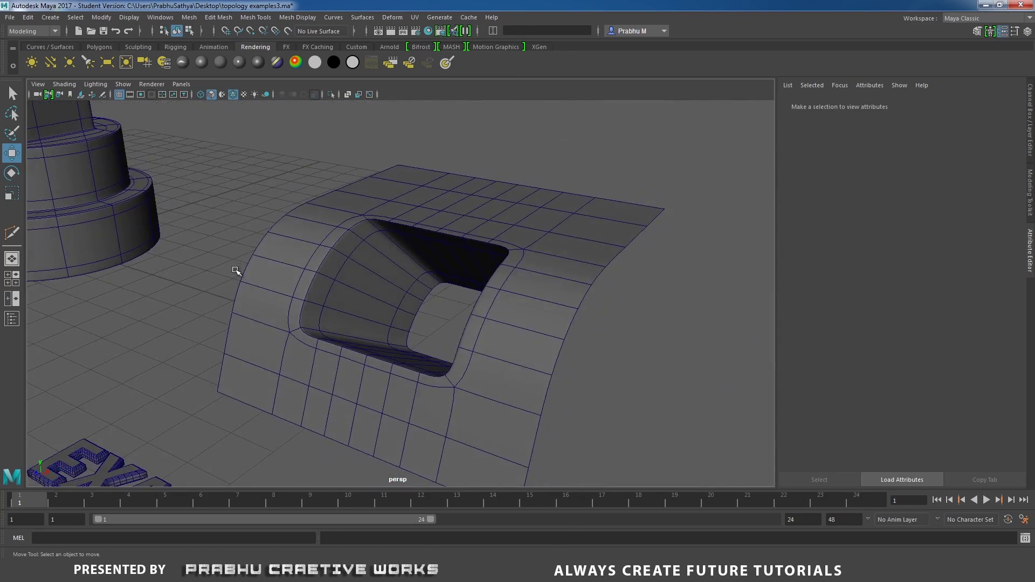
pyautogui.click(332, 289)
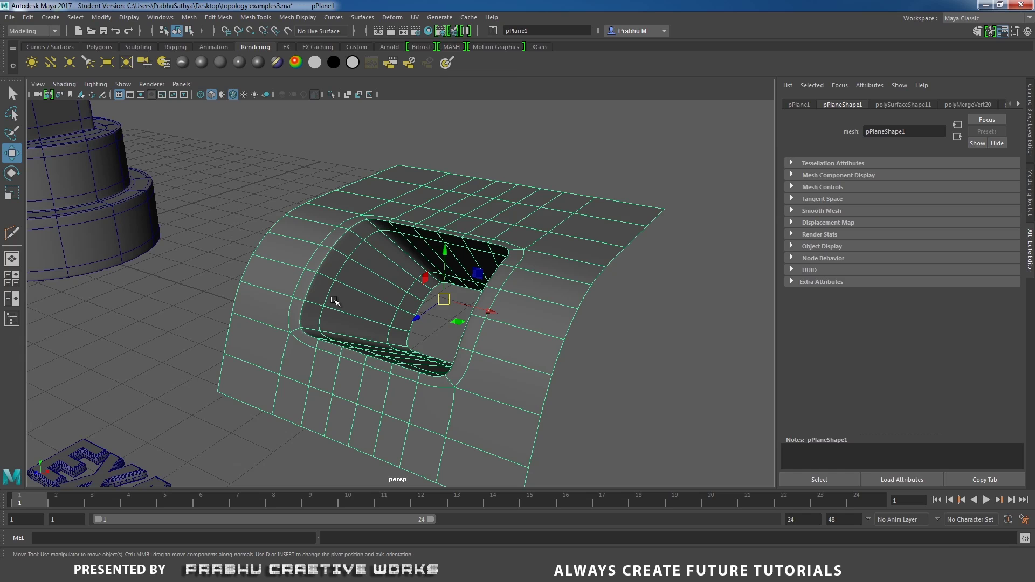
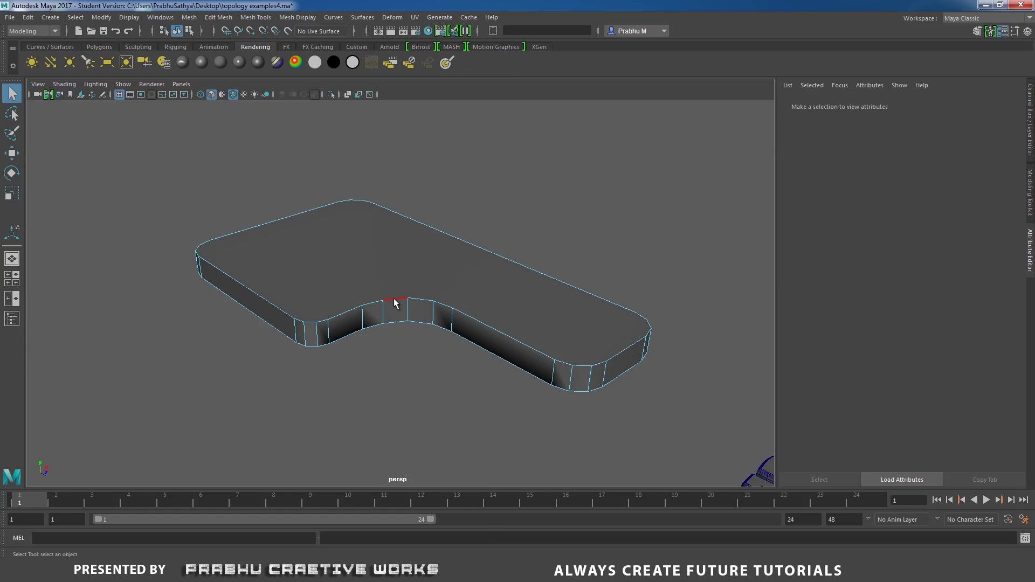
# - Switch the slab to face selection and pick its large top n-gon face
pyautogui.click(394, 304)
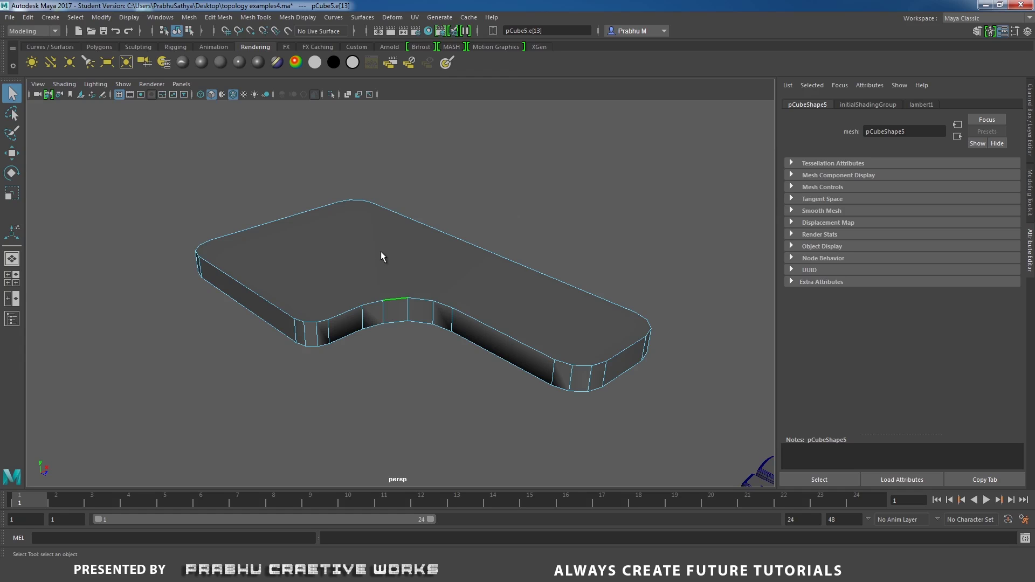
pyautogui.keyDown('alt'); pyautogui.moveTo(405, 344); pyautogui.dragTo(403, 319); pyautogui.keyUp('alt')
pyautogui.moveTo(425, 264); pyautogui.dragTo(423, 287, button='right')
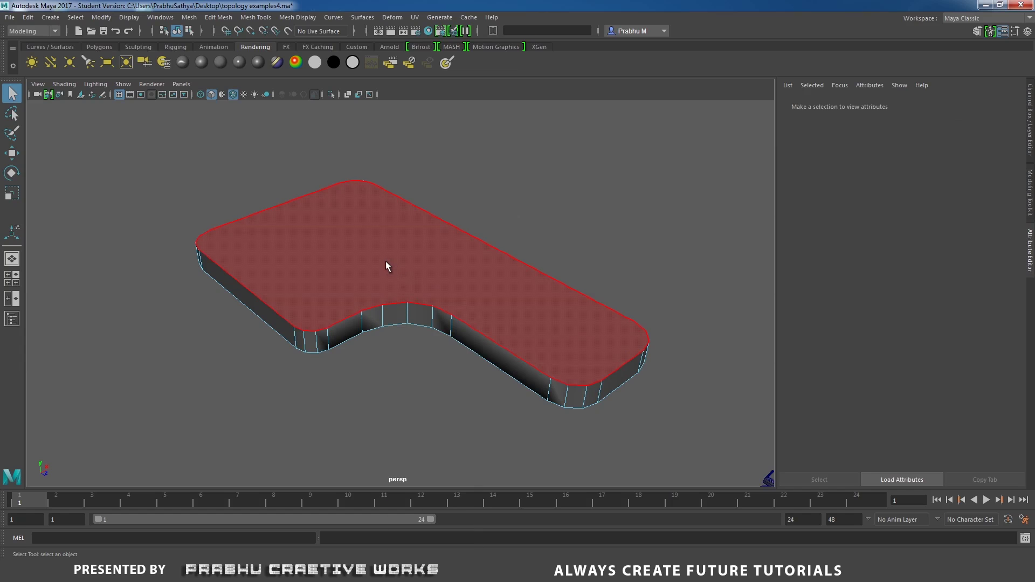
pyautogui.click(383, 278)
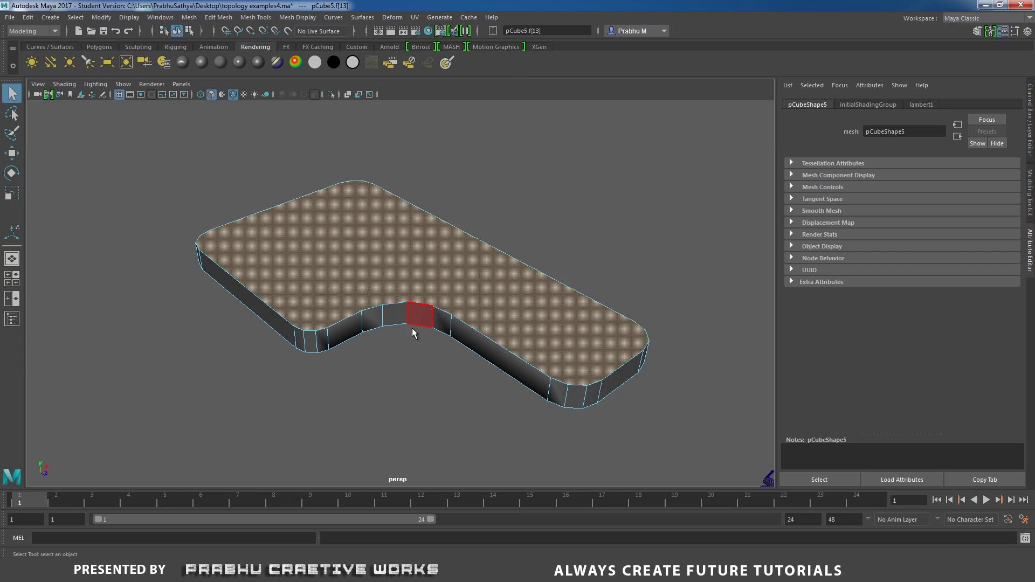
pyautogui.click(424, 372)
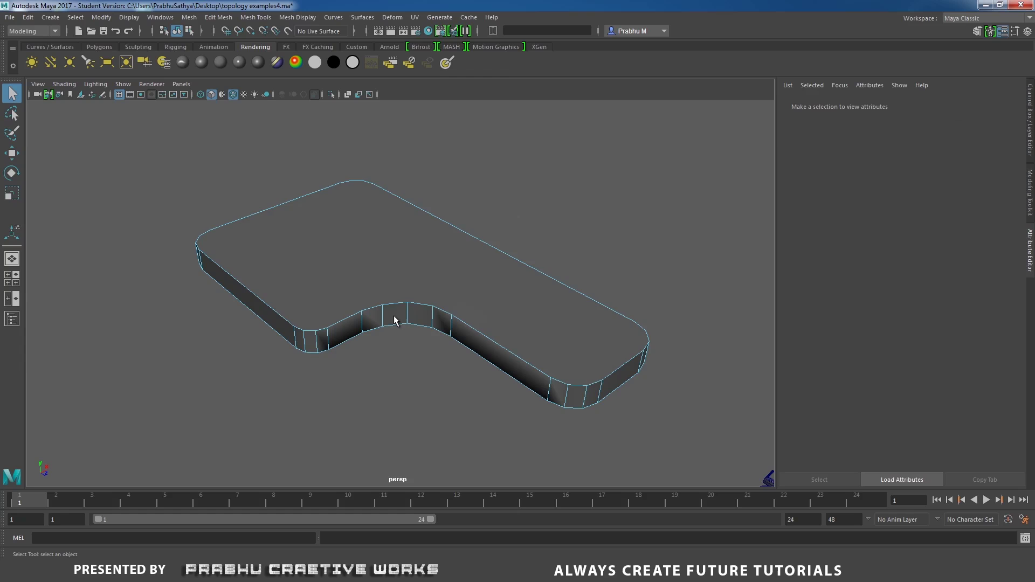
pyautogui.click(365, 259)
pyautogui.keyDown('alt'); pyautogui.moveTo(393, 346); pyautogui.dragTo(389, 229); pyautogui.keyUp('alt')
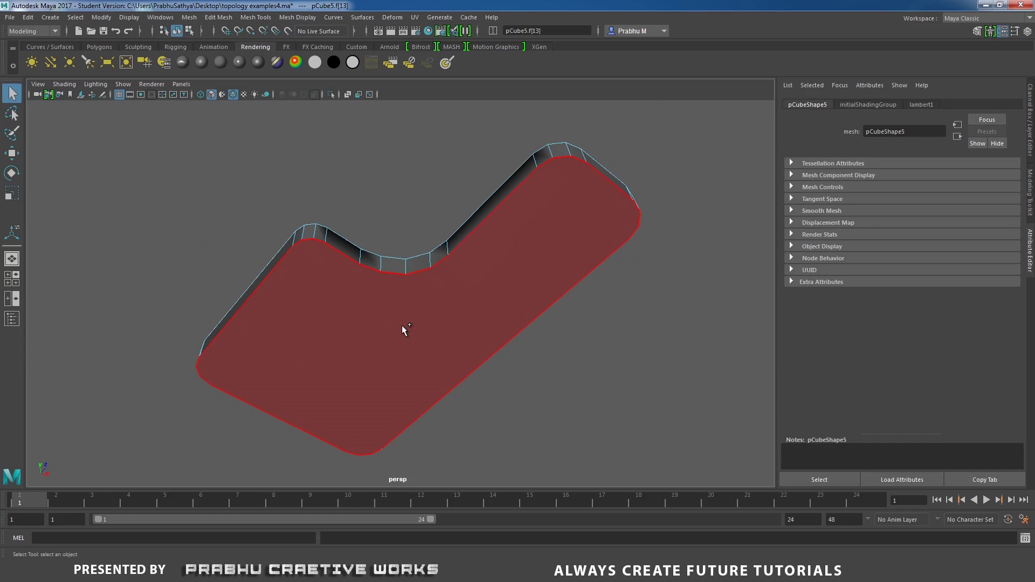
# - Add the bottom face, then extrude both caps and scale them inward to 0.882
pyautogui.keyDown('shift'); pyautogui.click(402, 325); pyautogui.keyUp('shift')
pyautogui.moveTo(436, 263)
pyautogui.keyDown('alt'); pyautogui.mouseDown()
pyautogui.moveTo(425, 375)
pyautogui.moveTo(414, 258)
pyautogui.moveTo(430, 252)
pyautogui.mouseUp(); pyautogui.keyUp('alt')
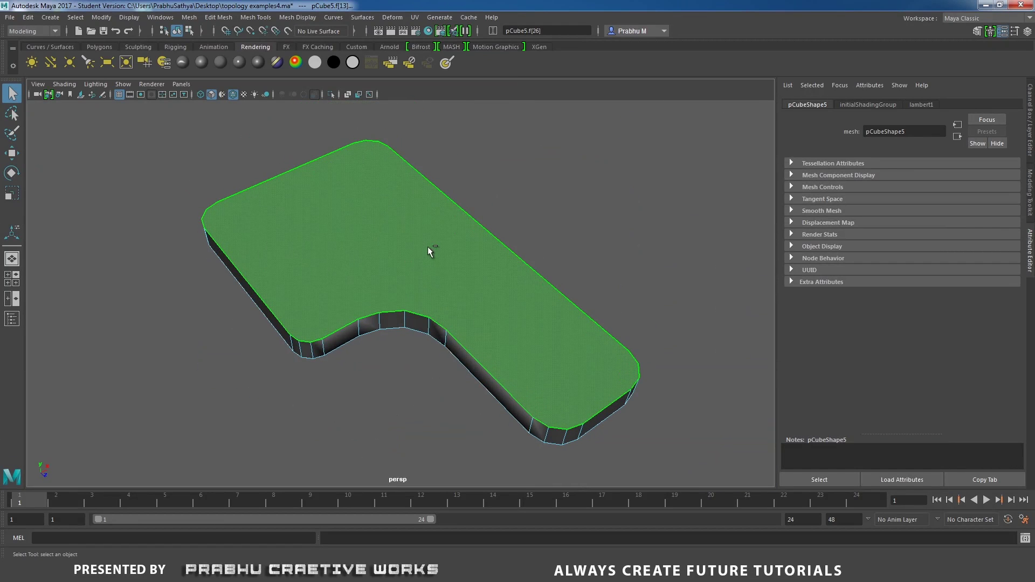
pyautogui.keyDown('shift'); pyautogui.moveTo(428, 248); pyautogui.dragTo(419, 281, button='right'); pyautogui.keyUp('shift')
pyautogui.keyDown('alt'); pyautogui.moveTo(419, 280); pyautogui.dragTo(364, 244); pyautogui.keyUp('alt')
pyautogui.moveTo(428, 239); pyautogui.dragTo(426, 242)
# - Zoom in on the slab's inner curve and switch to edge selection
pyautogui.keyDown('alt'); pyautogui.moveTo(350, 308); pyautogui.dragTo(486, 407, button='right'); pyautogui.keyUp('alt')
pyautogui.keyDown('alt'); pyautogui.moveTo(350, 346); pyautogui.dragTo(389, 365, button='middle'); pyautogui.keyUp('alt')
pyautogui.moveTo(305, 260); pyautogui.dragTo(256, 261, button='right')
pyautogui.keyDown('alt'); pyautogui.moveTo(377, 340); pyautogui.dragTo(468, 373); pyautogui.keyUp('alt')
pyautogui.keyDown('alt'); pyautogui.moveTo(468, 374); pyautogui.dragTo(403, 259, button='middle'); pyautogui.keyUp('alt')
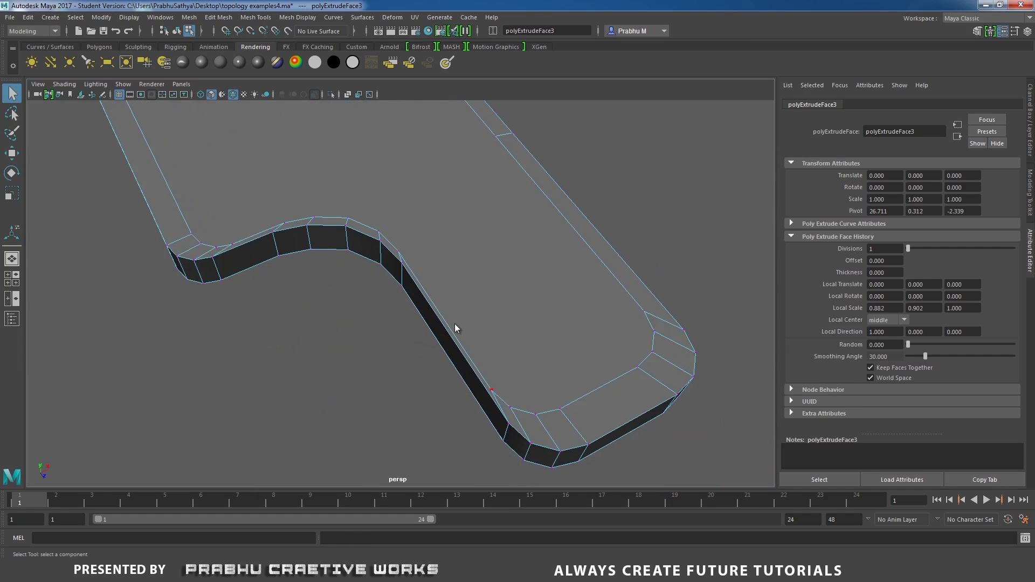
pyautogui.moveTo(454, 323); pyautogui.dragTo(444, 226, button='right')
# - Slide an inset-border edge and a border vertex along X on the inner curve
pyautogui.click(419, 276)
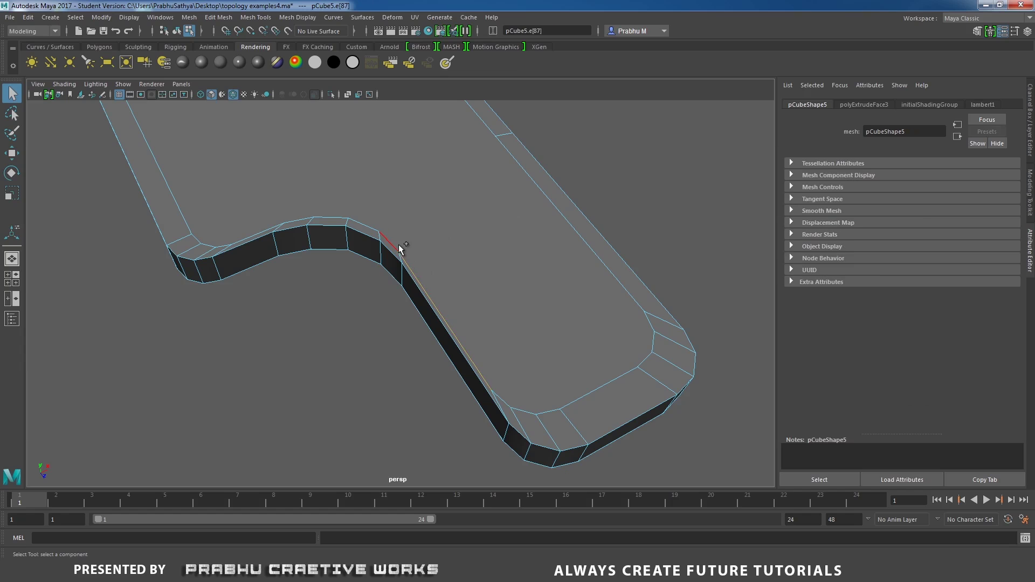
pyautogui.press('w')
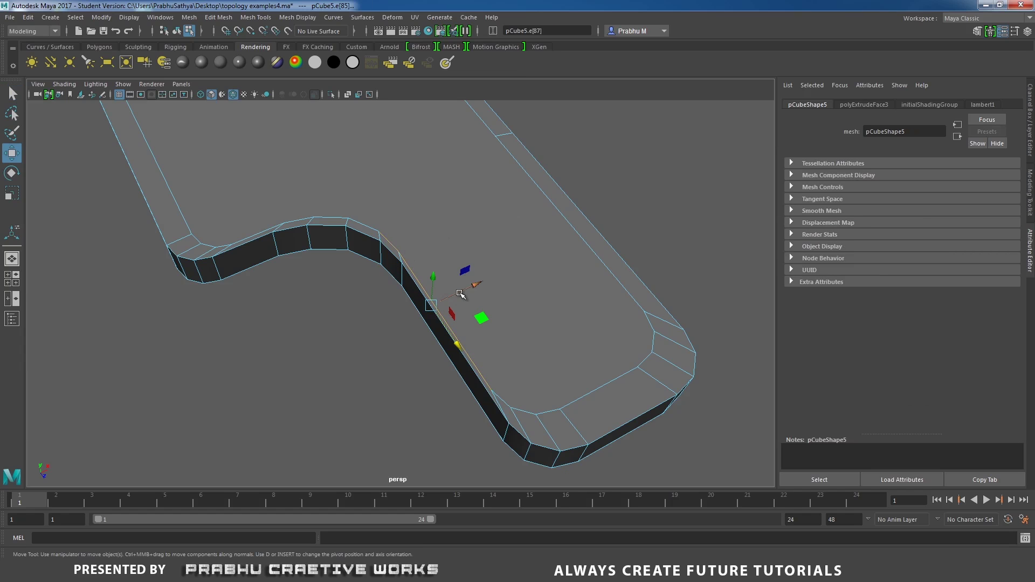
pyautogui.moveTo(476, 285); pyautogui.dragTo(490, 279)
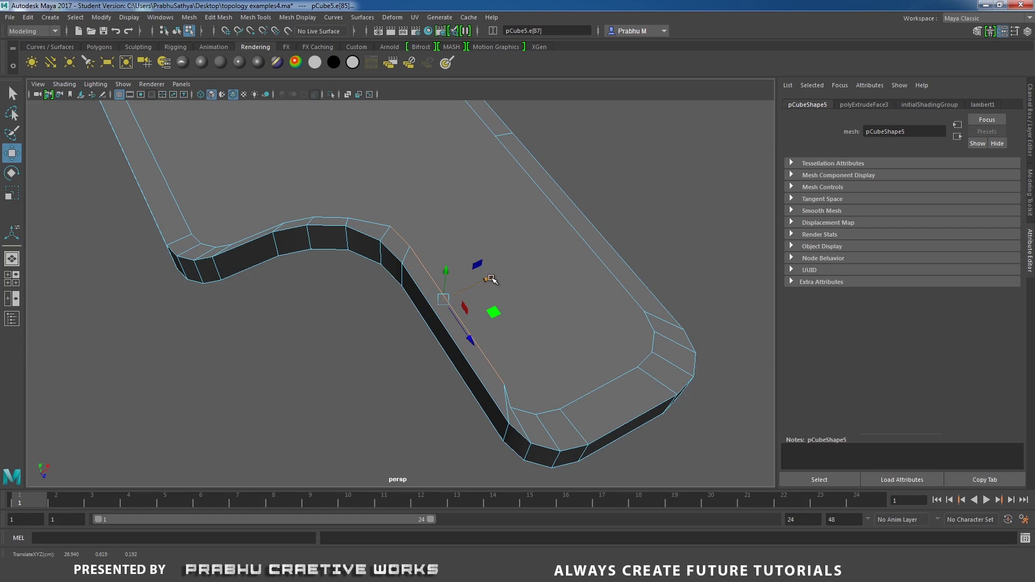
pyautogui.keyDown('alt'); pyautogui.moveTo(463, 306); pyautogui.dragTo(361, 239, button='middle'); pyautogui.keyUp('alt')
pyautogui.scroll(3, 361, 239)
pyautogui.moveTo(495, 326); pyautogui.dragTo(447, 262, button='right')
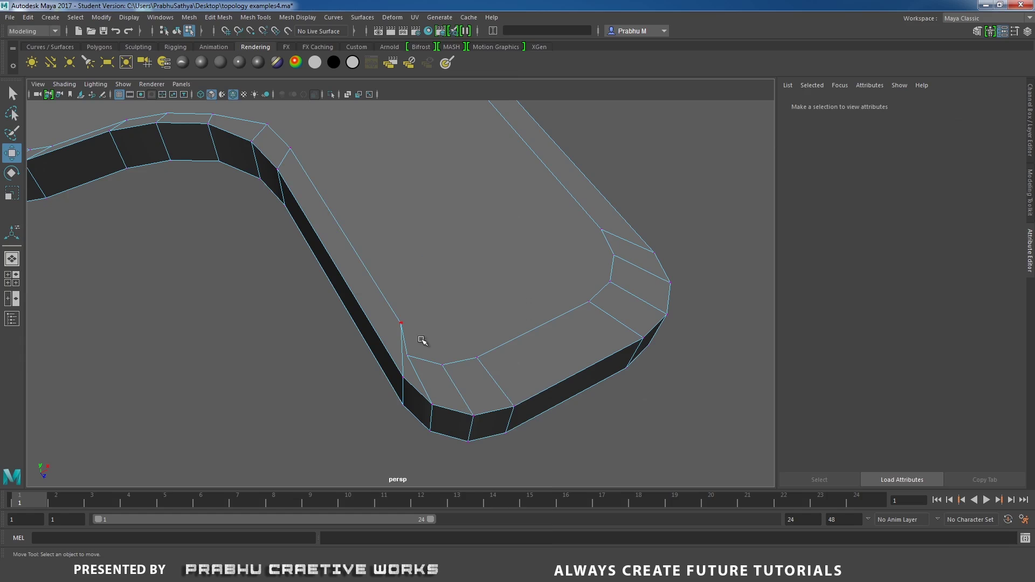
pyautogui.click(410, 356)
pyautogui.moveTo(453, 336); pyautogui.dragTo(465, 328)
pyautogui.keyDown('alt'); pyautogui.moveTo(384, 239); pyautogui.dragTo(561, 386, button='middle'); pyautogui.keyUp('alt')
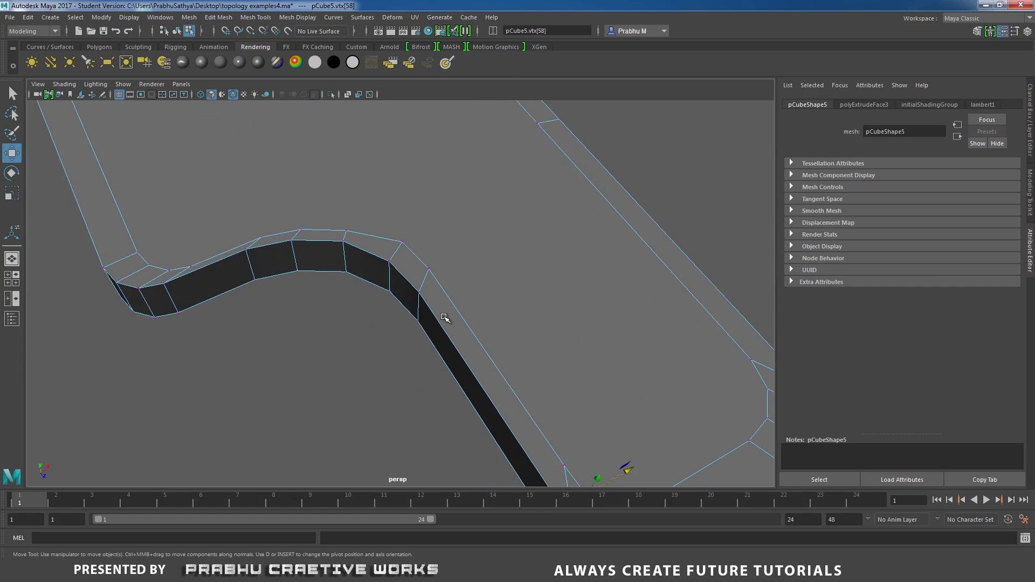
pyautogui.keyDown('alt'); pyautogui.moveTo(419, 303); pyautogui.dragTo(565, 343, button='middle'); pyautogui.keyUp('alt')
# - Select three inset-border edges on the curve and move them to even the rim
pyautogui.moveTo(379, 295); pyautogui.dragTo(381, 226, button='right')
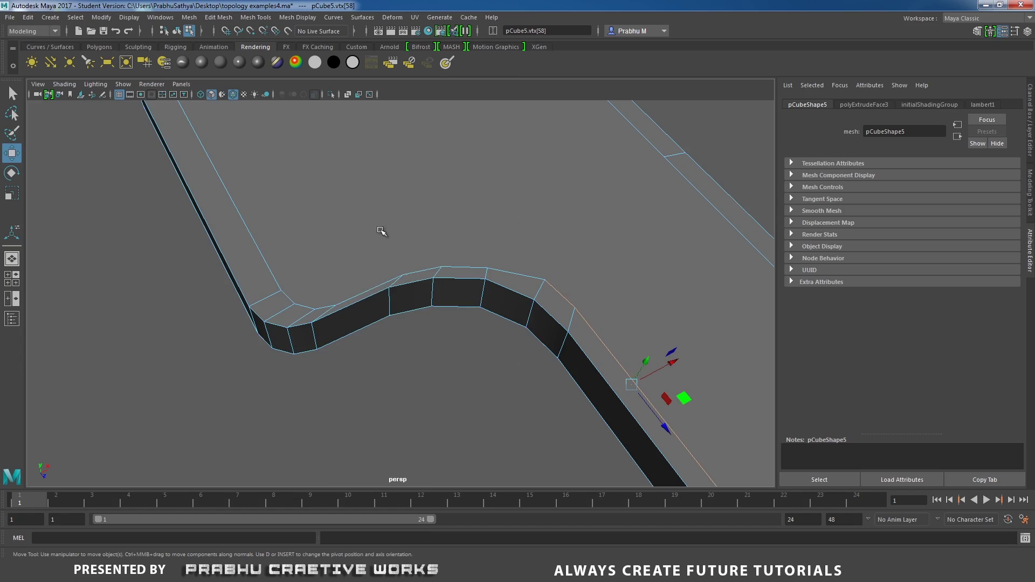
pyautogui.click(377, 287)
pyautogui.keyDown('shift'); pyautogui.click(435, 268); pyautogui.keyUp('shift')
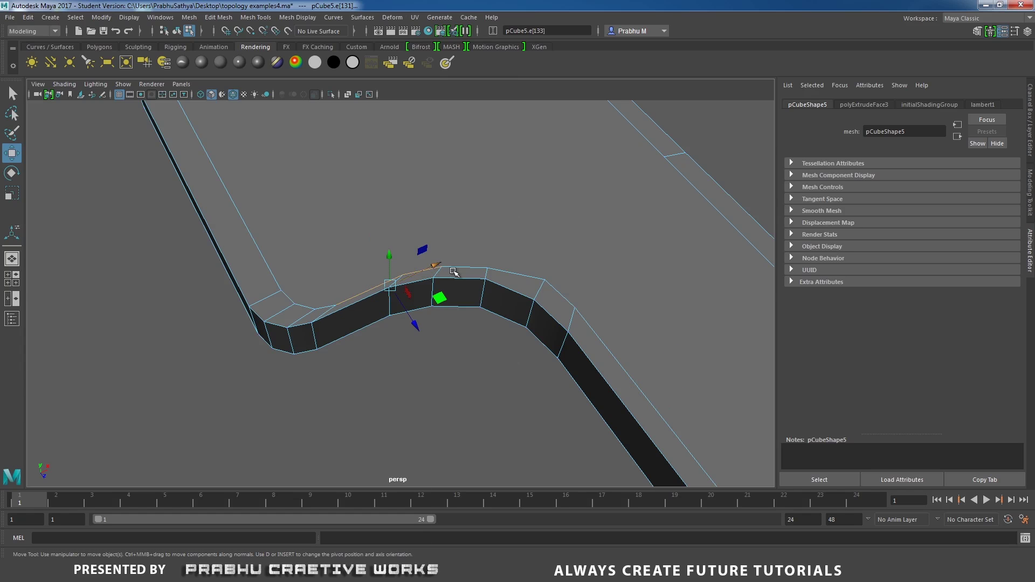
pyautogui.keyDown('shift'); pyautogui.click(462, 270); pyautogui.keyUp('shift')
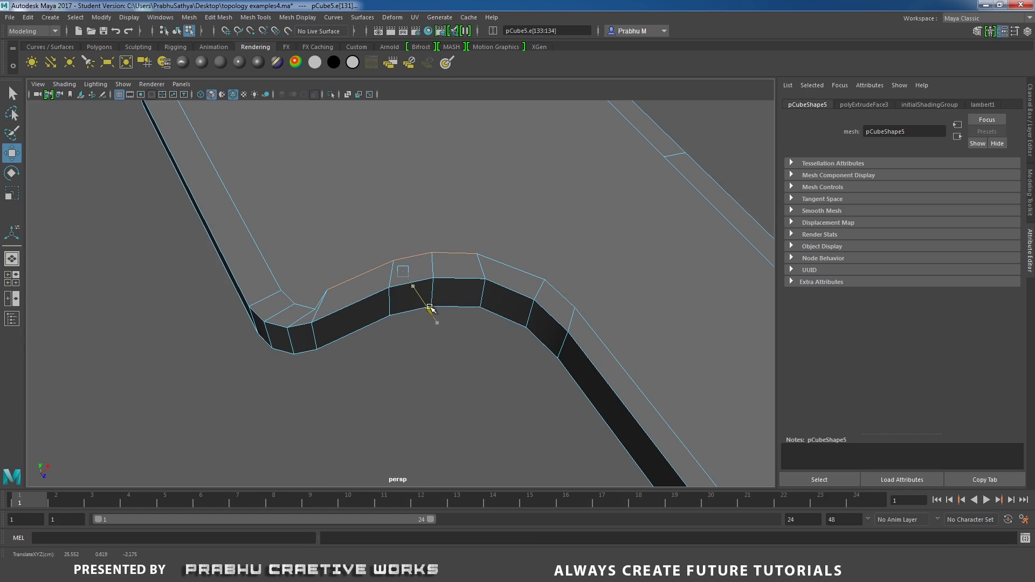
pyautogui.keyDown('alt'); pyautogui.moveTo(430, 302); pyautogui.dragTo(399, 345, button='right'); pyautogui.keyUp('alt')
pyautogui.keyDown('alt'); pyautogui.moveTo(383, 298); pyautogui.dragTo(407, 301, button='middle'); pyautogui.keyUp('alt')
# - Slide the border vertices near the curve's end up-left along the rim
pyautogui.moveTo(356, 262); pyautogui.dragTo(311, 261, button='right')
pyautogui.click(318, 316)
pyautogui.moveTo(338, 360); pyautogui.dragTo(287, 321)
pyautogui.click(291, 311)
pyautogui.click(272, 291)
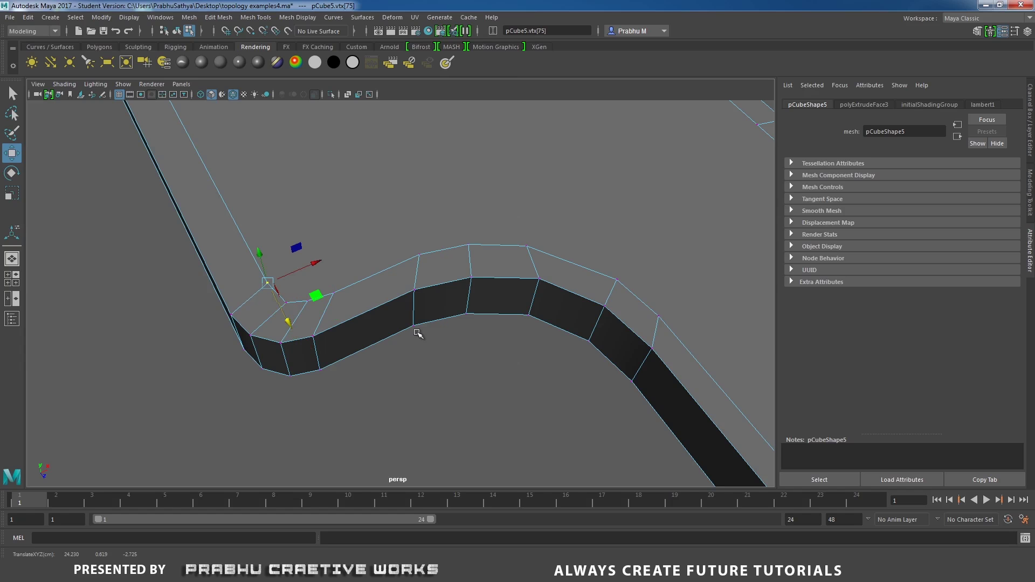
pyautogui.moveTo(418, 333)
pyautogui.keyDown('alt'); pyautogui.mouseDown()
pyautogui.moveTo(243, 286)
pyautogui.moveTo(178, 303)
pyautogui.moveTo(436, 341)
pyautogui.mouseUp(); pyautogui.keyUp('alt')
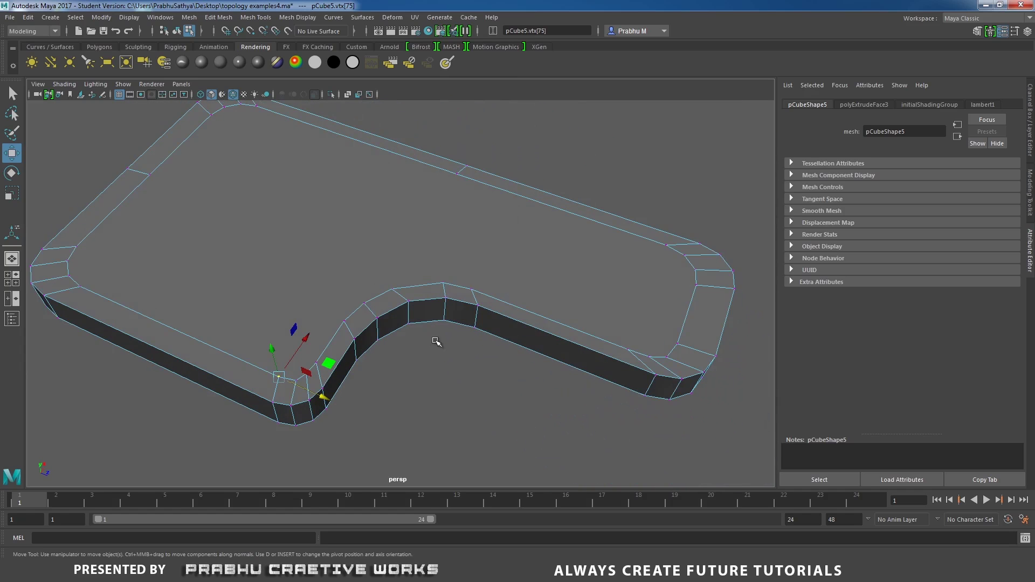
# - Select corner border vertices vtx[57:64] and move them outward along Z
pyautogui.scroll(4, 436, 341)
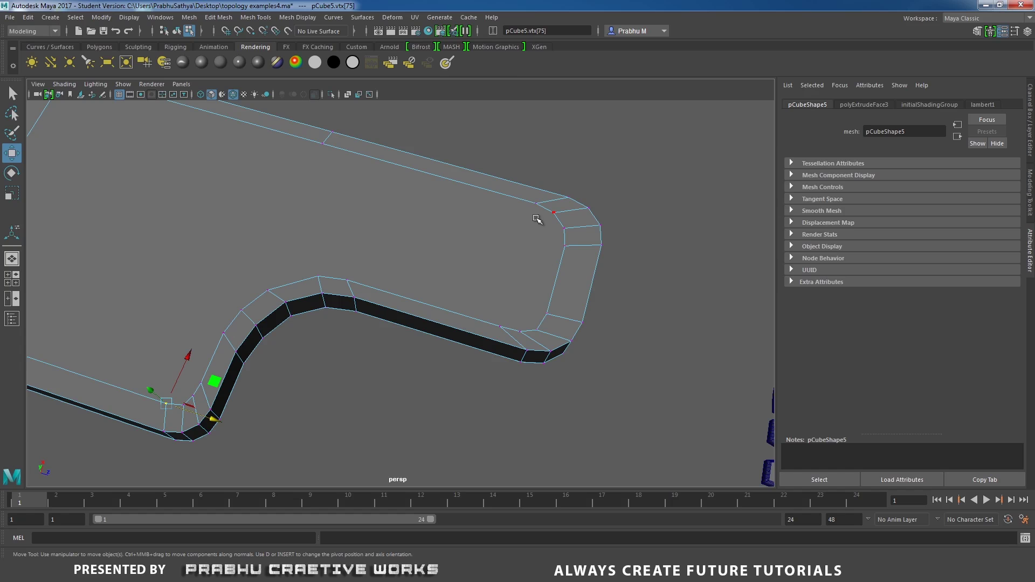
pyautogui.click(535, 203)
pyautogui.moveTo(555, 214); pyautogui.dragTo(562, 230)
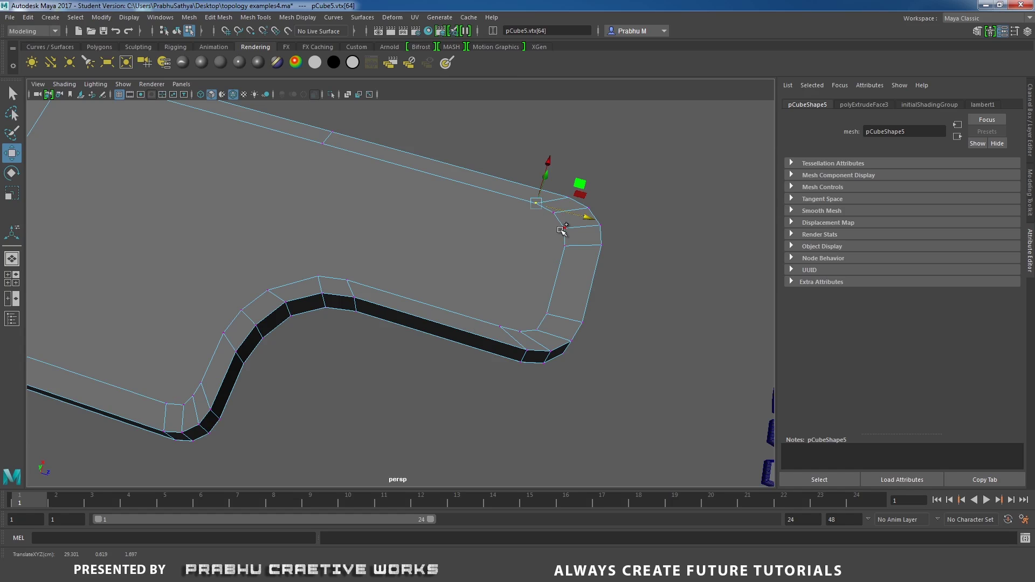
pyautogui.keyDown('shift'); pyautogui.click(553, 213); pyautogui.keyUp('shift')
pyautogui.keyDown('shift'); pyautogui.click(565, 228); pyautogui.keyUp('shift')
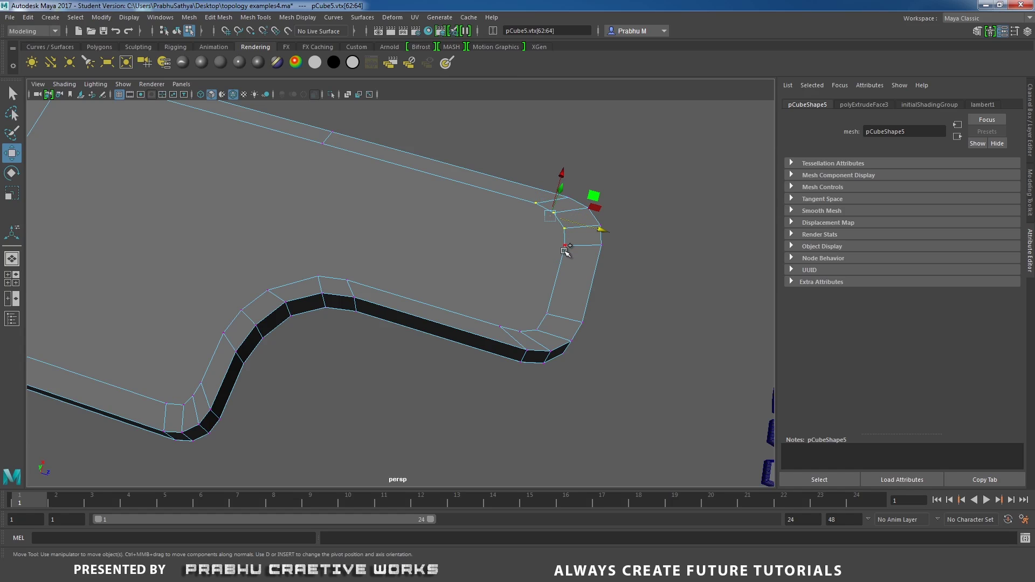
pyautogui.keyDown('shift'); pyautogui.click(565, 247); pyautogui.keyUp('shift')
pyautogui.keyDown('shift'); pyautogui.click(545, 313); pyautogui.keyUp('shift')
pyautogui.keyDown('shift'); pyautogui.click(536, 330); pyautogui.keyUp('shift')
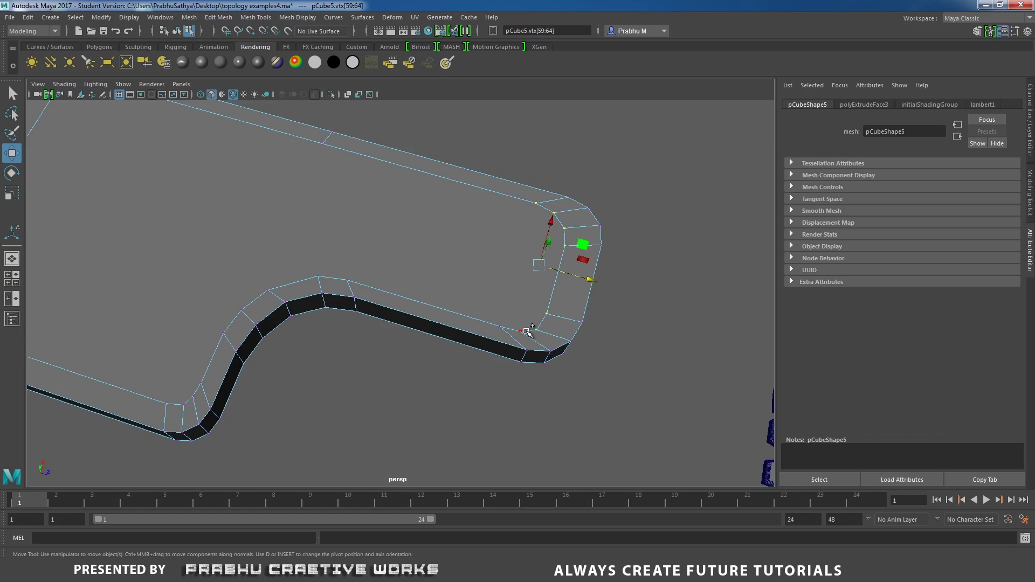
pyautogui.keyDown('shift'); pyautogui.click(521, 331); pyautogui.keyUp('shift')
pyautogui.keyDown('shift'); pyautogui.click(500, 327); pyautogui.keyUp('shift')
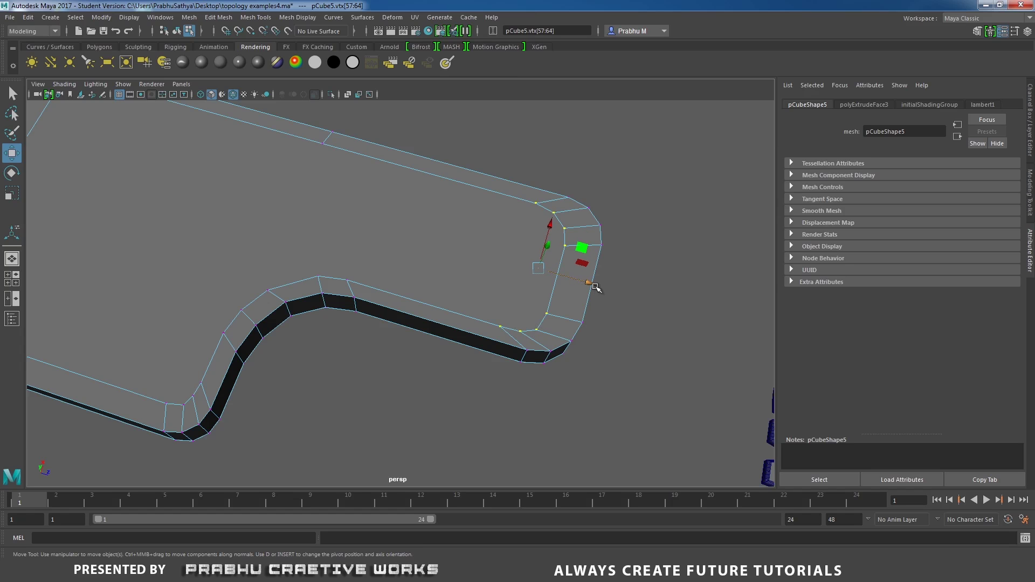
pyautogui.moveTo(592, 284); pyautogui.dragTo(601, 287)
# - Review the evened corner from several angles and return to object mode
pyautogui.scroll(-2, 356, 316)
pyautogui.keyDown('alt'); pyautogui.moveTo(351, 315); pyautogui.dragTo(395, 315, button='middle'); pyautogui.keyUp('alt')
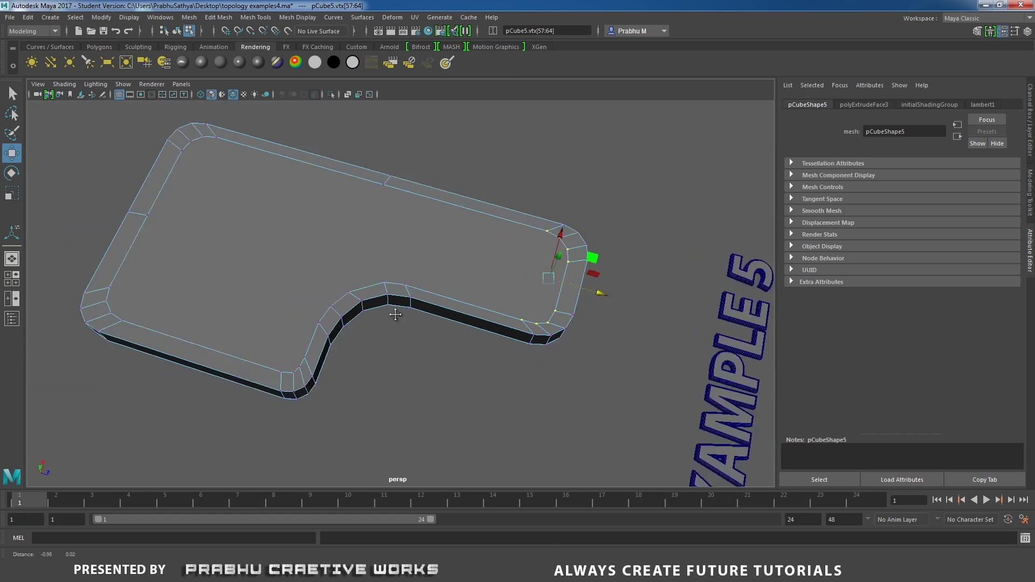
pyautogui.keyDown('alt'); pyautogui.moveTo(395, 315); pyautogui.dragTo(351, 185); pyautogui.keyUp('alt')
pyautogui.keyDown('alt'); pyautogui.moveTo(522, 291); pyautogui.dragTo(452, 397); pyautogui.keyUp('alt')
pyautogui.keyDown('alt'); pyautogui.moveTo(332, 264); pyautogui.dragTo(367, 289, button='right'); pyautogui.keyUp('alt')
pyautogui.keyDown('alt'); pyautogui.moveTo(361, 234); pyautogui.dragTo(359, 231); pyautogui.keyUp('alt')
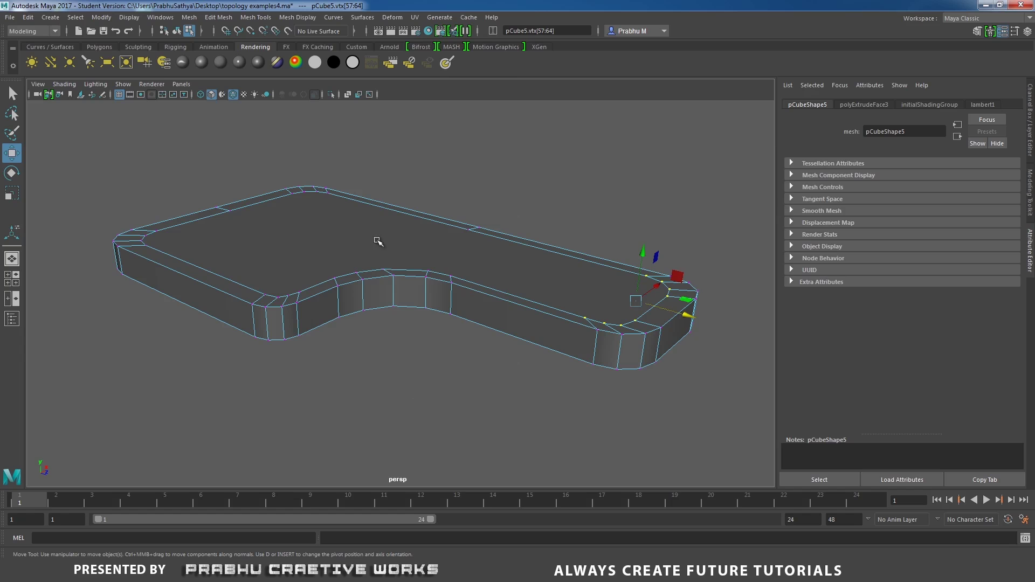
pyautogui.keyDown('alt'); pyautogui.moveTo(363, 233); pyautogui.dragTo(404, 314, button='middle'); pyautogui.keyUp('alt')
pyautogui.keyDown('alt'); pyautogui.moveTo(403, 310); pyautogui.dragTo(463, 313); pyautogui.keyUp('alt')
pyautogui.keyDown('alt'); pyautogui.moveTo(358, 307); pyautogui.dragTo(390, 264); pyautogui.keyUp('alt')
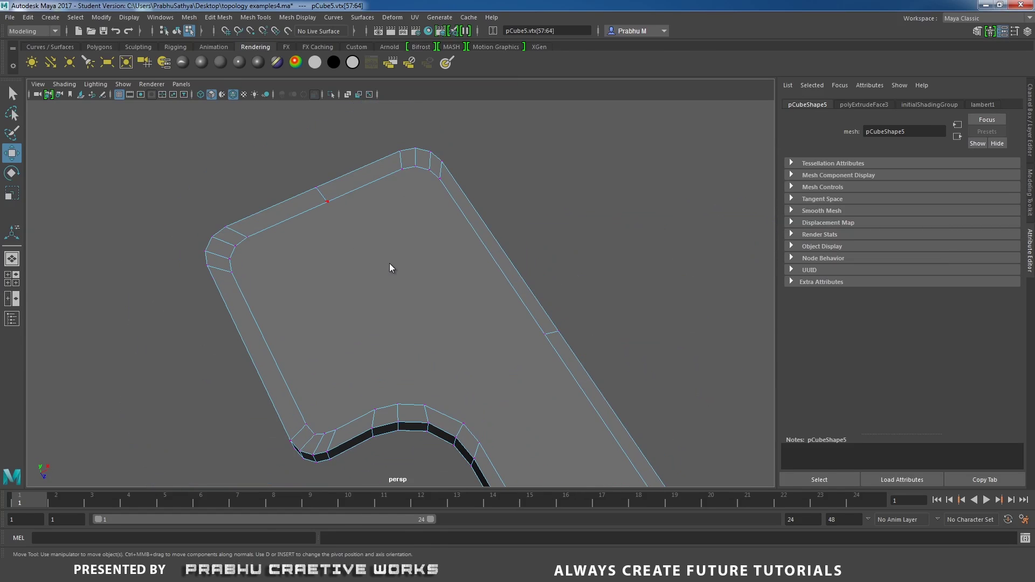
pyautogui.press('F8')
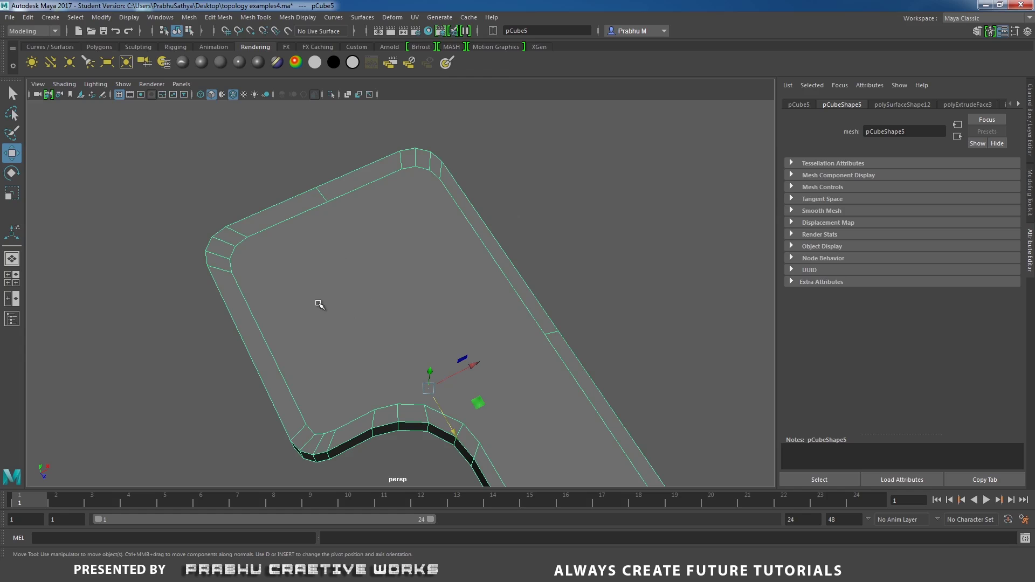
# - Select the slab's full rim edge loop and inspect it from several angles
pyautogui.keyDown('alt'); pyautogui.moveTo(319, 304); pyautogui.dragTo(323, 342); pyautogui.keyUp('alt')
pyautogui.moveTo(324, 342); pyautogui.dragTo(326, 233, button='right')
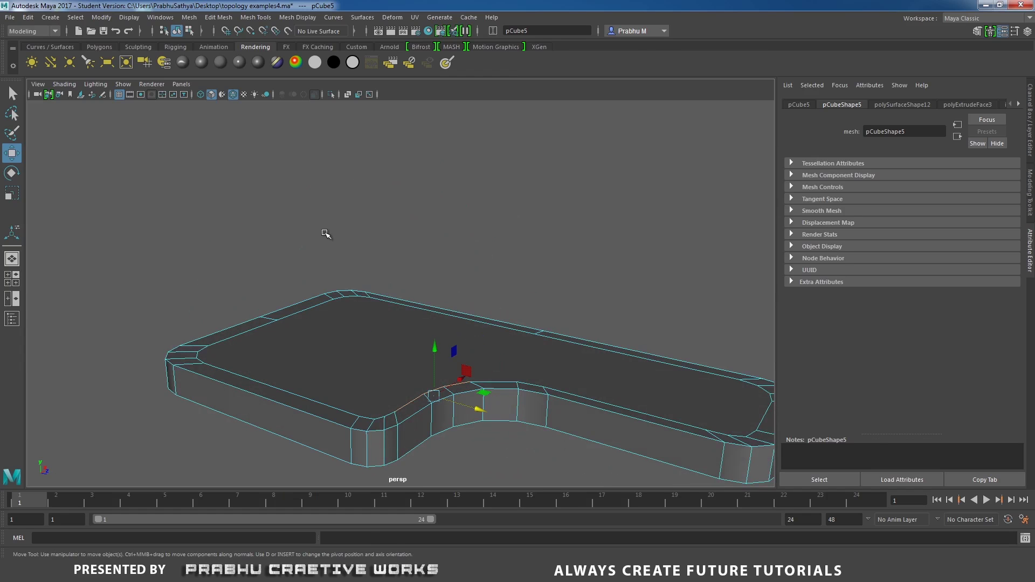
pyautogui.doubleClick(291, 402)
pyautogui.keyDown('alt'); pyautogui.moveTo(296, 400); pyautogui.dragTo(300, 429); pyautogui.keyUp('alt')
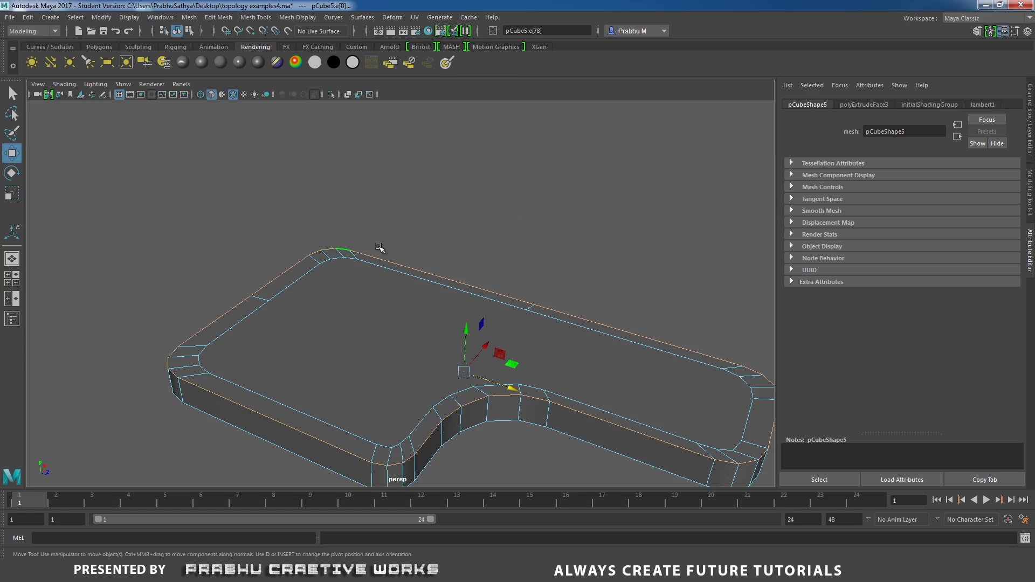
pyautogui.keyDown('alt'); pyautogui.moveTo(394, 332); pyautogui.dragTo(386, 398); pyautogui.keyUp('alt')
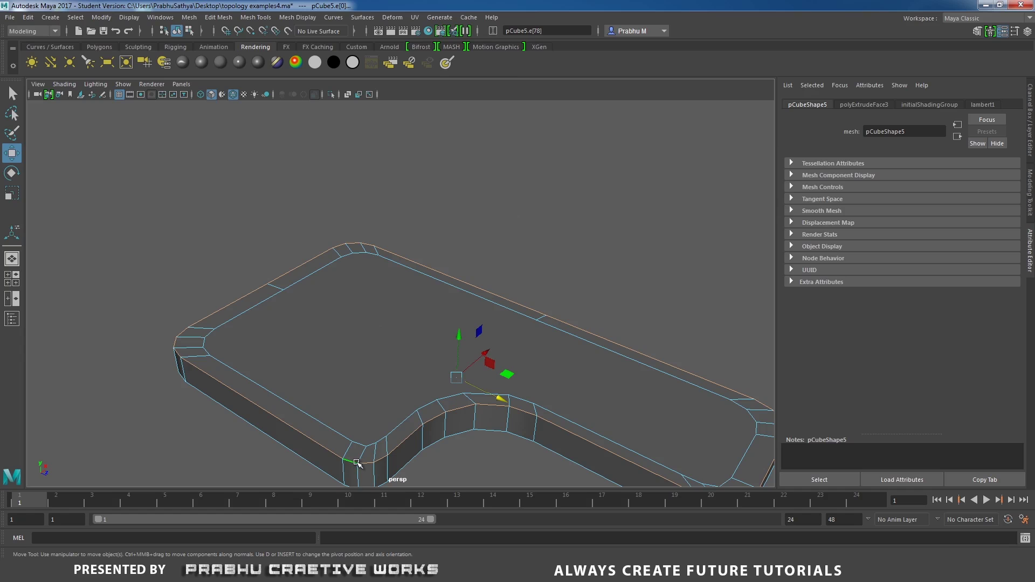
pyautogui.keyDown('alt'); pyautogui.moveTo(340, 357); pyautogui.dragTo(375, 395); pyautogui.keyUp('alt')
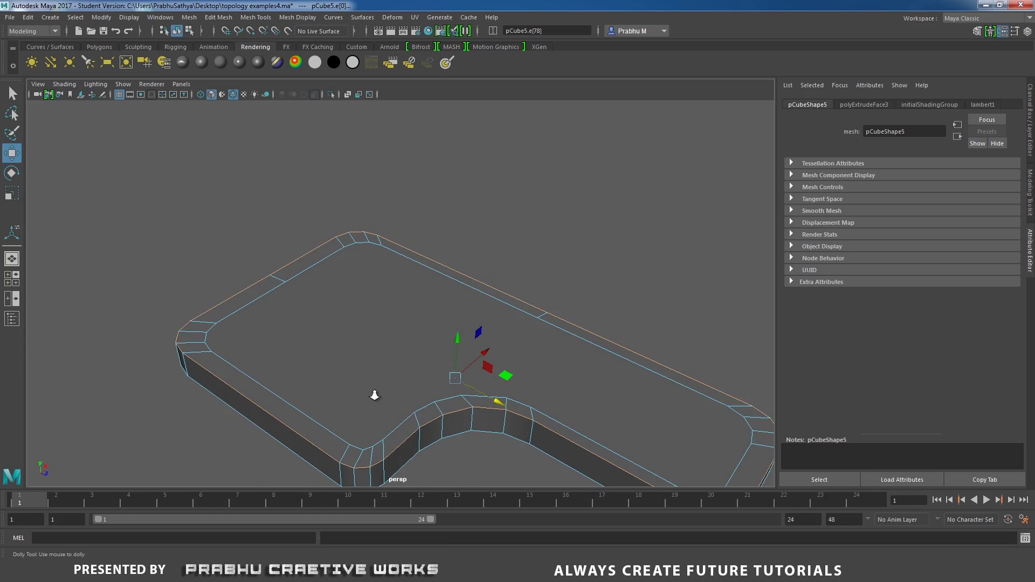
pyautogui.keyDown('alt'); pyautogui.moveTo(375, 395); pyautogui.dragTo(472, 322, button='right'); pyautogui.keyUp('alt')
pyautogui.keyDown('alt'); pyautogui.moveTo(471, 321); pyautogui.dragTo(582, 274, button='middle'); pyautogui.keyUp('alt')
pyautogui.keyDown('alt'); pyautogui.moveTo(425, 307); pyautogui.dragTo(446, 296); pyautogui.keyUp('alt')
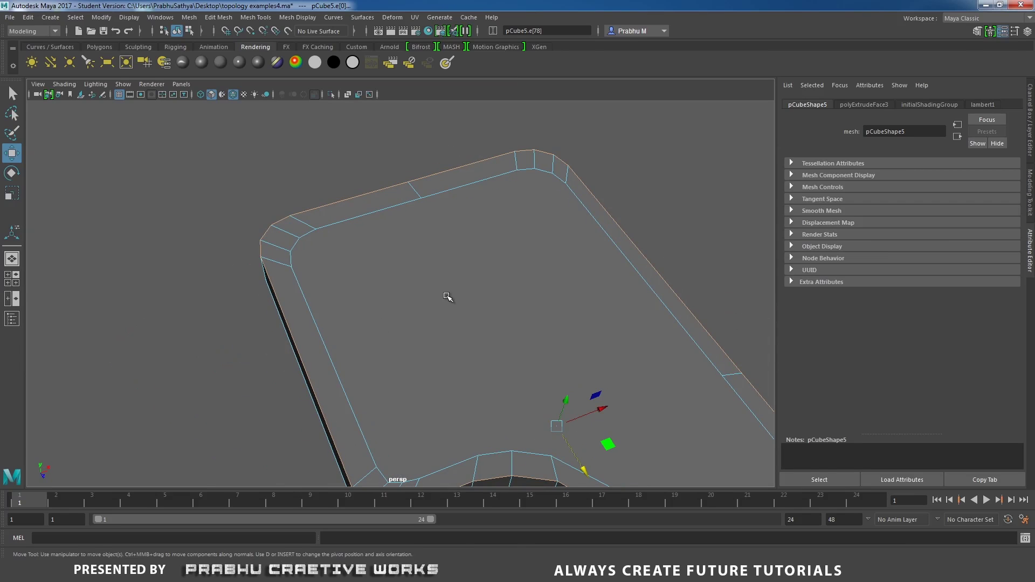
pyautogui.moveTo(471, 254); pyautogui.dragTo(507, 264, button='right')
pyautogui.keyDown('alt'); pyautogui.moveTo(560, 271); pyautogui.dragTo(441, 251); pyautogui.keyUp('alt')
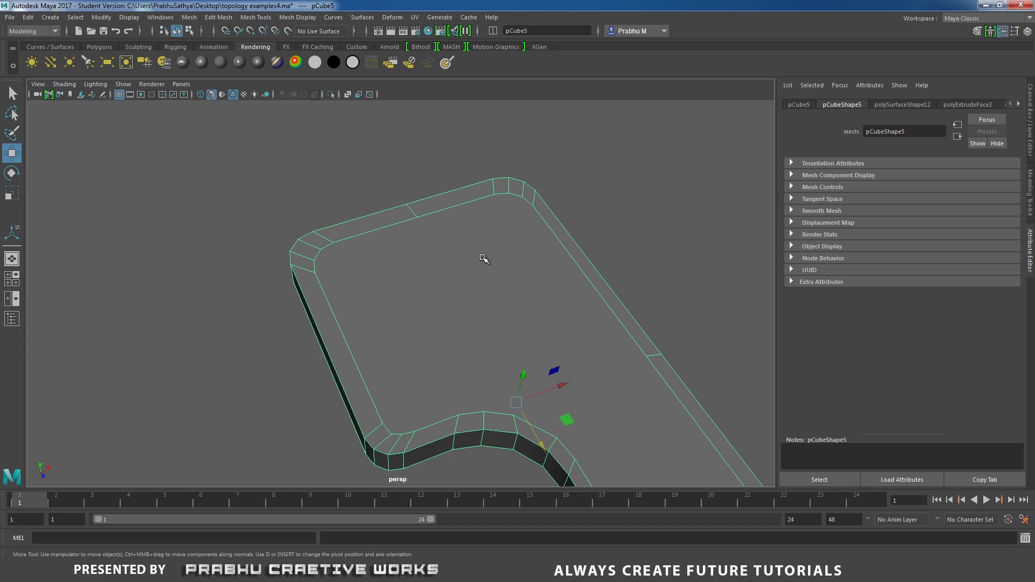
# - Multi-Cut an edge across the slab top from the top rim to the curved inner edge
pyautogui.keyDown('shift'); pyautogui.moveTo(484, 259); pyautogui.dragTo(429, 258, button='right'); pyautogui.keyUp('shift')
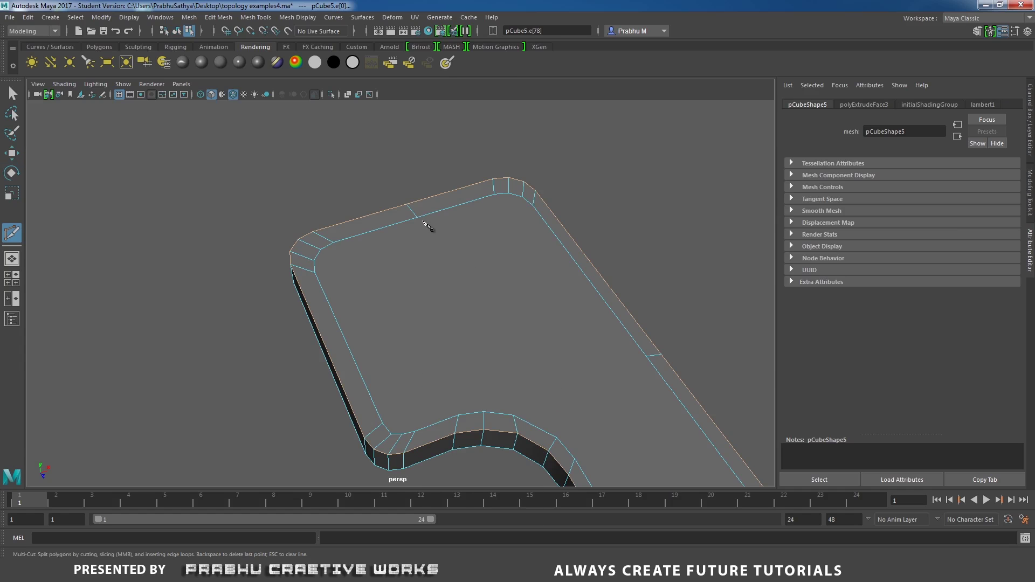
pyautogui.keyDown('alt'); pyautogui.moveTo(420, 227); pyautogui.dragTo(448, 234); pyautogui.keyUp('alt')
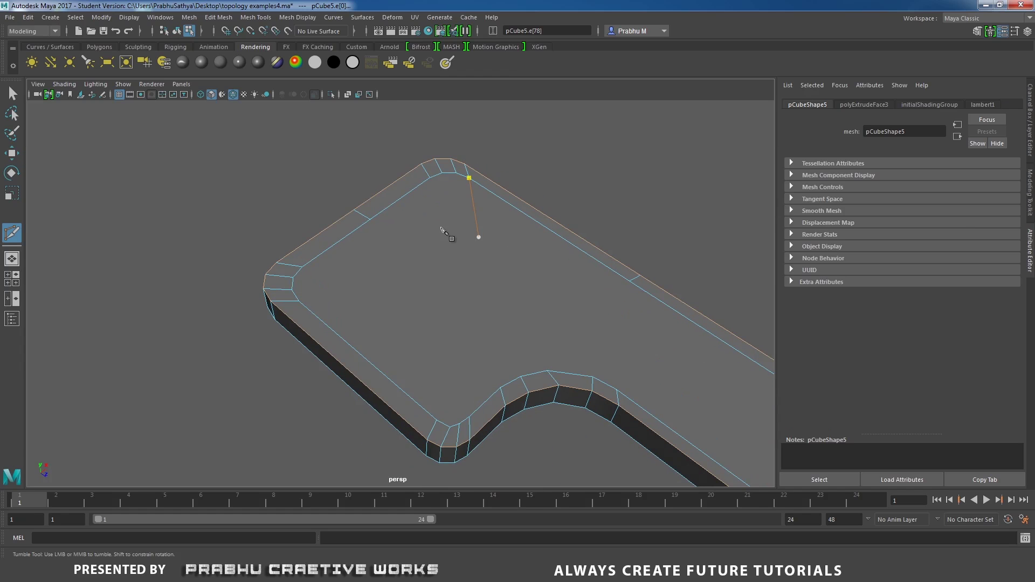
pyautogui.click(371, 220)
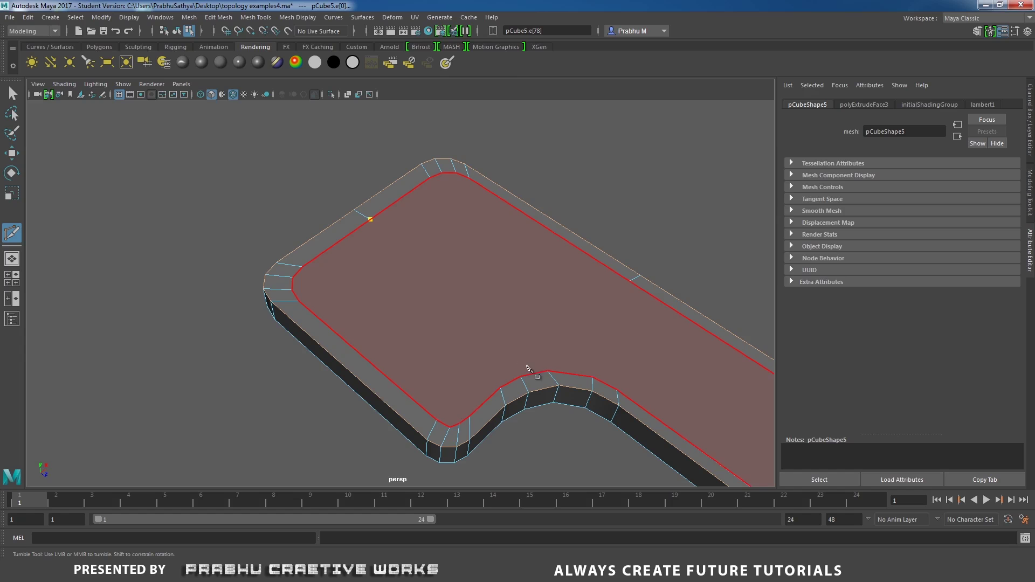
pyautogui.click(547, 371)
pyautogui.rightClick(456, 324)
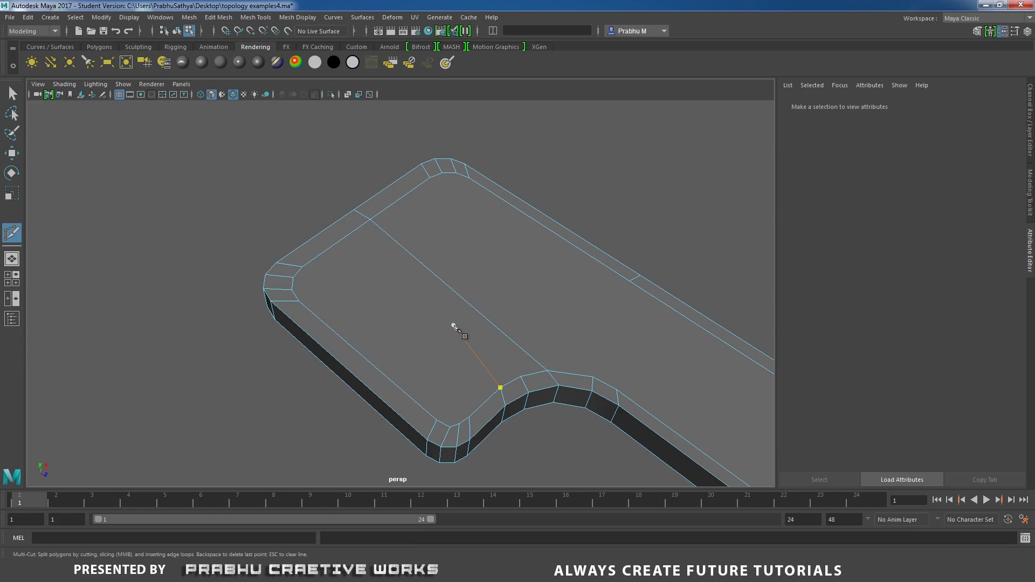
pyautogui.keyDown('alt'); pyautogui.moveTo(455, 324); pyautogui.dragTo(513, 366); pyautogui.keyUp('alt')
# - Cut a new edge from the lower edge across the top and down the outer side face
pyautogui.click(509, 375)
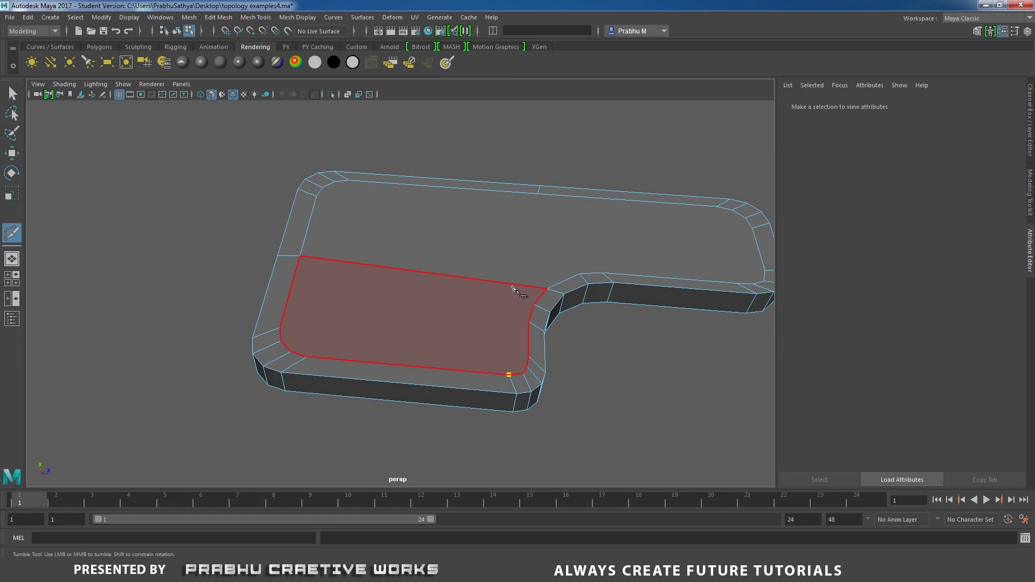
pyautogui.click(509, 192)
pyautogui.keyDown('alt'); pyautogui.moveTo(469, 314); pyautogui.dragTo(294, 312); pyautogui.keyUp('alt')
pyautogui.keyDown('alt'); pyautogui.moveTo(419, 327); pyautogui.dragTo(404, 175, button='middle'); pyautogui.keyUp('alt')
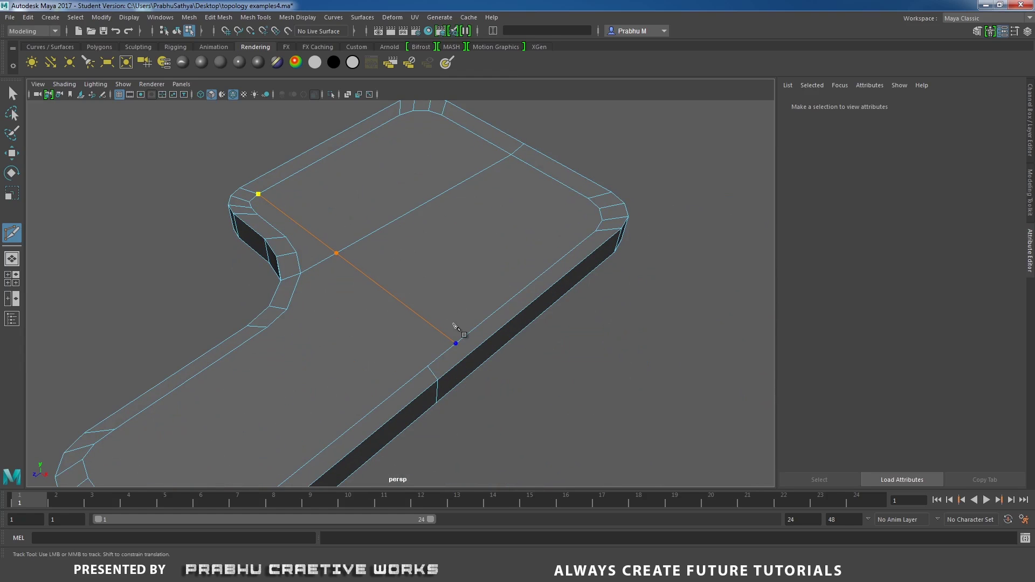
pyautogui.click(471, 357)
pyautogui.keyDown('alt'); pyautogui.moveTo(458, 347); pyautogui.dragTo(418, 407); pyautogui.keyUp('alt')
pyautogui.click(434, 351)
pyautogui.press('Return')
# - Move one vertex of the new cut left along X
pyautogui.press('w')
pyautogui.moveTo(385, 281); pyautogui.dragTo(310, 272, button='right')
pyautogui.click(348, 361)
pyautogui.moveTo(306, 365); pyautogui.dragTo(469, 345)
# - Multi-Cut a new edge from the left edge vertex to the top edge
pyautogui.moveTo(365, 280); pyautogui.dragTo(405, 241, button='right')
pyautogui.moveTo(343, 250)
pyautogui.keyDown('shift'); pyautogui.mouseDown(button='right')
pyautogui.moveTo(341, 235)
pyautogui.moveTo(351, 236)
pyautogui.mouseUp(button='right'); pyautogui.keyUp('shift')
pyautogui.click(310, 276)
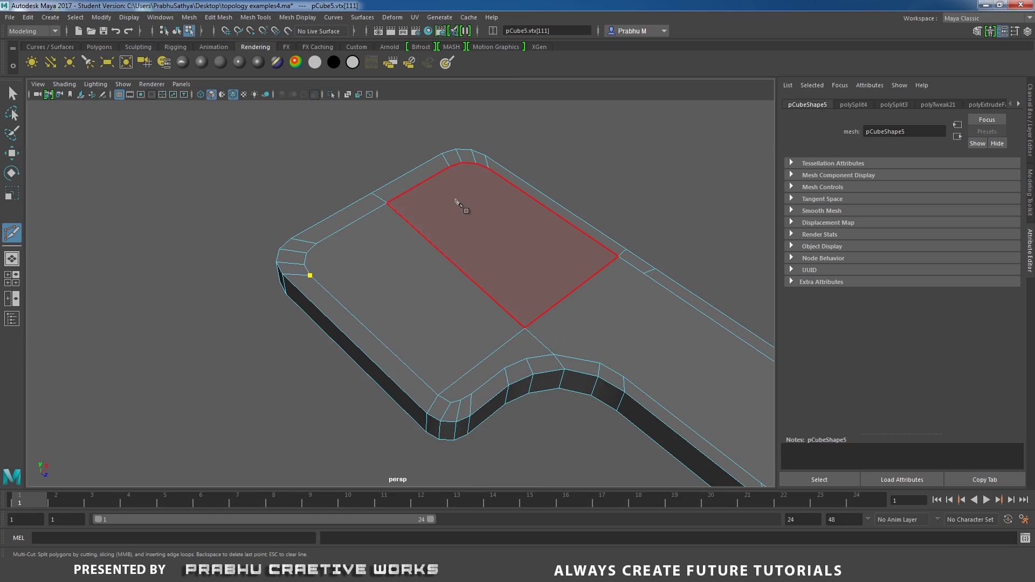
pyautogui.click(488, 169)
pyautogui.press('Return')
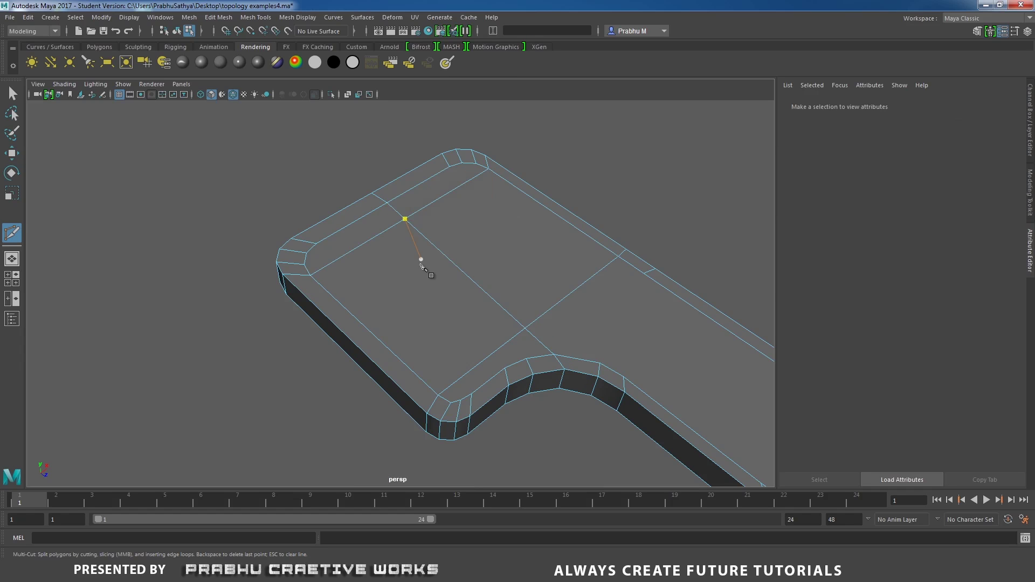
# - Cut further edges linking opposite inset-border rim vertices across the top face
pyautogui.keyDown('alt'); pyautogui.moveTo(419, 260); pyautogui.dragTo(439, 293); pyautogui.keyUp('alt')
pyautogui.click(300, 254)
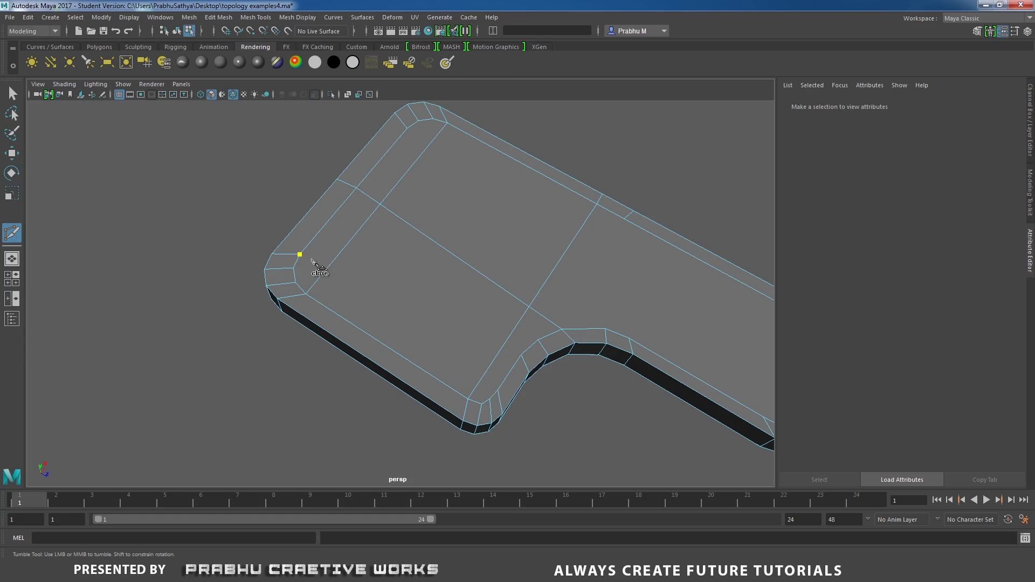
pyautogui.click(497, 390)
pyautogui.press('Return')
pyautogui.keyDown('alt'); pyautogui.moveTo(412, 358); pyautogui.dragTo(433, 327); pyautogui.keyUp('alt')
pyautogui.click(360, 323)
pyautogui.keyDown('alt'); pyautogui.moveTo(368, 260); pyautogui.dragTo(439, 278, button='middle'); pyautogui.keyUp('alt')
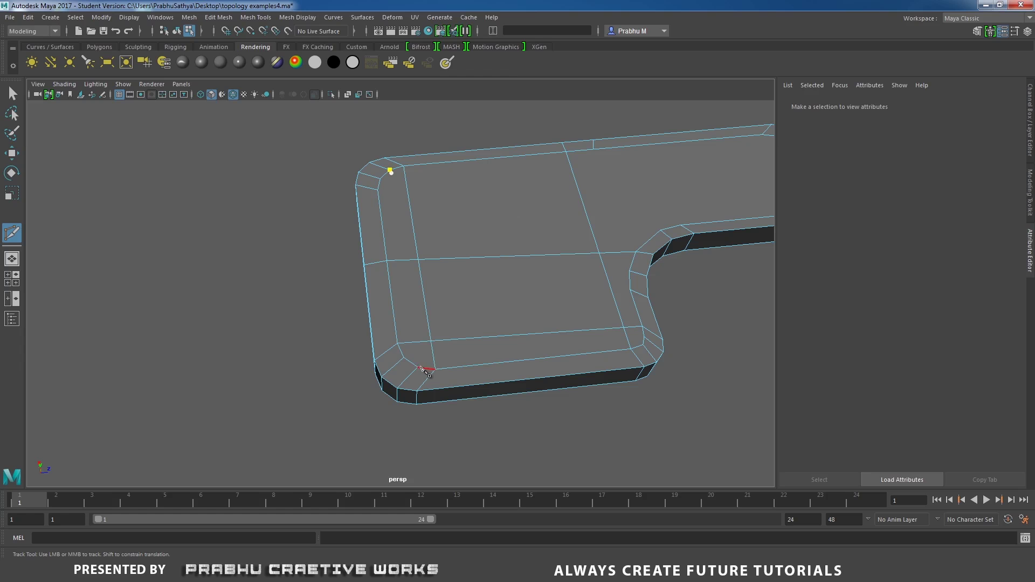
pyautogui.press('Return')
pyautogui.click(387, 261)
pyautogui.keyDown('alt'); pyautogui.moveTo(390, 230); pyautogui.dragTo(408, 290, button='middle'); pyautogui.keyUp('alt')
pyautogui.keyDown('alt'); pyautogui.moveTo(599, 262); pyautogui.dragTo(186, 416, button='middle'); pyautogui.keyUp('alt')
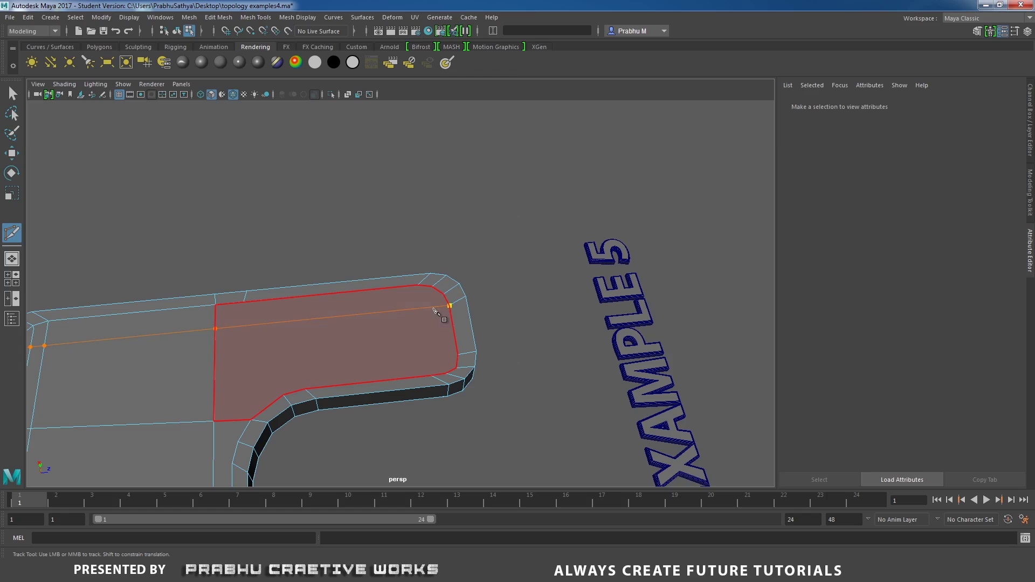
# - Commit the cuts across the slab's top, including a new cut from the corner edge
pyautogui.press('Return')
pyautogui.click(431, 376)
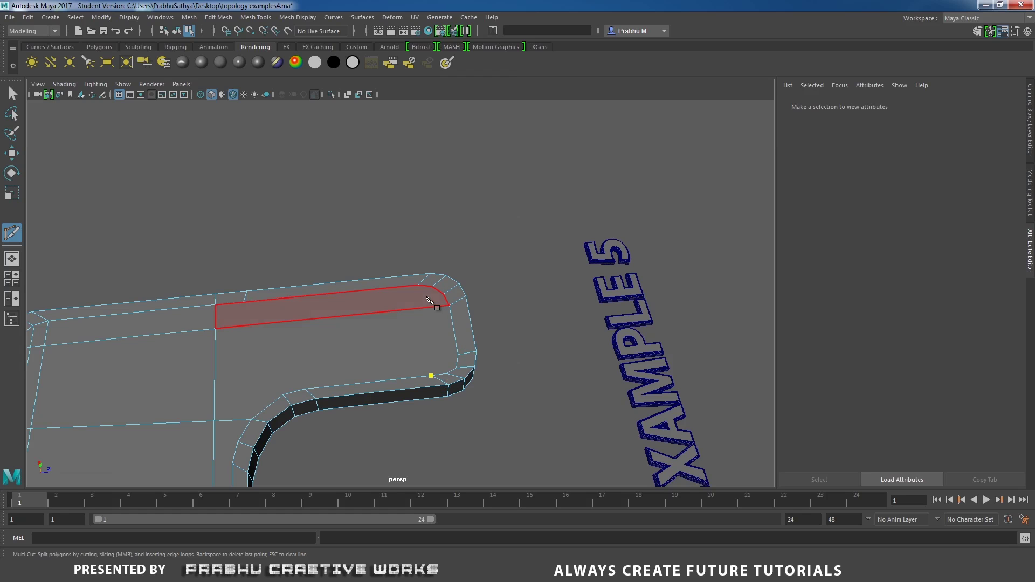
pyautogui.press('Return')
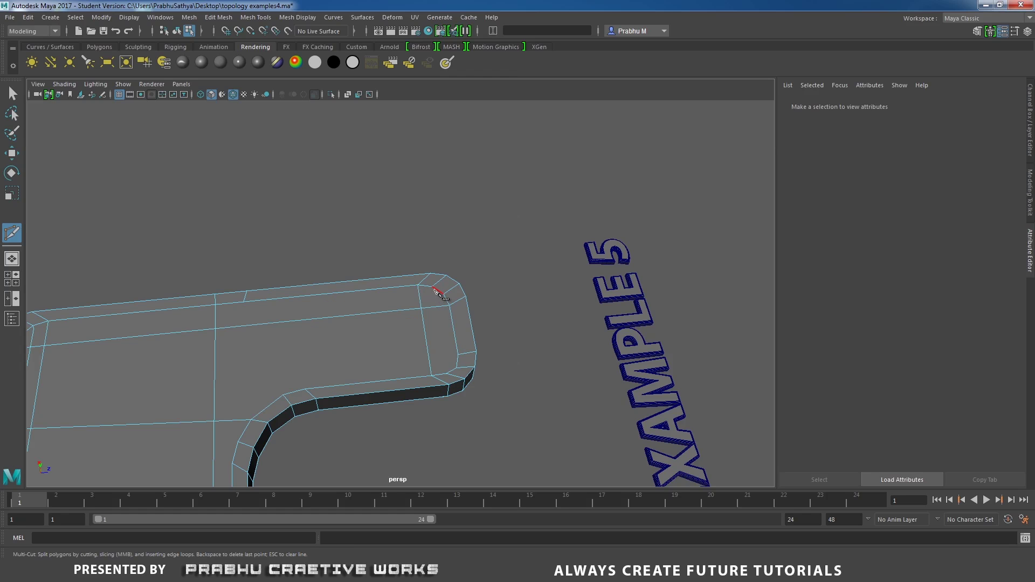
pyautogui.click(433, 290)
pyautogui.rightClick(449, 374)
pyautogui.keyDown('alt'); pyautogui.moveTo(479, 374); pyautogui.dragTo(401, 400); pyautogui.keyUp('alt')
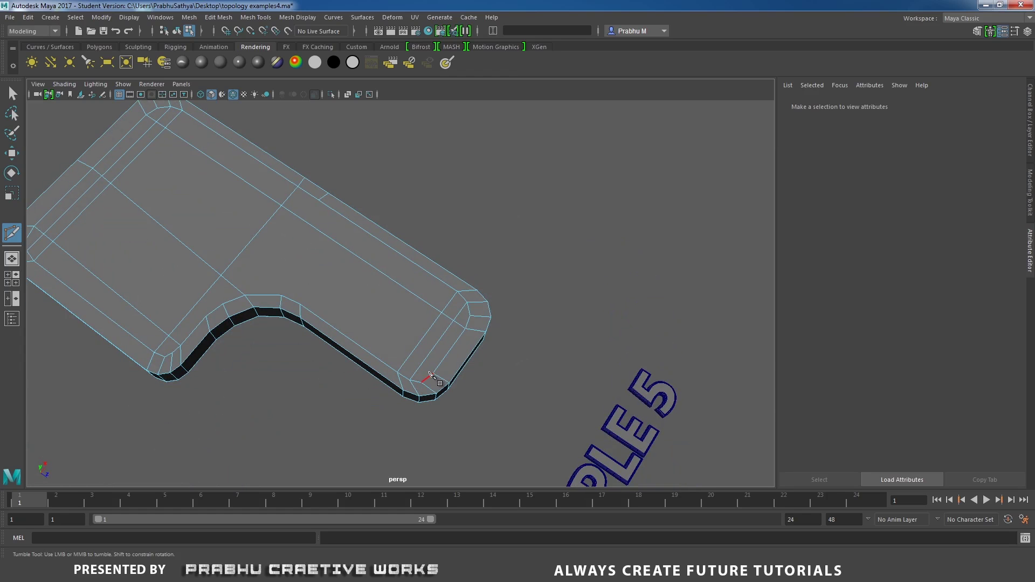
pyautogui.keyDown('alt'); pyautogui.moveTo(318, 305); pyautogui.dragTo(529, 444, button='middle'); pyautogui.keyUp('alt')
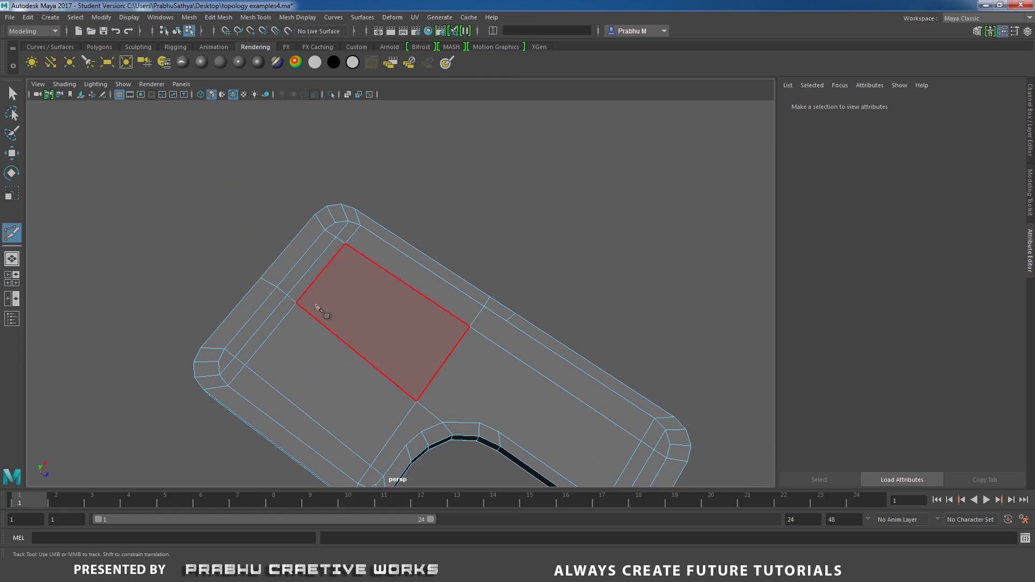
# - Cut from the slab's left edge around toward the underside and commit it
pyautogui.click(278, 258)
pyautogui.keyDown('alt'); pyautogui.moveTo(316, 341); pyautogui.dragTo(484, 299); pyautogui.keyUp('alt')
pyautogui.moveTo(409, 379)
pyautogui.keyDown('alt'); pyautogui.mouseDown()
pyautogui.moveTo(426, 324)
pyautogui.moveTo(444, 323)
pyautogui.mouseUp(); pyautogui.keyUp('alt')
pyautogui.keyDown('alt'); pyautogui.moveTo(444, 323); pyautogui.dragTo(446, 311, button='middle'); pyautogui.keyUp('alt')
pyautogui.keyDown('alt'); pyautogui.moveTo(447, 313); pyautogui.dragTo(410, 291); pyautogui.keyUp('alt')
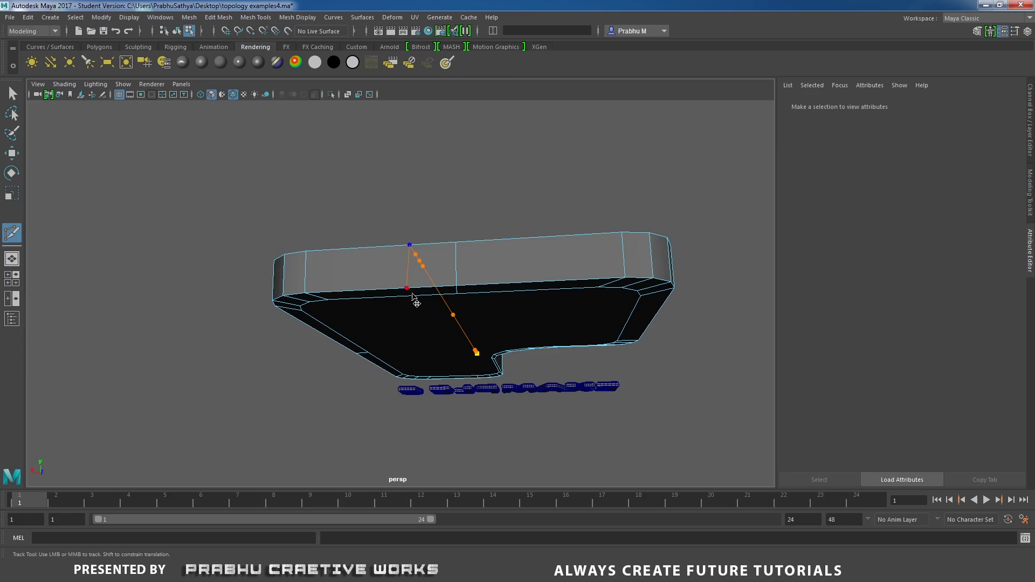
pyautogui.press('Return')
pyautogui.keyDown('alt'); pyautogui.moveTo(415, 296); pyautogui.dragTo(375, 361); pyautogui.keyUp('alt')
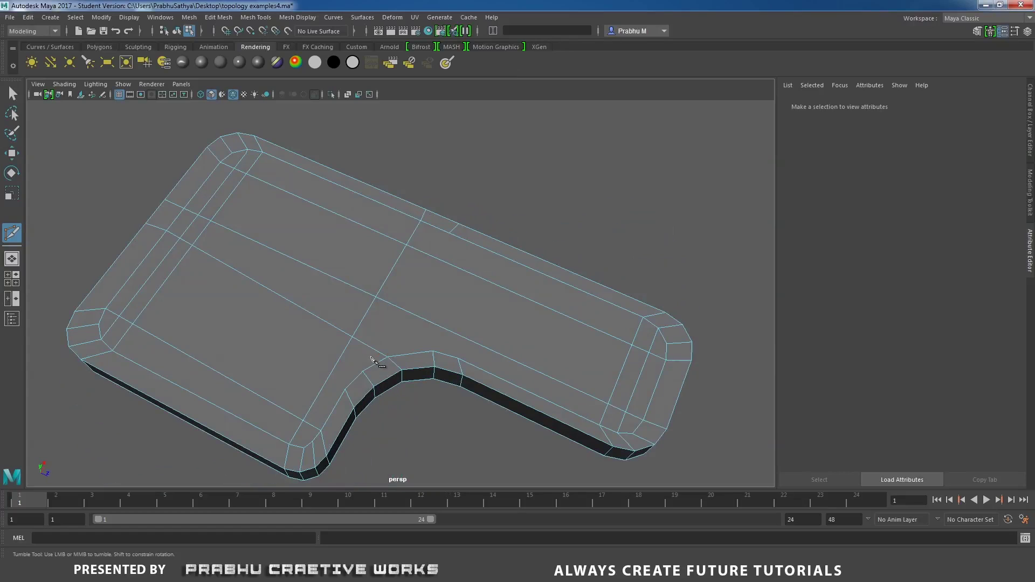
# - Cut down the side wall to the bottom edge, placing a point 63.55% along it
pyautogui.click(363, 372)
pyautogui.keyDown('alt'); pyautogui.moveTo(147, 308); pyautogui.dragTo(318, 319); pyautogui.keyUp('alt')
pyautogui.keyDown('alt'); pyautogui.moveTo(336, 341); pyautogui.dragTo(420, 240, button='middle'); pyautogui.keyUp('alt')
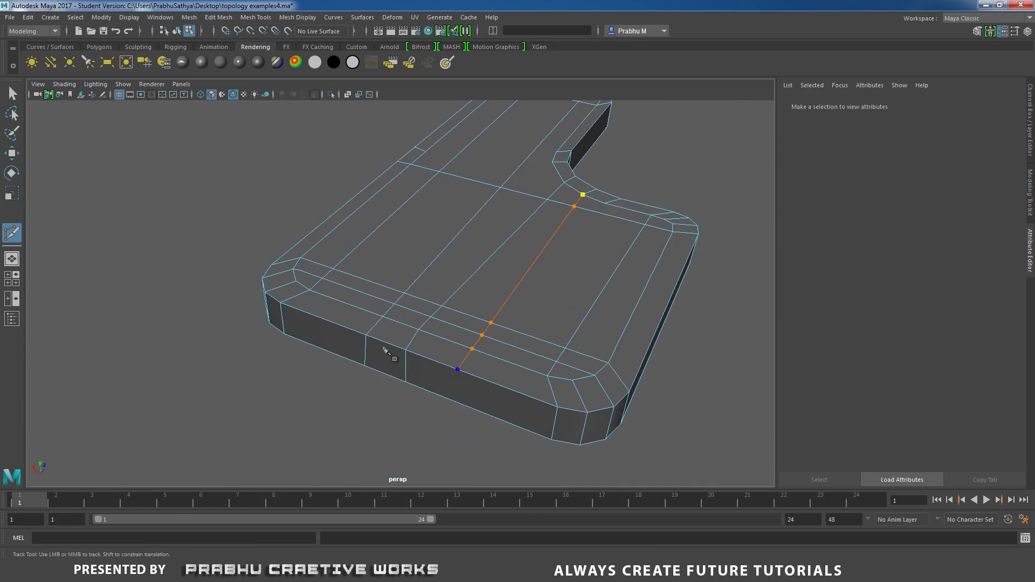
pyautogui.click(447, 398)
pyautogui.click(456, 402)
pyautogui.rightClick(455, 403)
# - Add another cut running along the slab's bottom edge
pyautogui.keyDown('alt'); pyautogui.moveTo(510, 396); pyautogui.dragTo(430, 412); pyautogui.keyUp('alt')
pyautogui.keyDown('alt'); pyautogui.moveTo(451, 435); pyautogui.dragTo(532, 423); pyautogui.keyUp('alt')
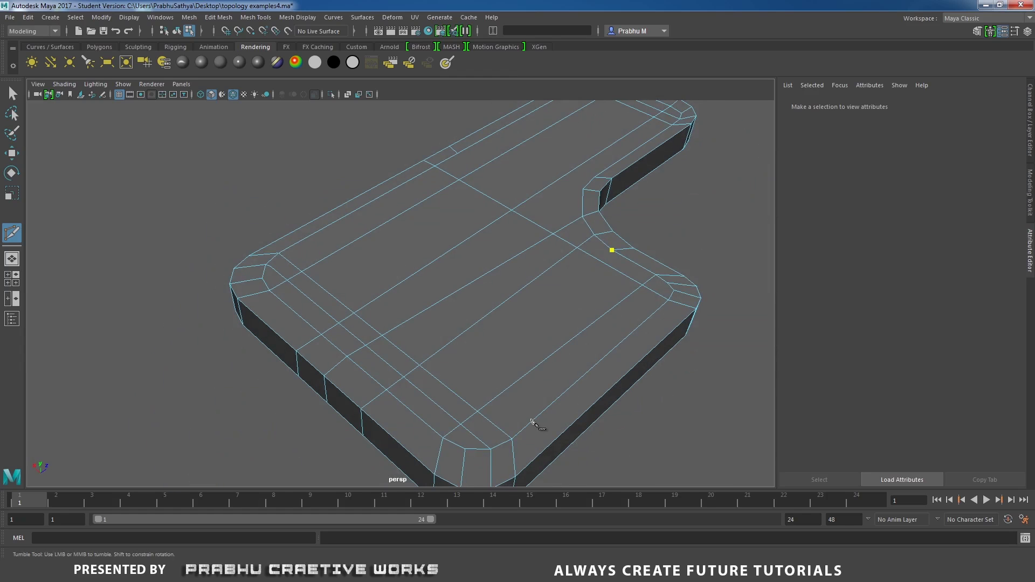
pyautogui.click(393, 438)
pyautogui.keyDown('alt'); pyautogui.moveTo(392, 438); pyautogui.dragTo(286, 395); pyautogui.keyUp('alt')
pyautogui.click(537, 333)
pyautogui.rightClick(536, 333)
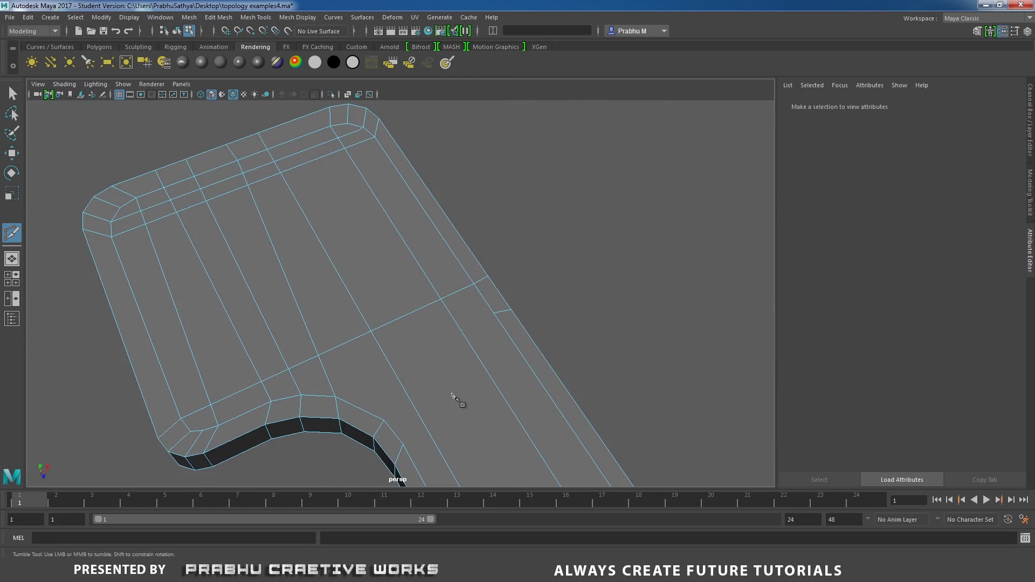
# - Cut from the slab's top edge to the bottom edge, then start a long-edge cut to the notch vertex
pyautogui.keyDown('alt'); pyautogui.moveTo(452, 394); pyautogui.dragTo(363, 346, button='right'); pyautogui.keyUp('alt')
pyautogui.keyDown('alt'); pyautogui.moveTo(362, 351); pyautogui.dragTo(378, 297, button='middle'); pyautogui.keyUp('alt')
pyautogui.keyDown('alt'); pyautogui.moveTo(395, 354); pyautogui.dragTo(394, 317); pyautogui.keyUp('alt')
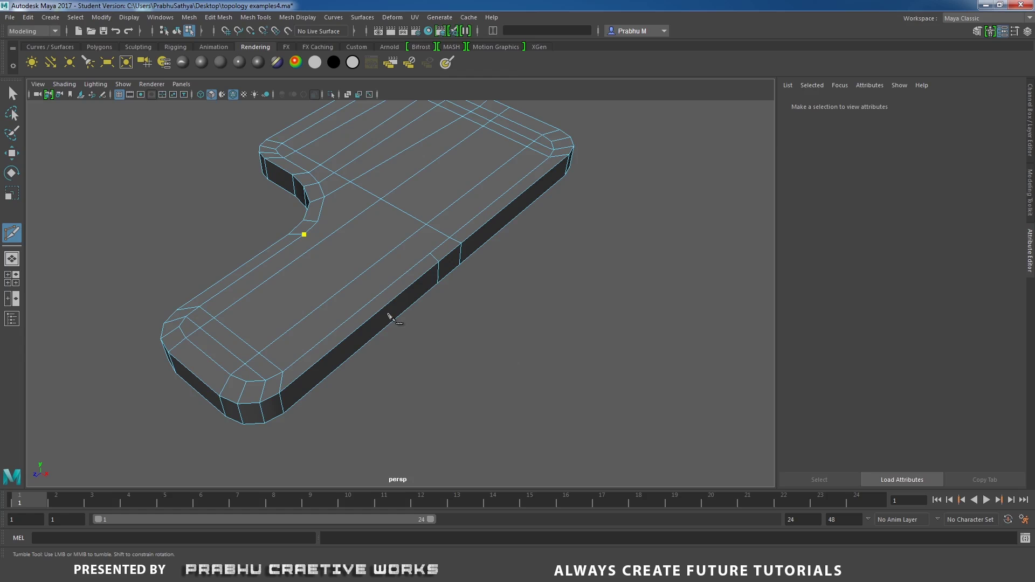
pyautogui.click(404, 292)
pyautogui.click(406, 311)
pyautogui.rightClick(414, 321)
pyautogui.moveTo(422, 330)
pyautogui.keyDown('alt'); pyautogui.mouseDown()
pyautogui.moveTo(405, 374)
pyautogui.moveTo(408, 342)
pyautogui.mouseUp(); pyautogui.keyUp('alt')
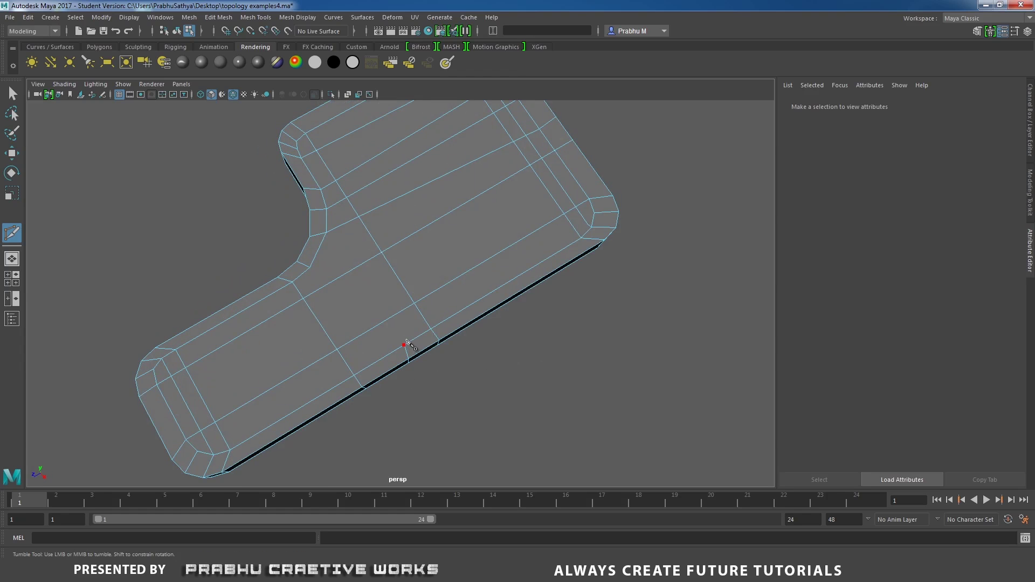
pyautogui.click(405, 345)
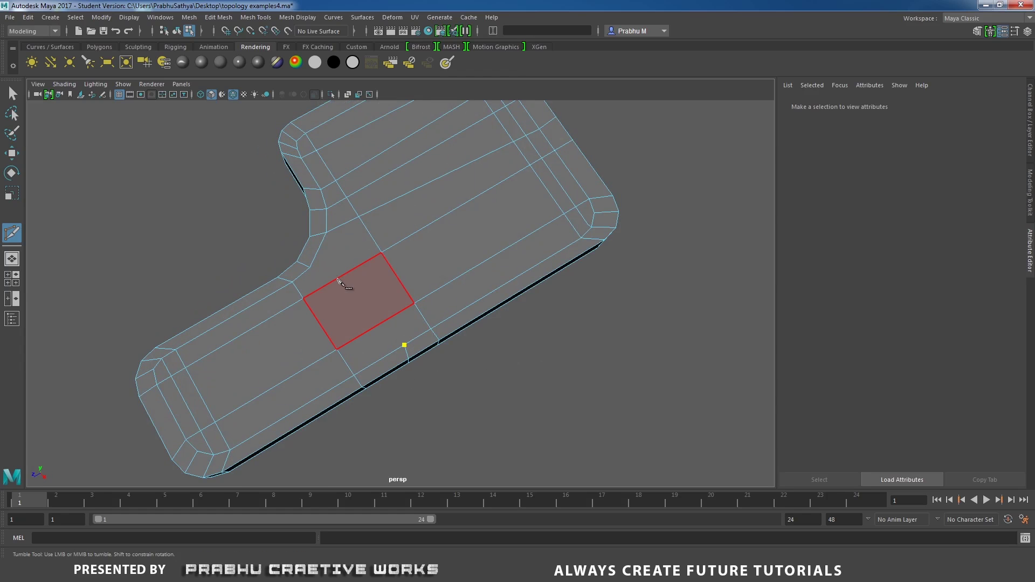
pyautogui.rightClick(326, 246)
pyautogui.click(311, 268)
# - Cut from the notch's corner vertex to the slab's outer long edge and commit it
pyautogui.keyDown('alt'); pyautogui.moveTo(342, 331); pyautogui.dragTo(342, 261); pyautogui.keyUp('alt')
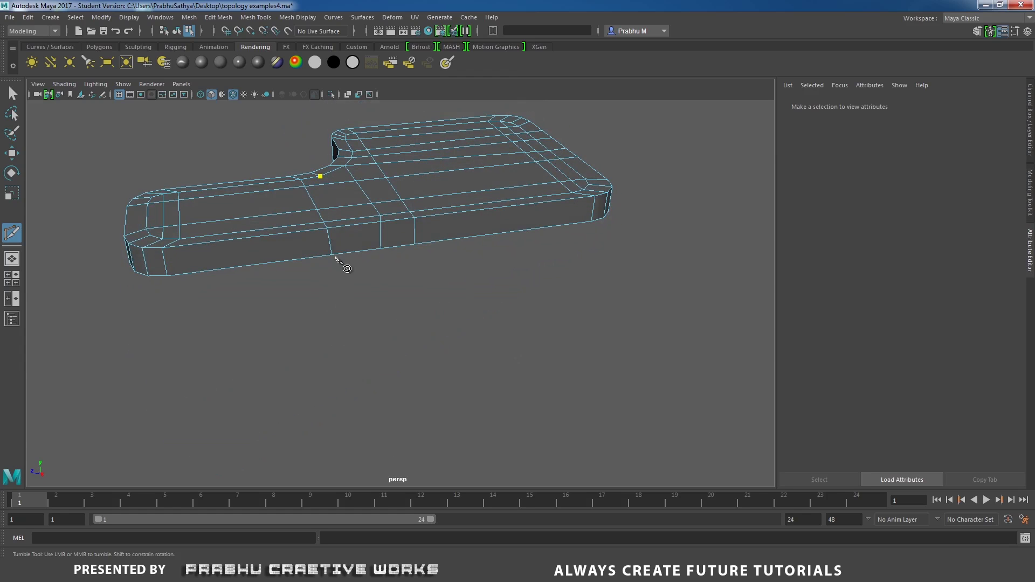
pyautogui.click(352, 225)
pyautogui.keyDown('alt'); pyautogui.moveTo(363, 259); pyautogui.dragTo(441, 345); pyautogui.keyUp('alt')
pyautogui.keyDown('alt'); pyautogui.moveTo(441, 345); pyautogui.dragTo(441, 355, button='middle'); pyautogui.keyUp('alt')
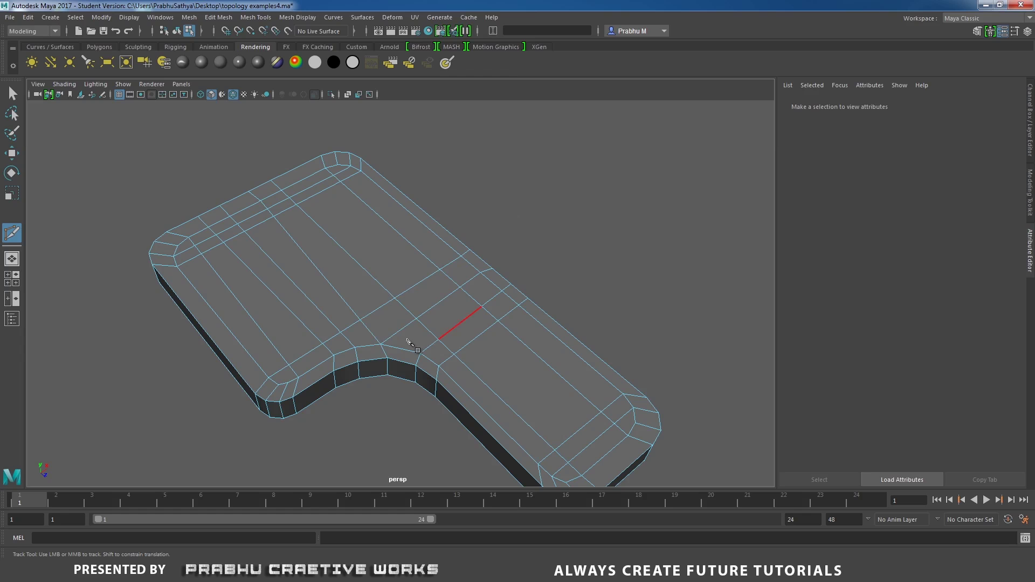
pyautogui.keyDown('alt'); pyautogui.moveTo(358, 351); pyautogui.dragTo(398, 357, button='right'); pyautogui.keyUp('alt')
pyautogui.keyDown('alt'); pyautogui.moveTo(398, 358); pyautogui.dragTo(401, 359, button='middle'); pyautogui.keyUp('alt')
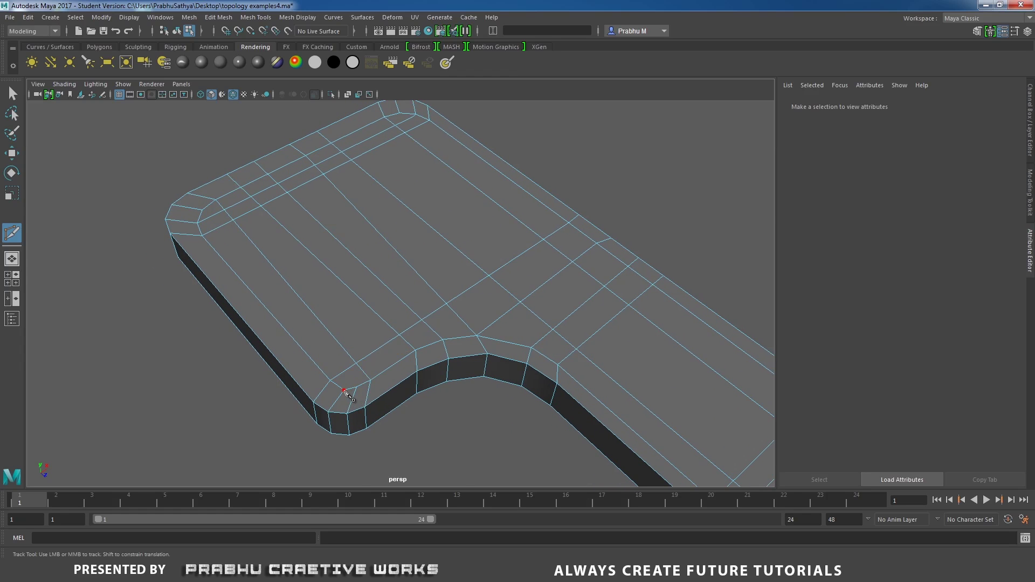
pyautogui.click(344, 390)
pyautogui.click(595, 230)
pyautogui.keyDown('alt'); pyautogui.moveTo(550, 293); pyautogui.dragTo(425, 283); pyautogui.keyUp('alt')
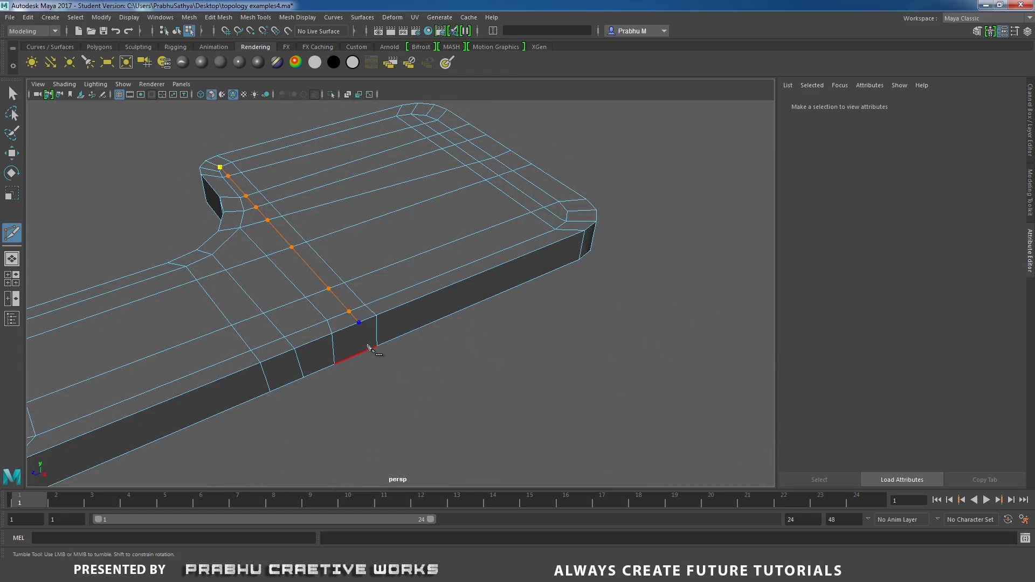
pyautogui.press('Return')
# - Zoom in on the rounded corner and undo a stray cut point there
pyautogui.keyDown('alt'); pyautogui.moveTo(342, 370); pyautogui.dragTo(485, 370); pyautogui.keyUp('alt')
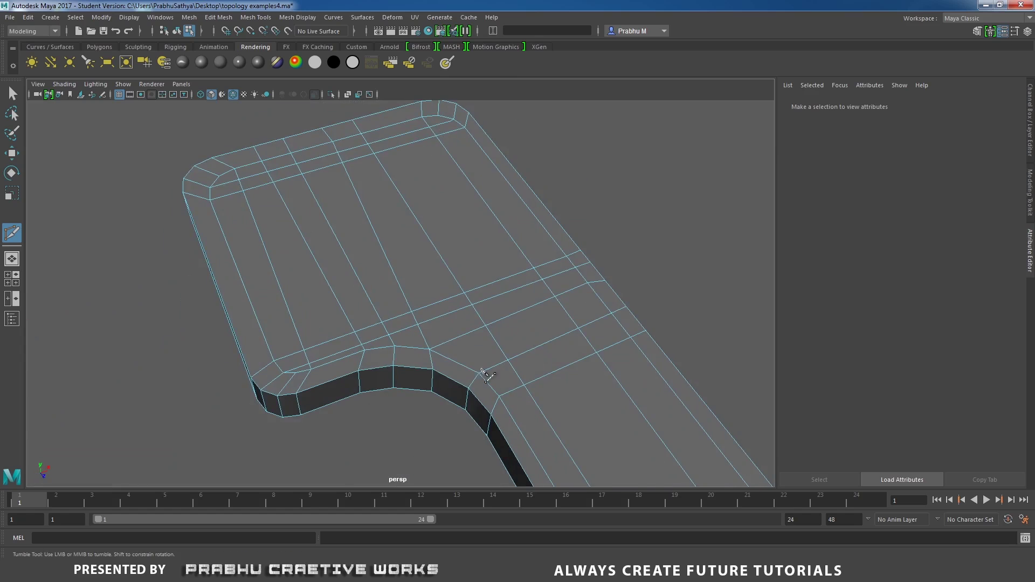
pyautogui.keyDown('alt'); pyautogui.moveTo(485, 370); pyautogui.dragTo(462, 421, button='right'); pyautogui.keyUp('alt')
pyautogui.keyDown('alt'); pyautogui.moveTo(462, 421); pyautogui.dragTo(506, 360, button='middle'); pyautogui.keyUp('alt')
pyautogui.keyDown('alt'); pyautogui.moveTo(507, 360); pyautogui.dragTo(539, 448, button='right'); pyautogui.keyUp('alt')
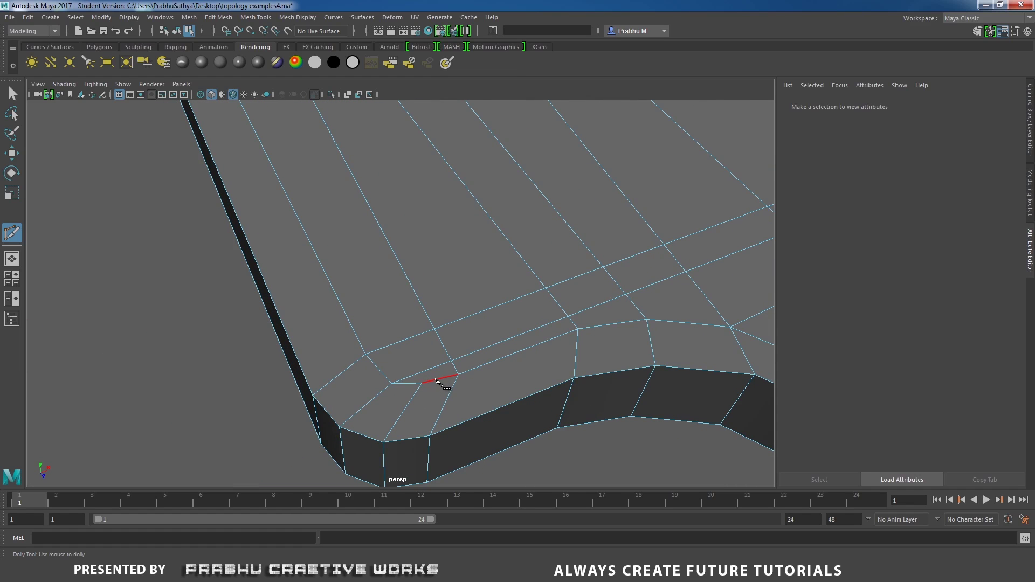
pyautogui.keyDown('alt'); pyautogui.moveTo(458, 375); pyautogui.dragTo(397, 363); pyautogui.keyUp('alt')
pyautogui.click(223, 271)
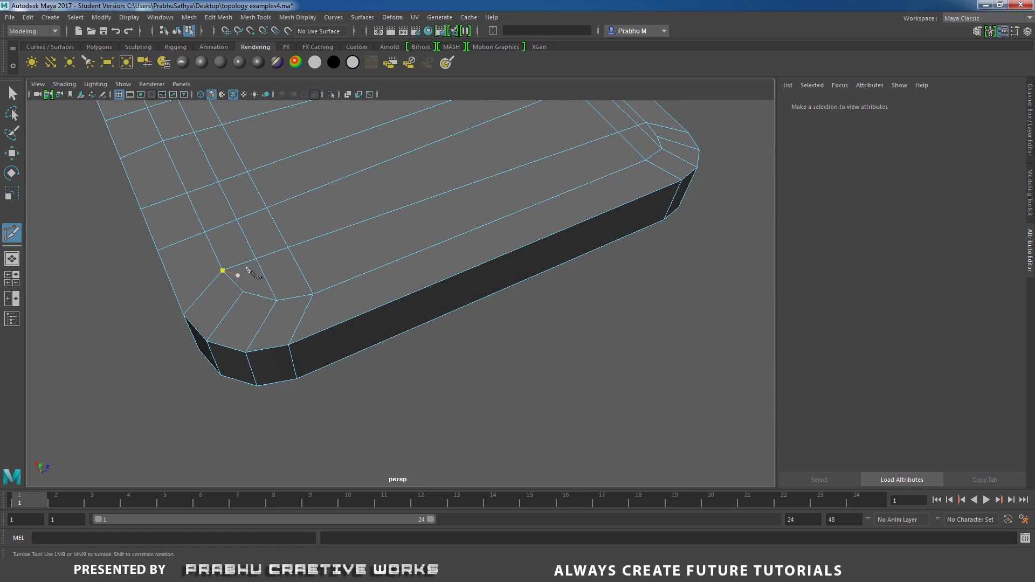
pyautogui.hotkey('ctrl', 'z')
# - Pull the view back to see the whole slab from a low side angle
pyautogui.keyDown('alt'); pyautogui.moveTo(280, 253); pyautogui.dragTo(349, 355, button='middle'); pyautogui.keyUp('alt')
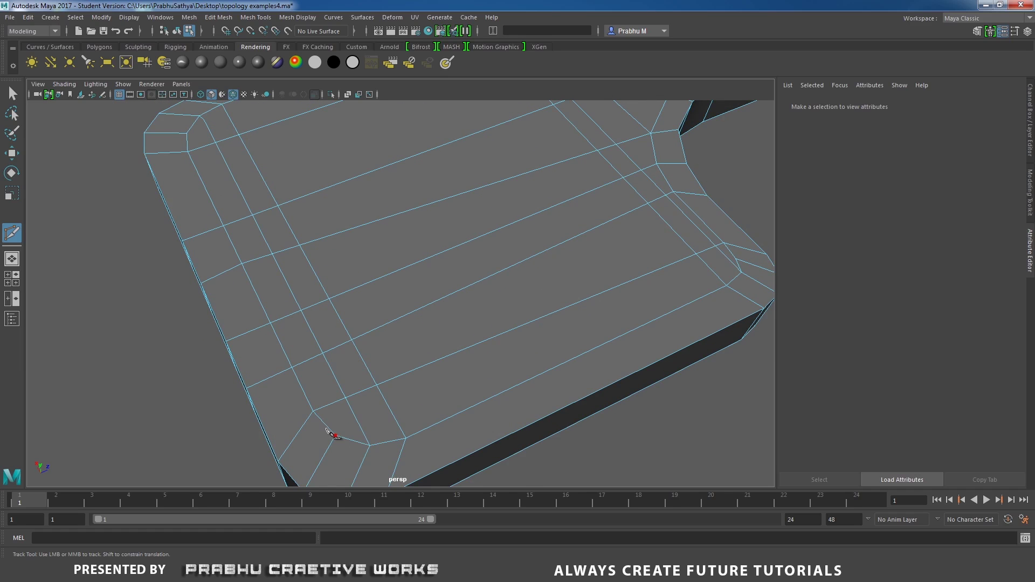
pyautogui.keyDown('alt'); pyautogui.moveTo(450, 439); pyautogui.dragTo(423, 425, button='right'); pyautogui.keyUp('alt')
pyautogui.keyDown('alt'); pyautogui.moveTo(426, 425); pyautogui.dragTo(321, 415); pyautogui.keyUp('alt')
pyautogui.keyDown('alt'); pyautogui.moveTo(322, 416); pyautogui.dragTo(390, 410, button='middle'); pyautogui.keyUp('alt')
pyautogui.keyDown('alt'); pyautogui.moveTo(417, 406); pyautogui.dragTo(389, 390); pyautogui.keyUp('alt')
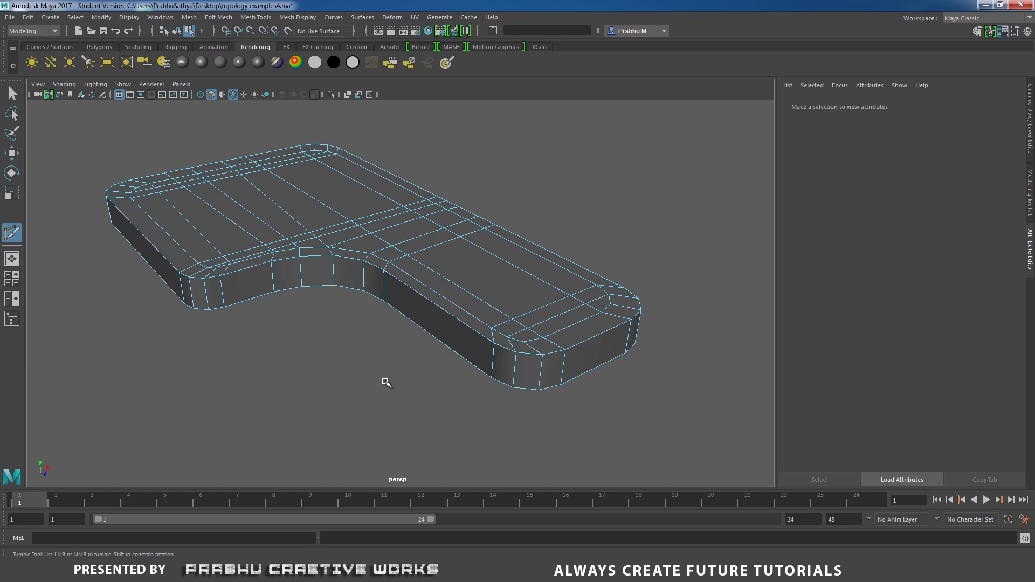
# - Insert a single edge loop (Multiple edge loops, 1) around the slab's side walls
pyautogui.press('w')
pyautogui.moveTo(451, 260); pyautogui.dragTo(502, 237, button='right')
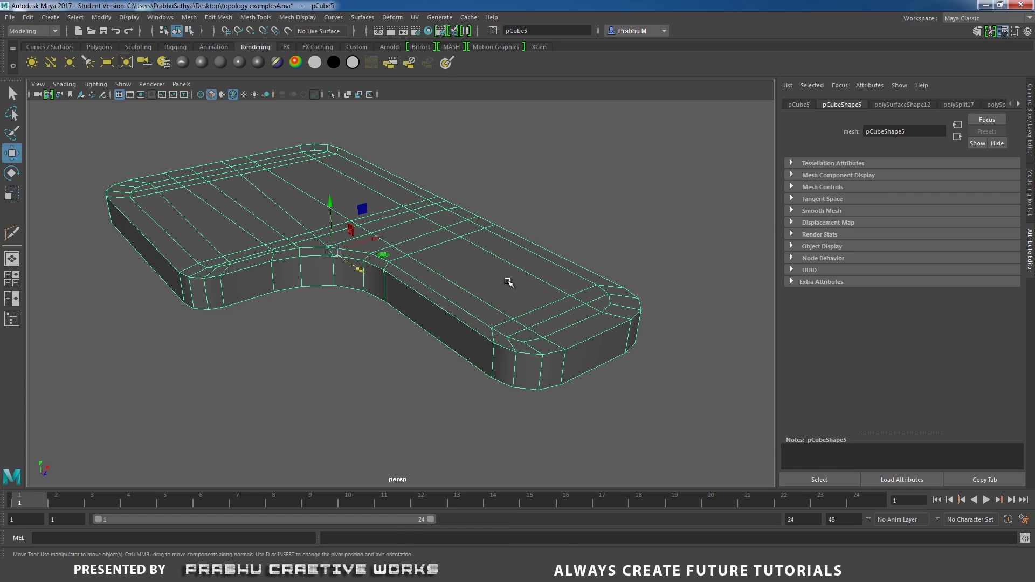
pyautogui.moveTo(509, 283); pyautogui.dragTo(478, 302, button='right')
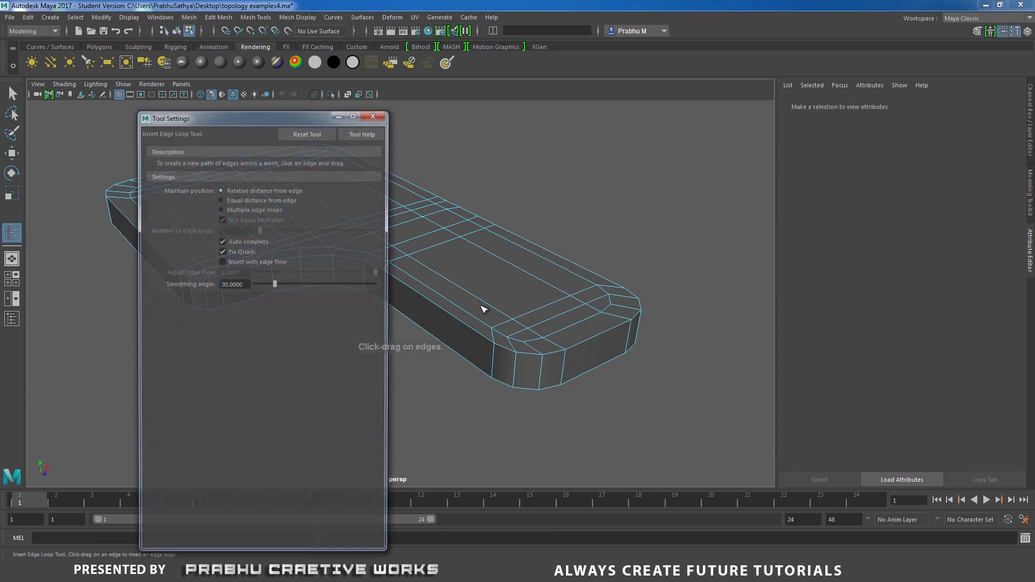
pyautogui.click(239, 208)
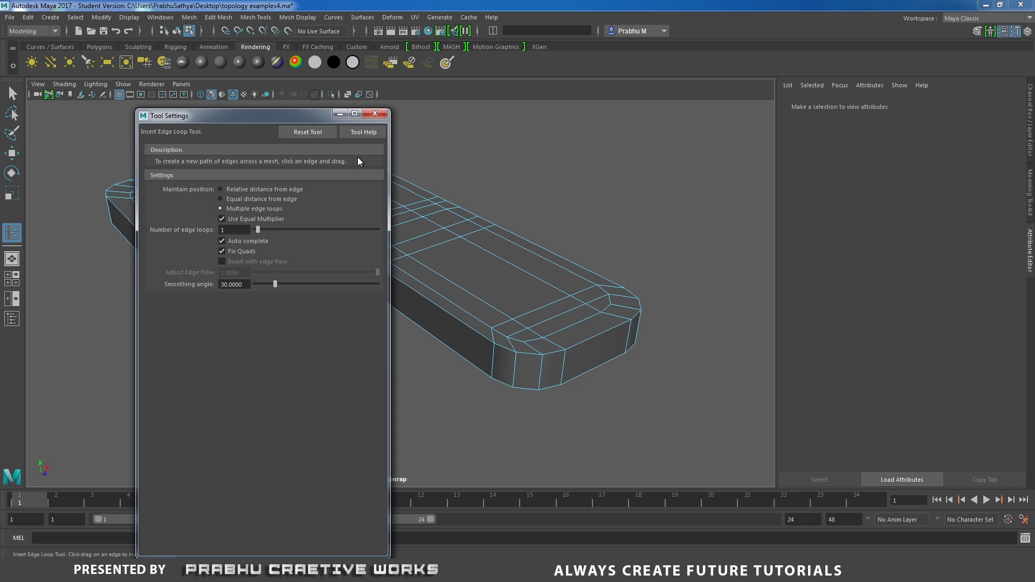
pyautogui.click(376, 114)
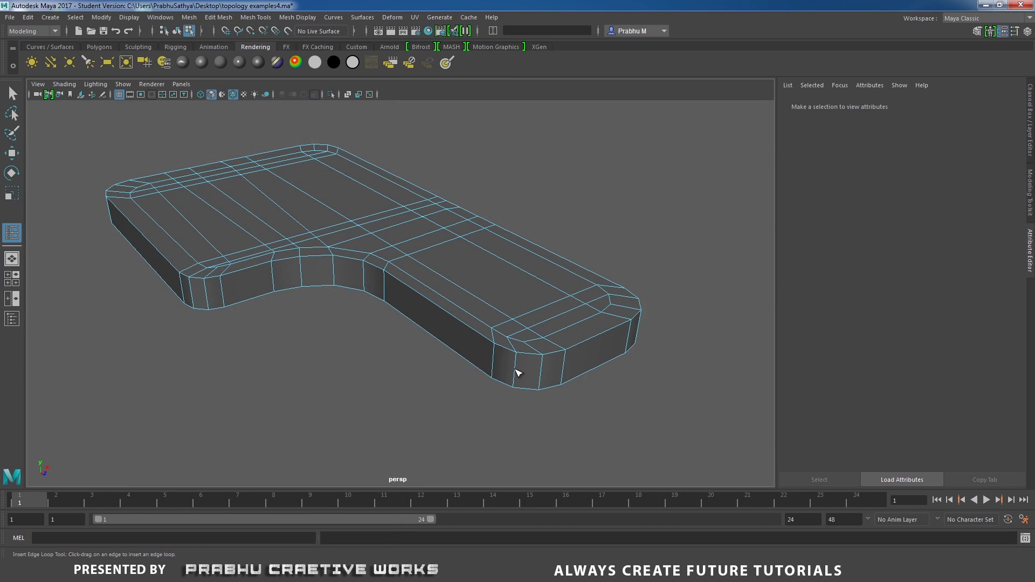
pyautogui.click(515, 372)
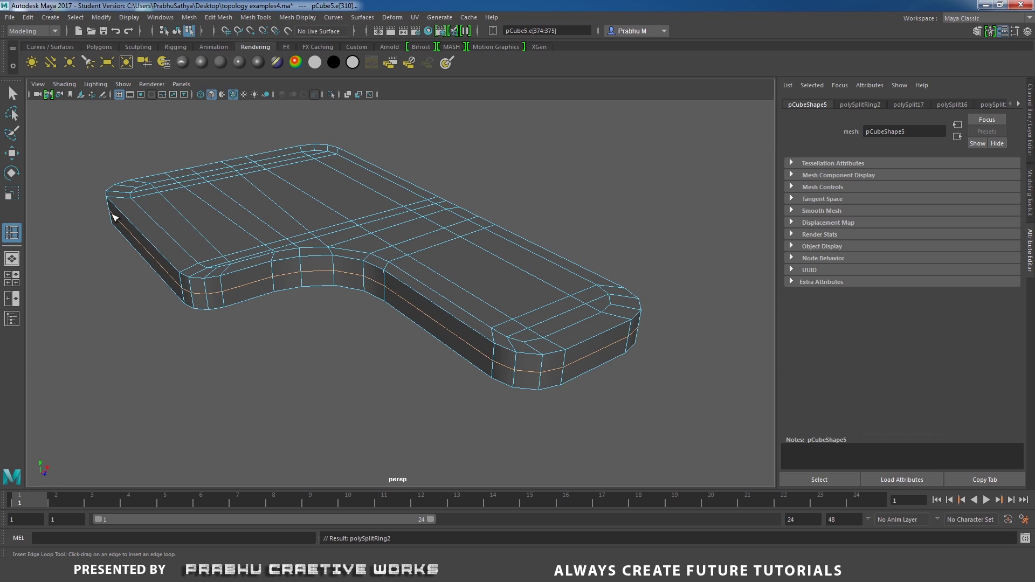
# - Return to Object Mode, switch to Front view and frame the slab
pyautogui.moveTo(272, 281)
pyautogui.keyDown('alt'); pyautogui.mouseDown()
pyautogui.moveTo(261, 261)
pyautogui.moveTo(271, 268)
pyautogui.mouseUp(); pyautogui.keyUp('alt')
pyautogui.press('w')
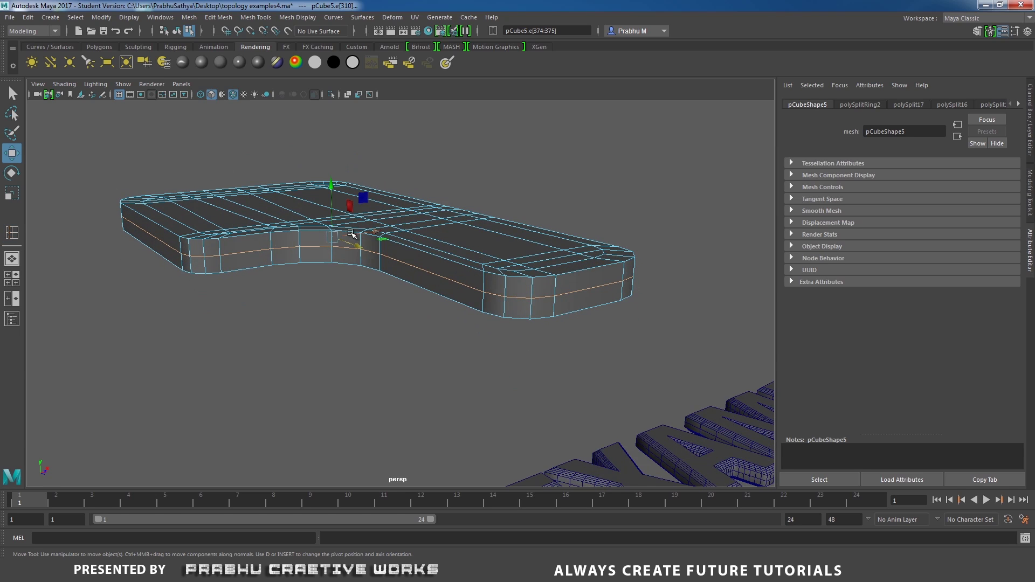
pyautogui.rightClick(361, 235)
pyautogui.moveTo(361, 235); pyautogui.dragTo(403, 218, button='right')
pyautogui.press('space')
pyautogui.moveTo(473, 277); pyautogui.dragTo(474, 302)
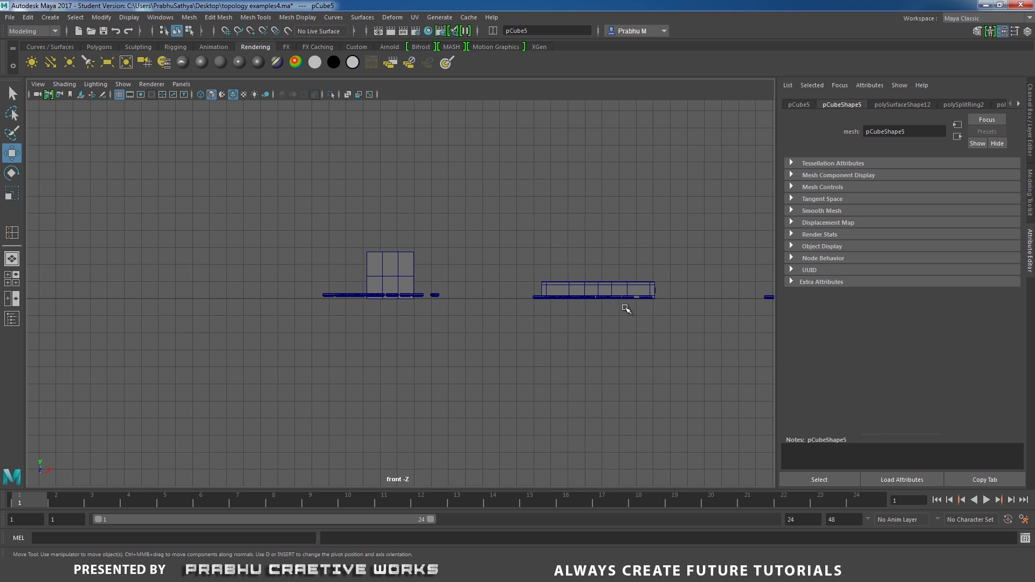
pyautogui.press('f')
pyautogui.scroll(-5, 573, 250)
# - In front view, select and delete the faces of the slab's lower half
pyautogui.rightClick(576, 240)
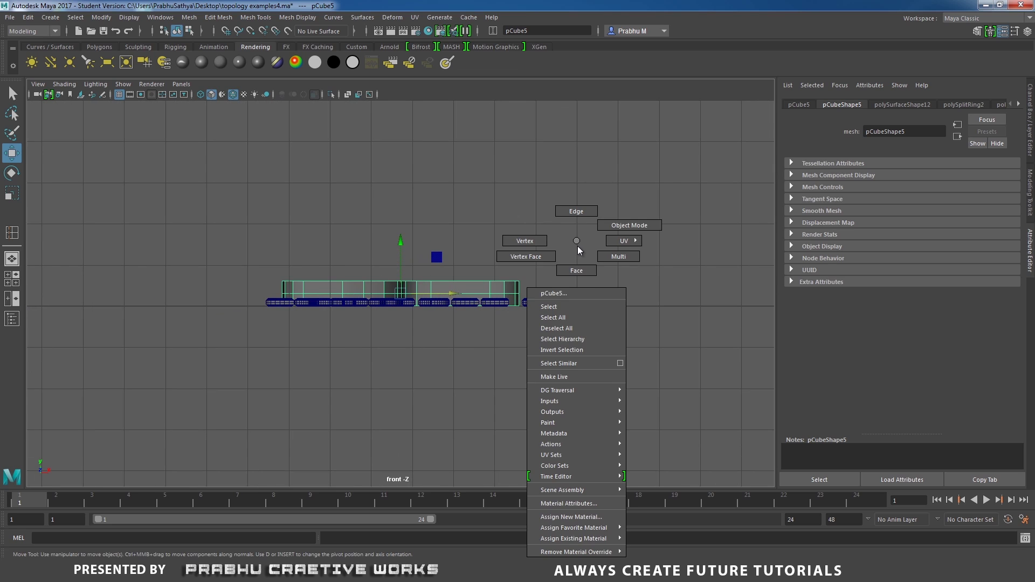
pyautogui.moveTo(578, 246); pyautogui.dragTo(577, 270, button='right')
pyautogui.moveTo(279, 304); pyautogui.dragTo(590, 357)
pyautogui.click(589, 356)
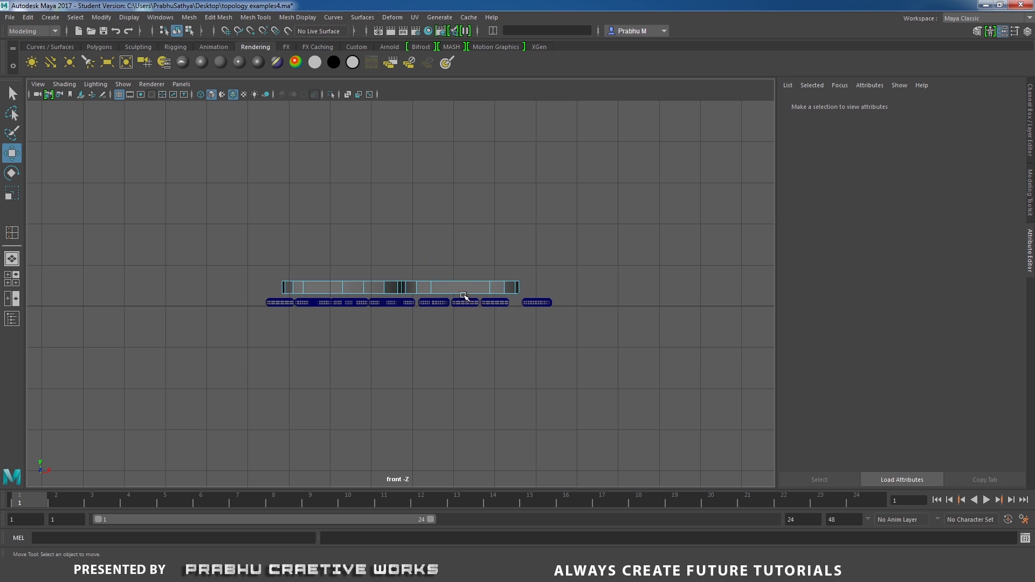
pyautogui.moveTo(466, 273); pyautogui.dragTo(519, 248, button='right')
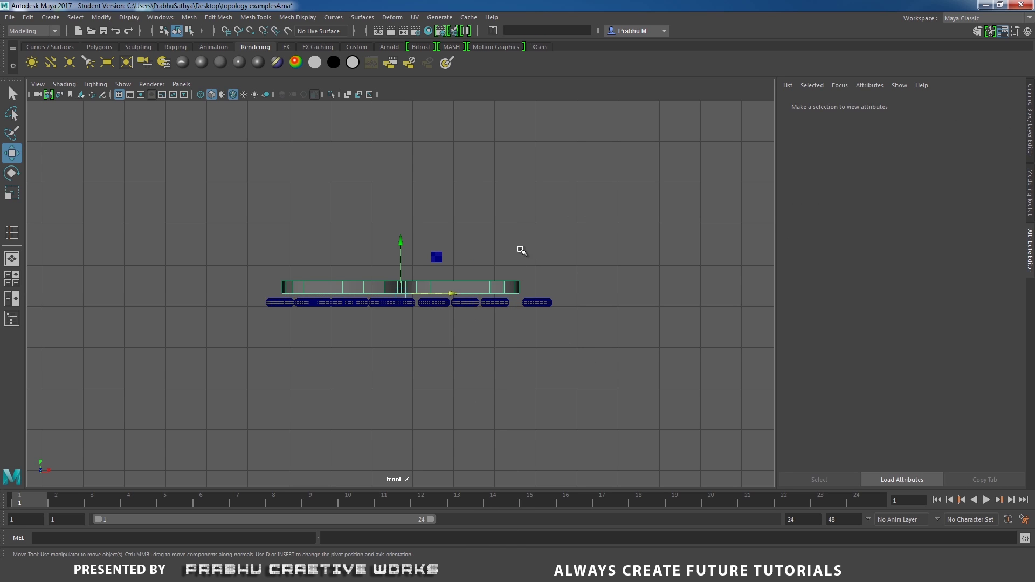
# - Back in perspective view, mirror the remaining slab along the Y axis
pyautogui.press('space')
pyautogui.moveTo(491, 297); pyautogui.dragTo(301, 222)
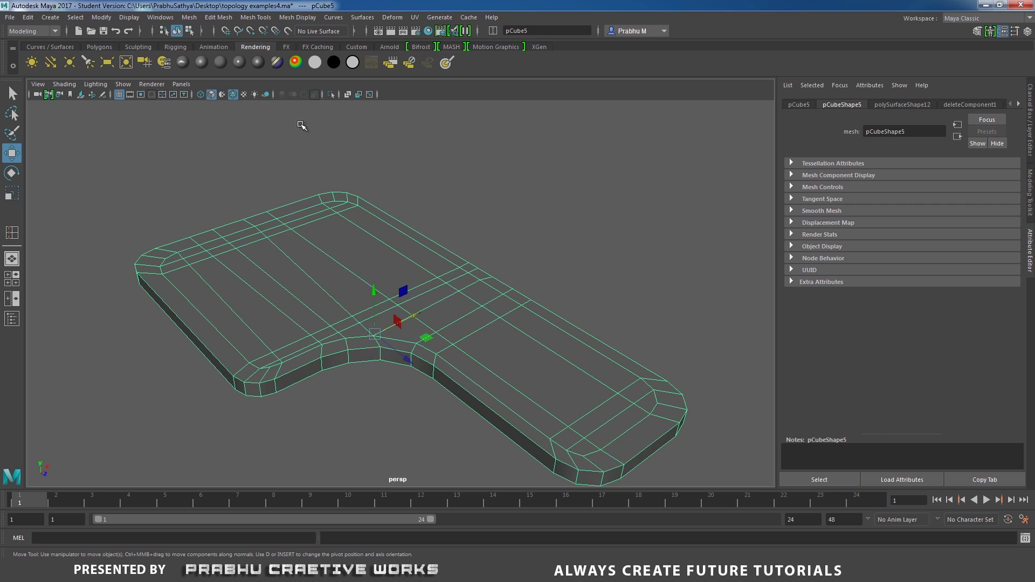
pyautogui.click(189, 16)
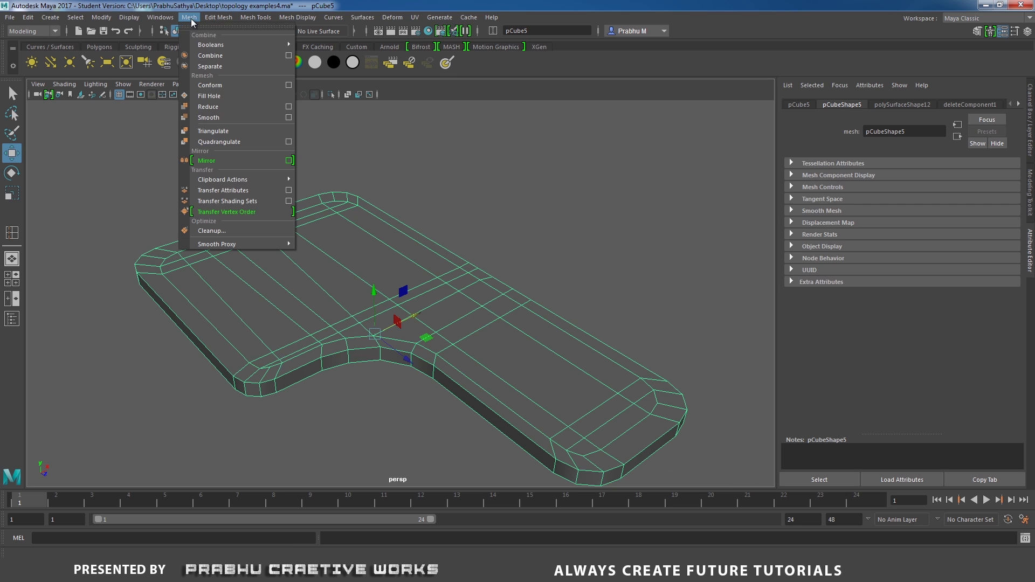
pyautogui.click(214, 161)
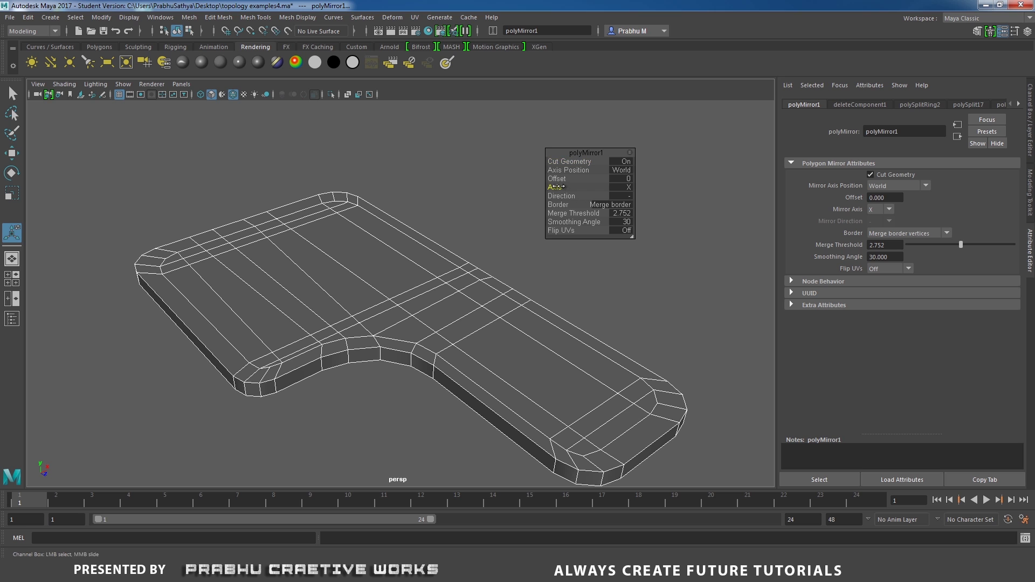
pyautogui.moveTo(572, 187); pyautogui.dragTo(613, 188)
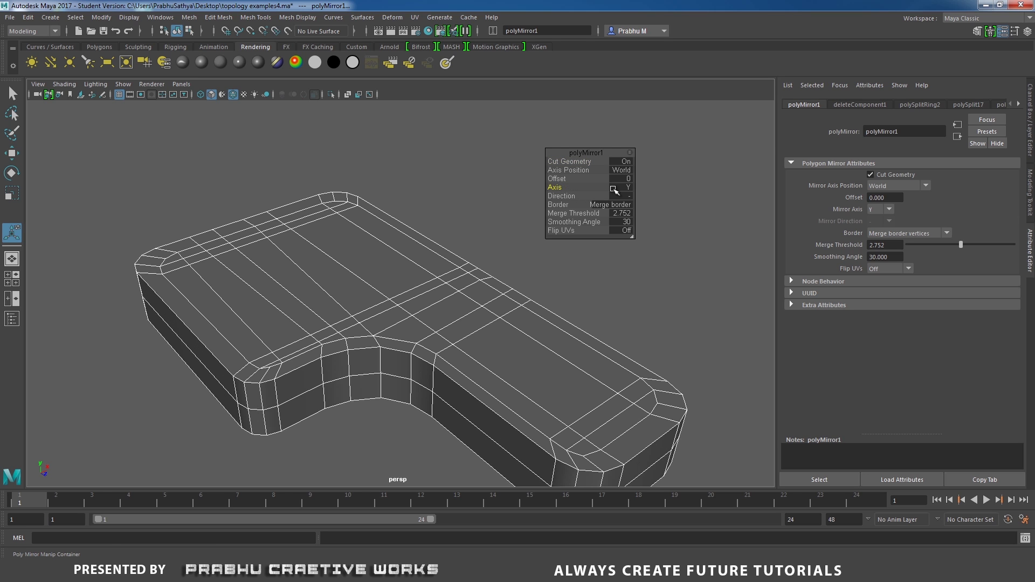
pyautogui.keyDown('alt'); pyautogui.moveTo(362, 245); pyautogui.dragTo(383, 249); pyautogui.keyUp('alt')
pyautogui.moveTo(377, 252); pyautogui.dragTo(377, 230, button='right')
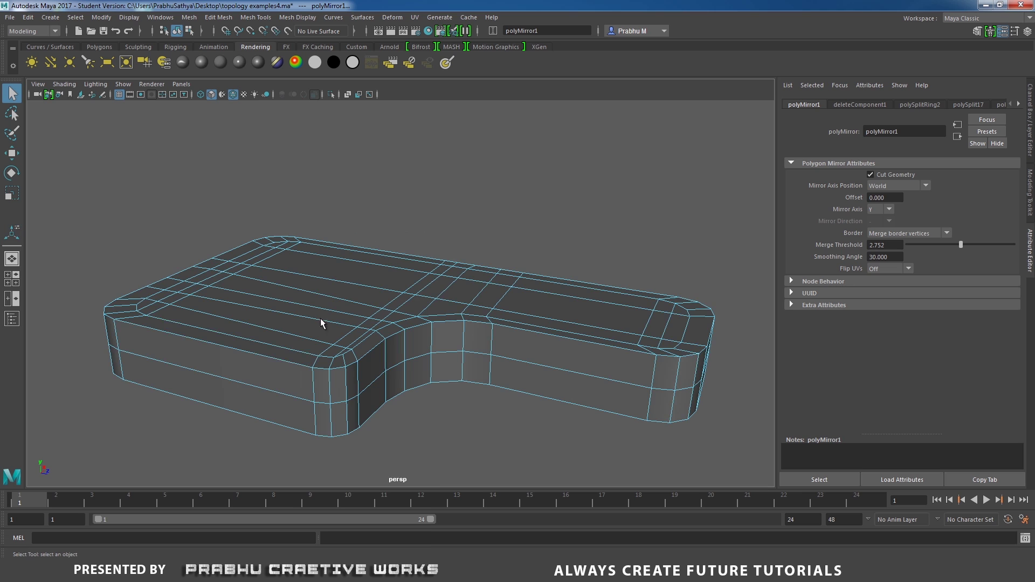
# - Select the slab's top and bottom border edges
pyautogui.doubleClick(284, 386)
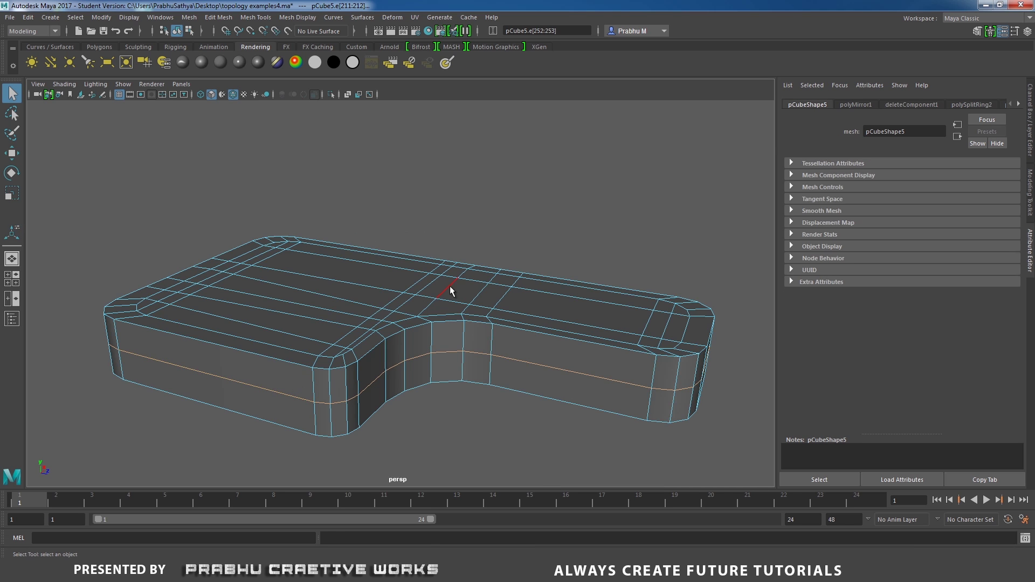
pyautogui.keyDown('shift'); pyautogui.moveTo(454, 280); pyautogui.dragTo(419, 297, button='right'); pyautogui.keyUp('shift')
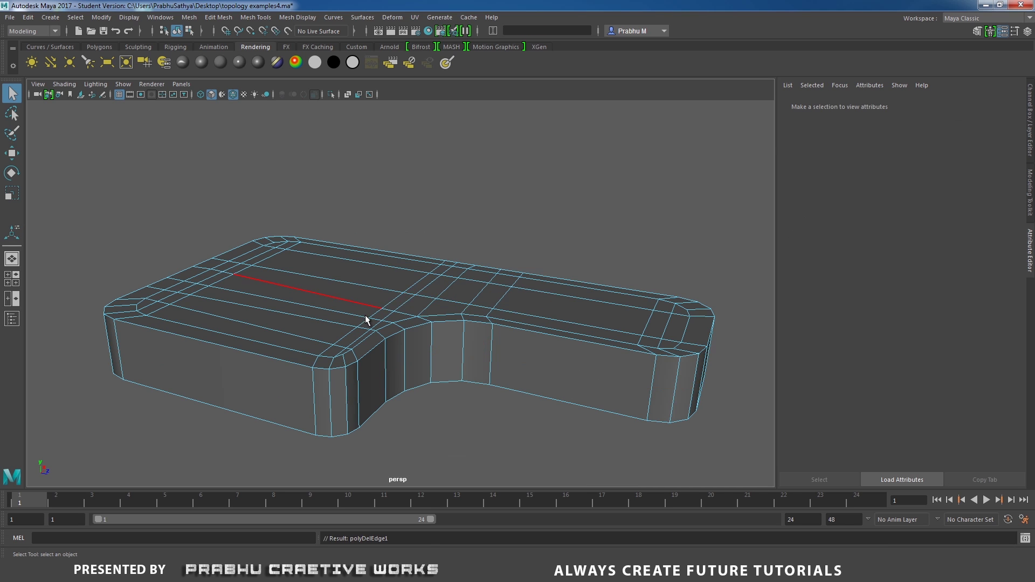
pyautogui.keyDown('alt'); pyautogui.moveTo(366, 319); pyautogui.dragTo(300, 326); pyautogui.keyUp('alt')
pyautogui.rightClick(300, 261)
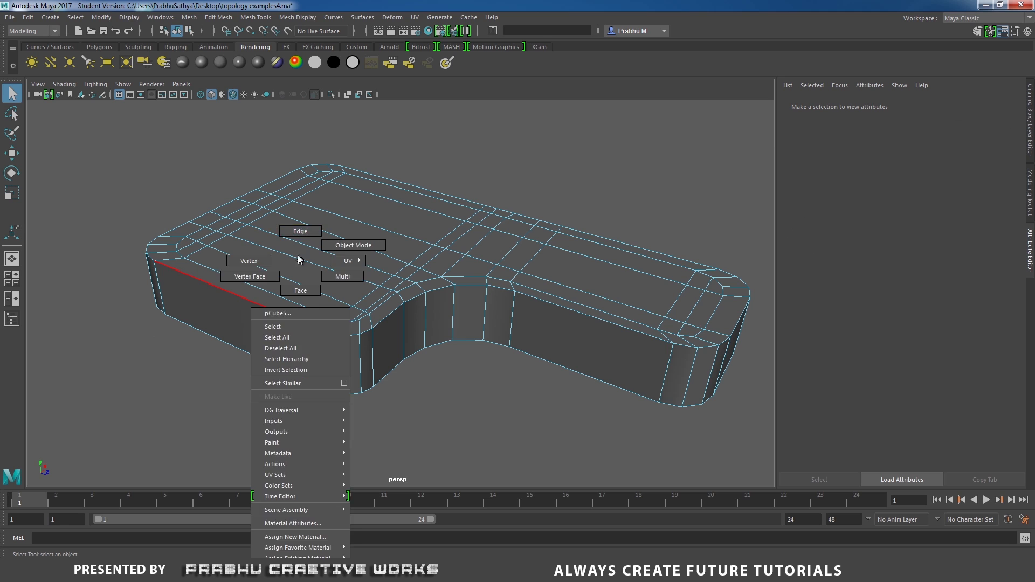
pyautogui.click(282, 312)
pyautogui.keyDown('alt'); pyautogui.moveTo(309, 309); pyautogui.dragTo(360, 318); pyautogui.keyUp('alt')
pyautogui.click(300, 245)
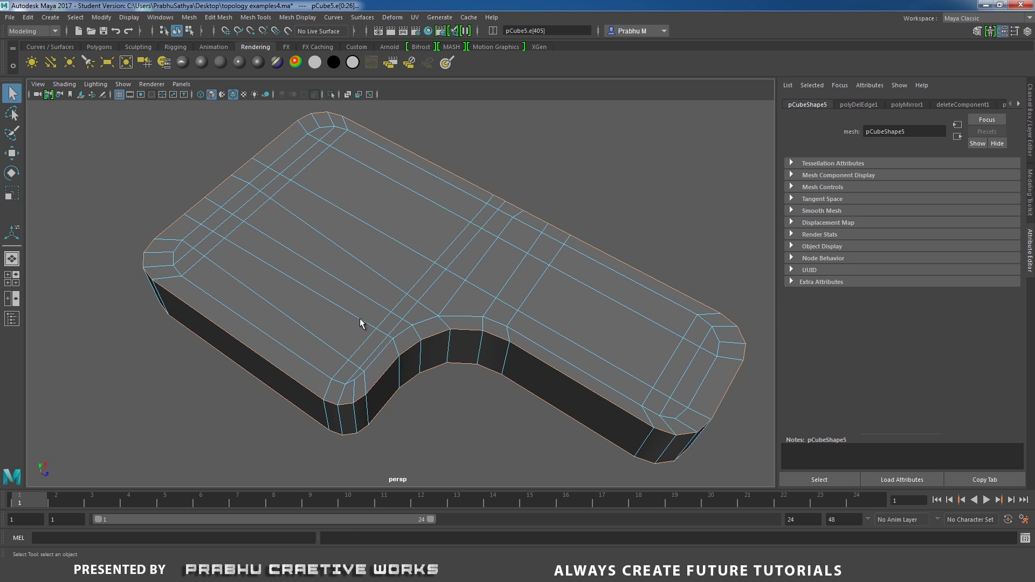
# - Bevel the selected edges with Fraction 0.1 and 2 segments
pyautogui.keyDown('shift'); pyautogui.moveTo(399, 289); pyautogui.dragTo(453, 289, button='right'); pyautogui.keyUp('shift')
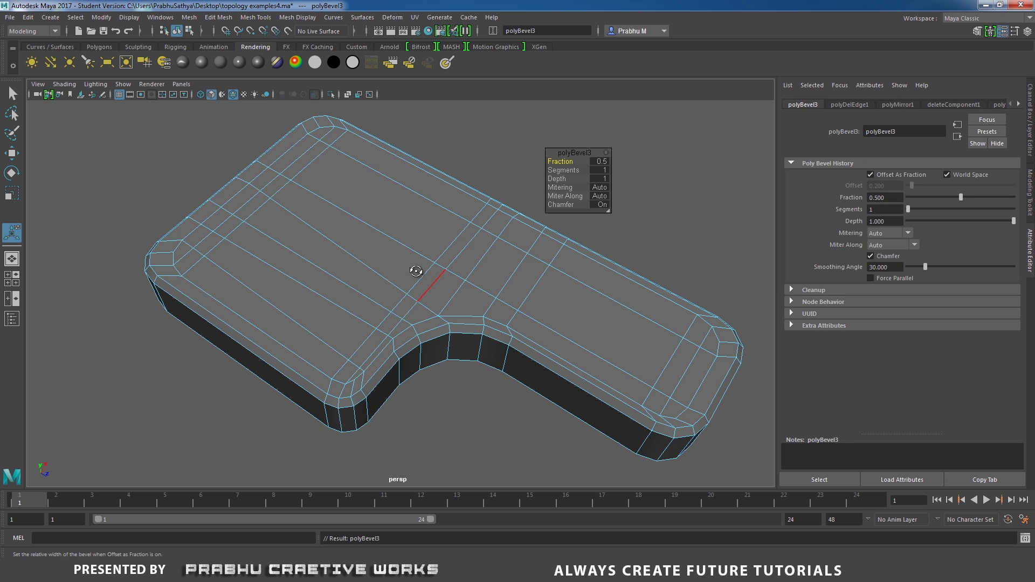
pyautogui.keyDown('alt'); pyautogui.moveTo(416, 271); pyautogui.dragTo(432, 267); pyautogui.keyUp('alt')
pyautogui.click(599, 161)
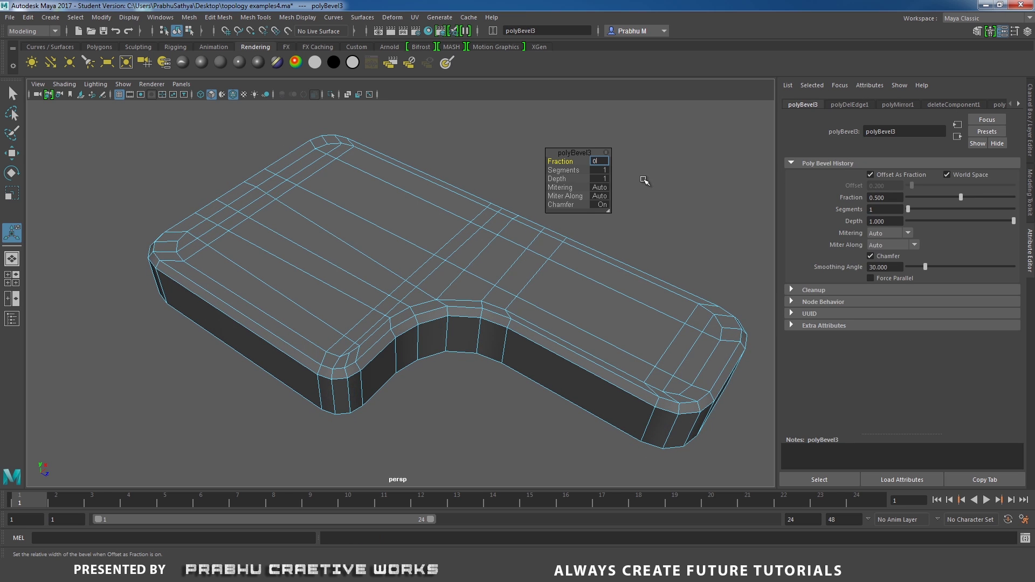
pyautogui.press('Return')
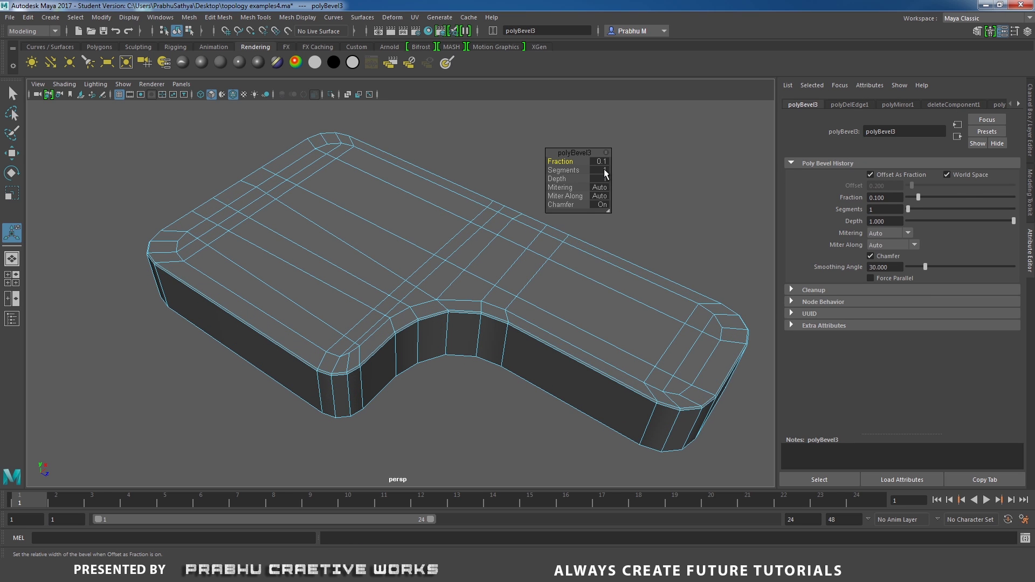
pyautogui.click(603, 170)
pyautogui.press('Return')
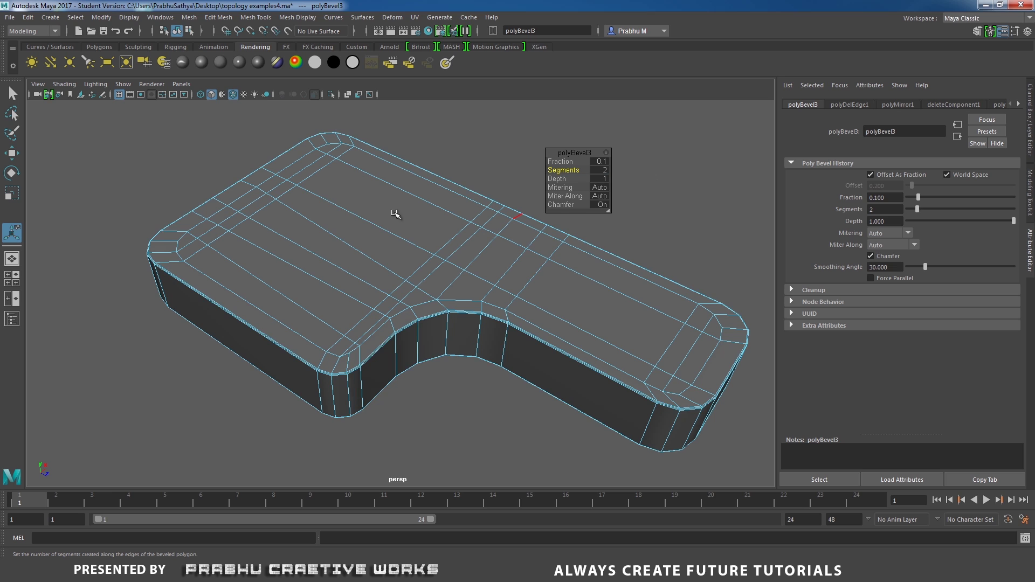
# - Return to Object Mode and reselect the slab object
pyautogui.rightClick(391, 213)
pyautogui.click(453, 195)
pyautogui.click(504, 135)
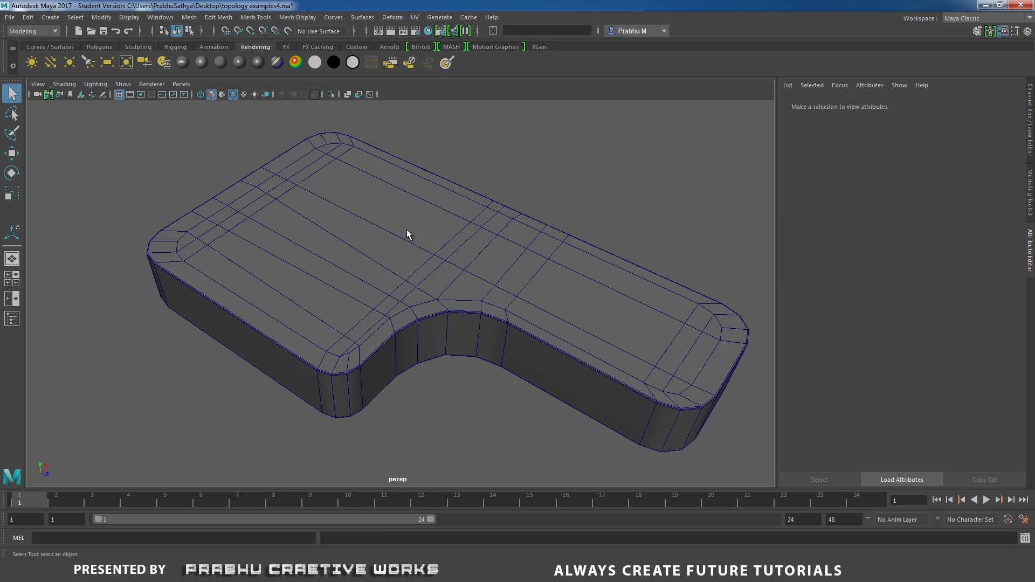
pyautogui.click(407, 229)
# - Show the slab with smooth preview (3) and reselect it
pyautogui.press('3')
pyautogui.click(471, 414)
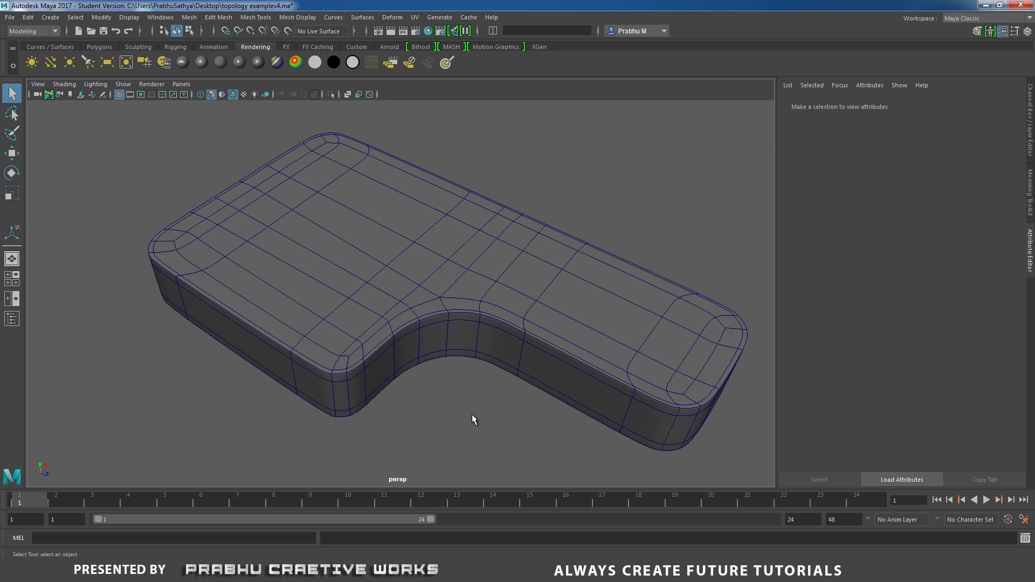
pyautogui.moveTo(472, 414)
pyautogui.keyDown('alt'); pyautogui.mouseDown()
pyautogui.moveTo(453, 356)
pyautogui.moveTo(453, 405)
pyautogui.moveTo(454, 285)
pyautogui.moveTo(470, 411)
pyautogui.mouseUp(); pyautogui.keyUp('alt')
pyautogui.click(405, 305)
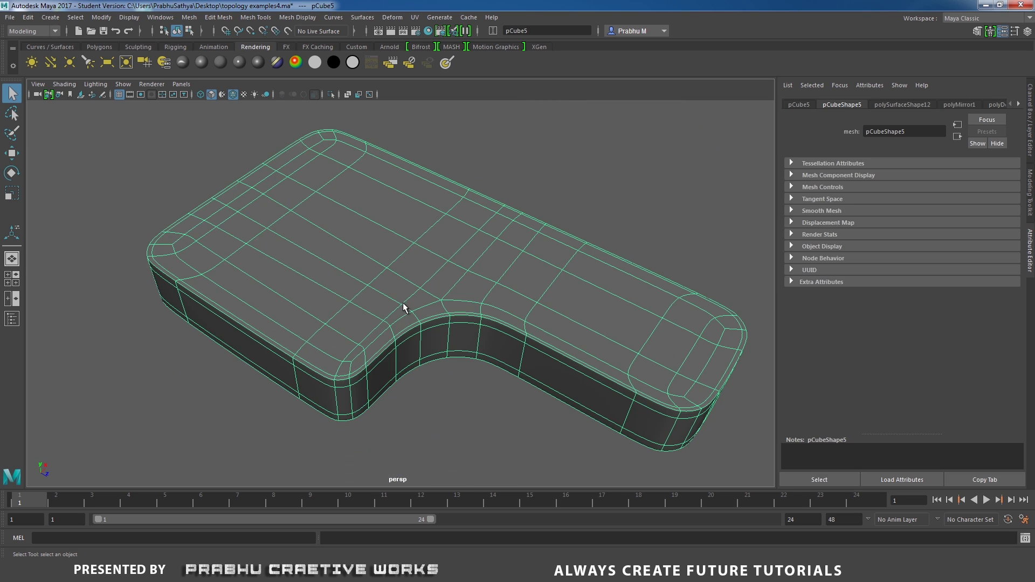
pyautogui.keyDown('alt'); pyautogui.moveTo(383, 323); pyautogui.dragTo(373, 323); pyautogui.keyUp('alt')
# - Select the slab's top outer edge loop, leaving the bottom loop unselected
pyautogui.moveTo(374, 261); pyautogui.dragTo(375, 231, button='right')
pyautogui.doubleClick(345, 351)
pyautogui.keyDown('alt'); pyautogui.moveTo(358, 365); pyautogui.dragTo(325, 320); pyautogui.keyUp('alt')
pyautogui.keyDown('shift'); pyautogui.doubleClick(331, 312); pyautogui.keyUp('shift')
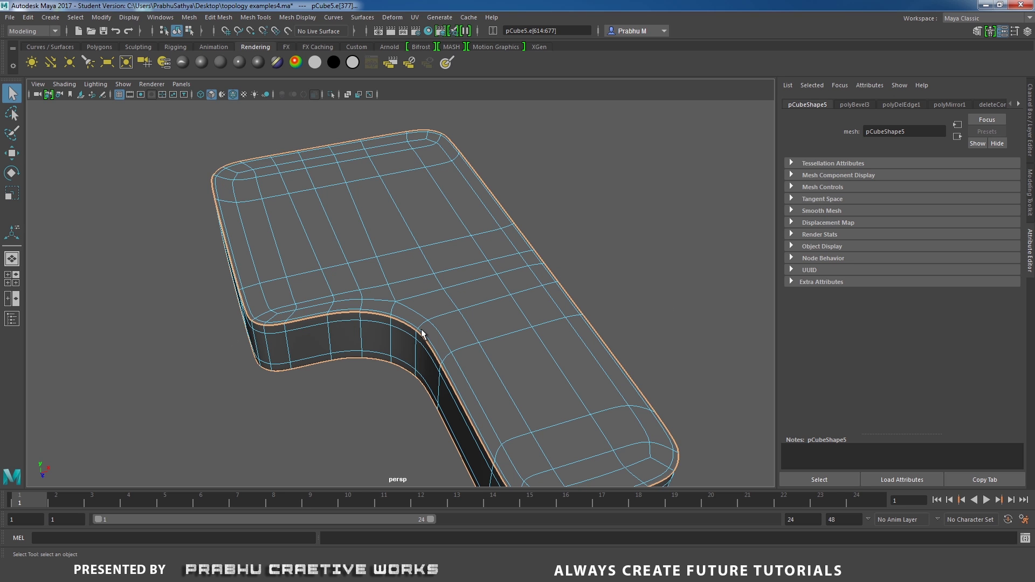
pyautogui.keyDown('alt'); pyautogui.moveTo(422, 332); pyautogui.dragTo(507, 291); pyautogui.keyUp('alt')
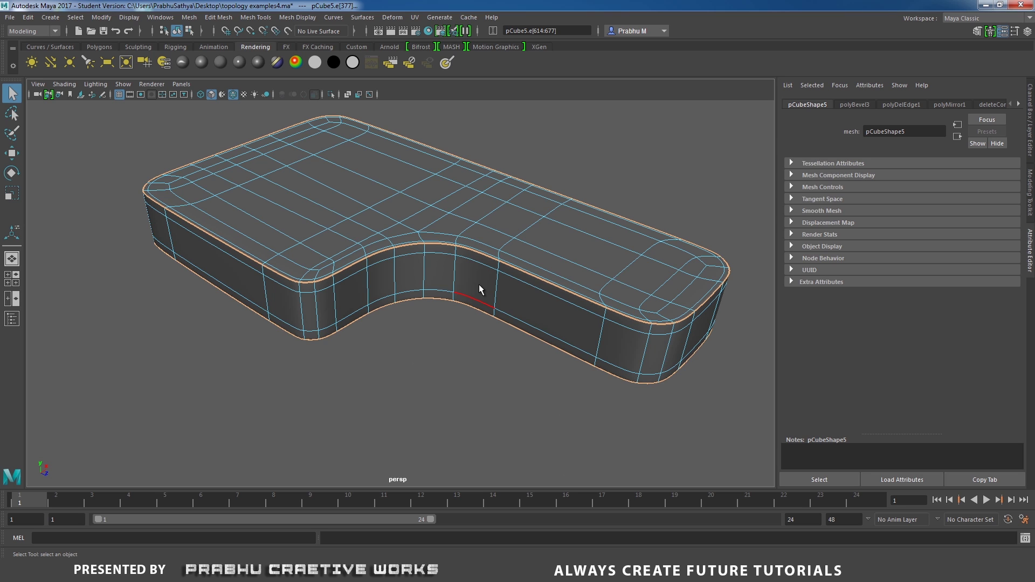
pyautogui.moveTo(479, 283); pyautogui.dragTo(508, 248, button='right')
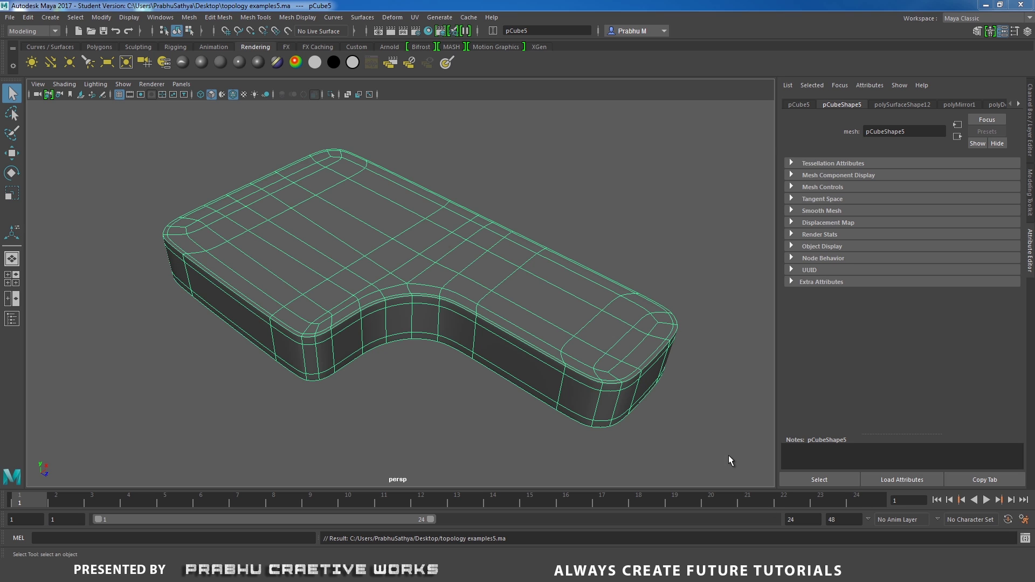
pyautogui.moveTo(451, 264); pyautogui.dragTo(443, 224, button='right')
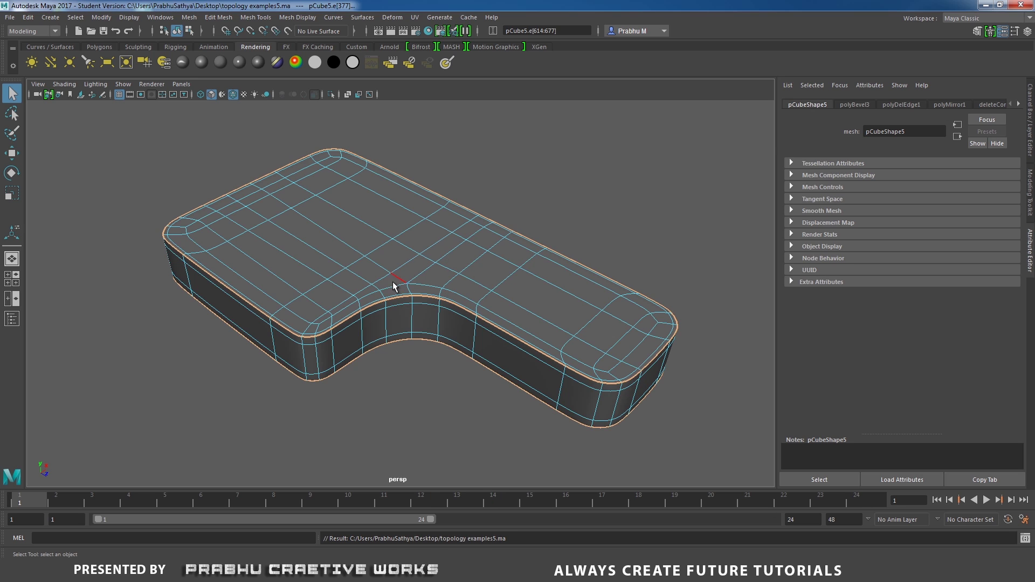
pyautogui.doubleClick(355, 313)
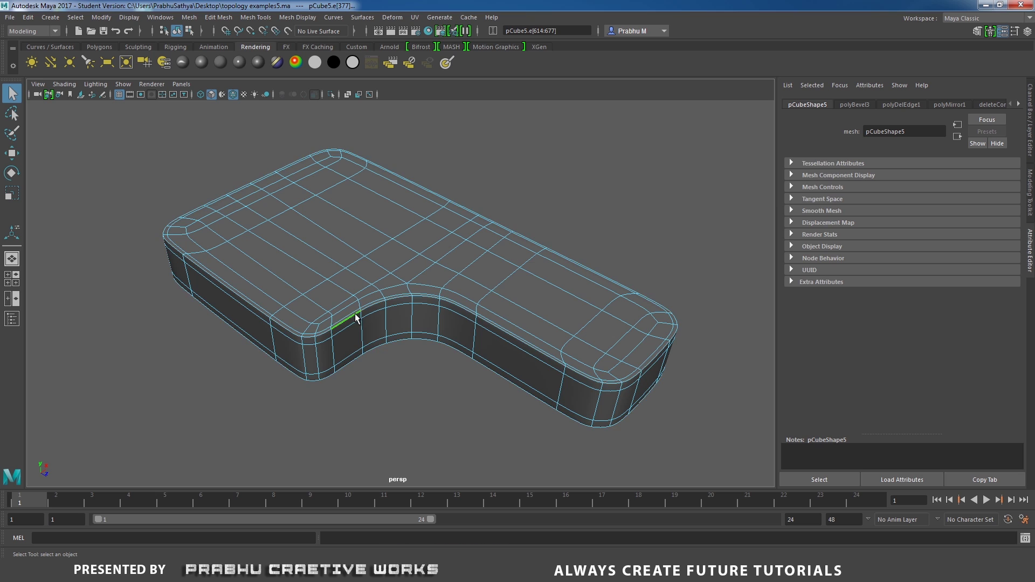
pyautogui.keyDown('shift'); pyautogui.doubleClick(300, 374); pyautogui.keyUp('shift')
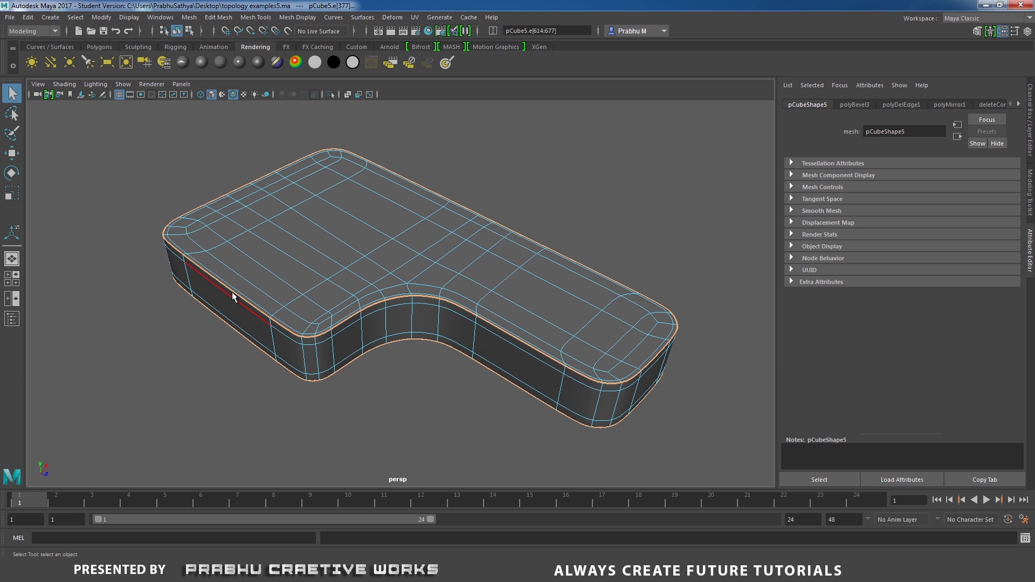
pyautogui.hotkey('ctrl', 'z')
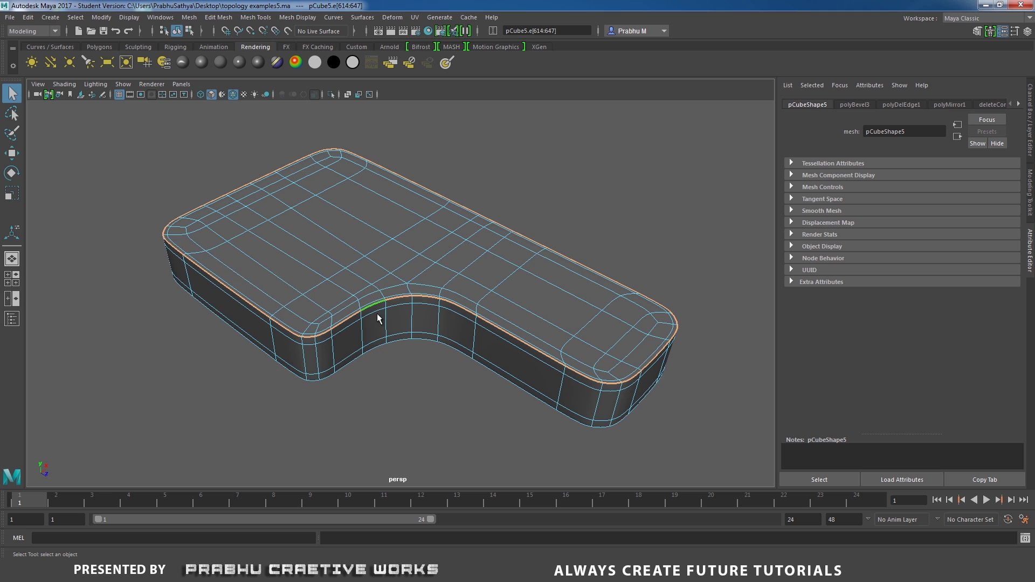
# - Zoom out to show Examples 3, 4 and 5, then switch to the Topology example 2 photo
pyautogui.keyDown('alt'); pyautogui.moveTo(377, 314); pyautogui.dragTo(123, 274, button='right'); pyautogui.keyUp('alt')
pyautogui.keyDown('alt'); pyautogui.moveTo(247, 360); pyautogui.dragTo(403, 302, button='middle'); pyautogui.keyUp('alt')
pyautogui.keyDown('alt'); pyautogui.moveTo(403, 302); pyautogui.dragTo(331, 338, button='right'); pyautogui.keyUp('alt')
pyautogui.keyDown('alt'); pyautogui.moveTo(332, 338); pyautogui.dragTo(235, 308); pyautogui.keyUp('alt')
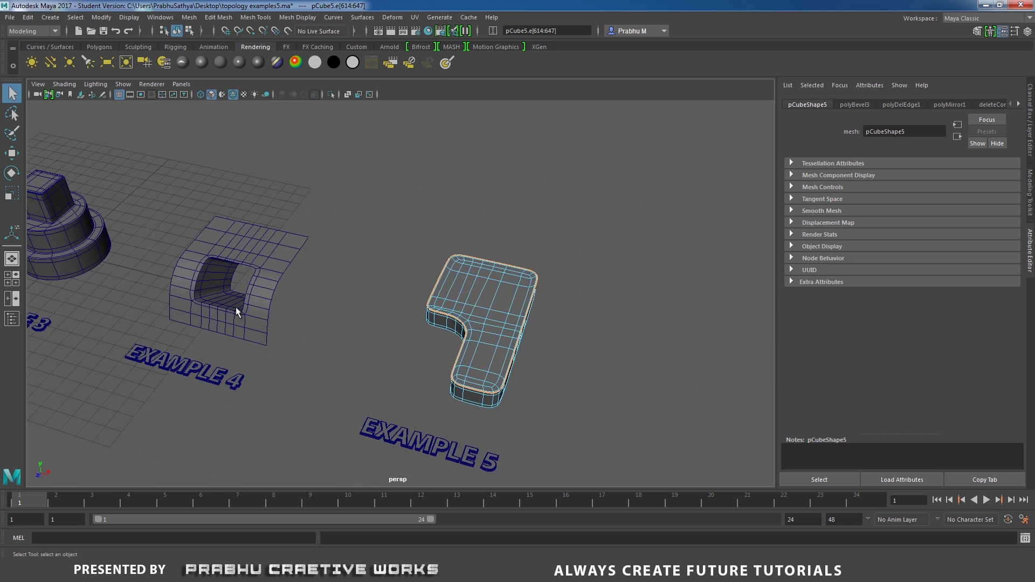
pyautogui.keyDown('alt'); pyautogui.moveTo(235, 306); pyautogui.dragTo(398, 345, button='middle'); pyautogui.keyUp('alt')
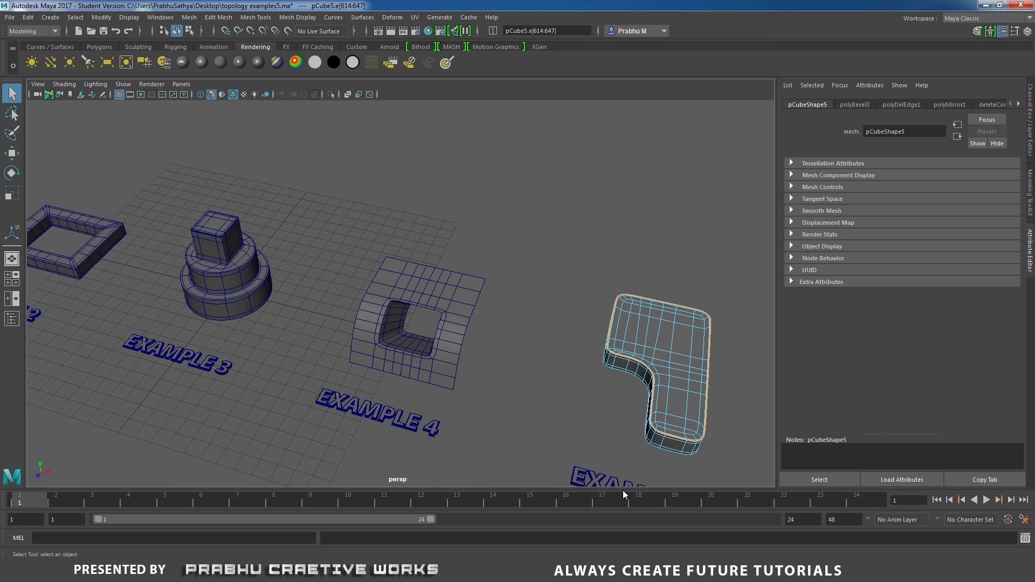
pyautogui.hotkey('alt', 'Tab')
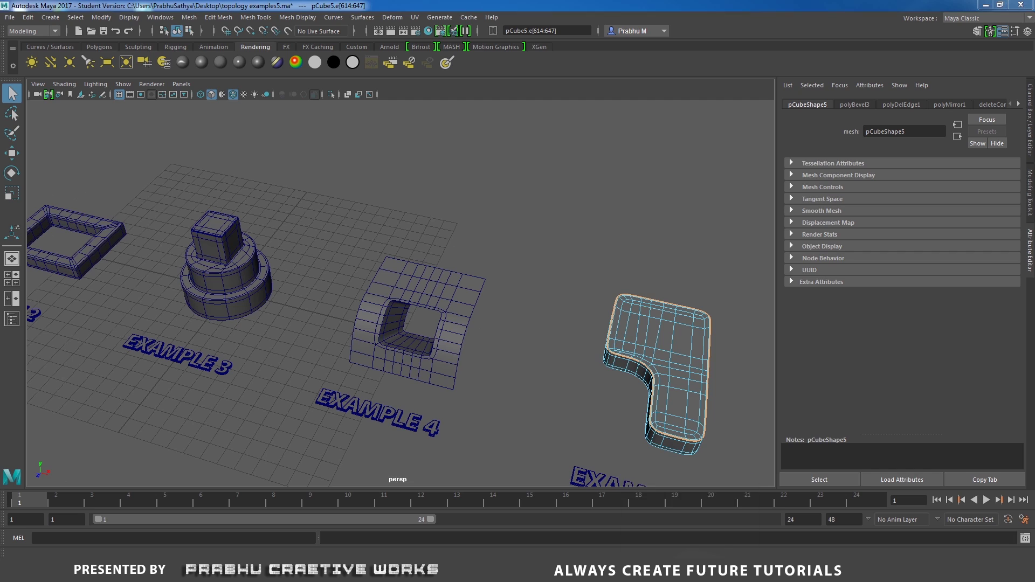
pyautogui.scroll(2, 561, 364)
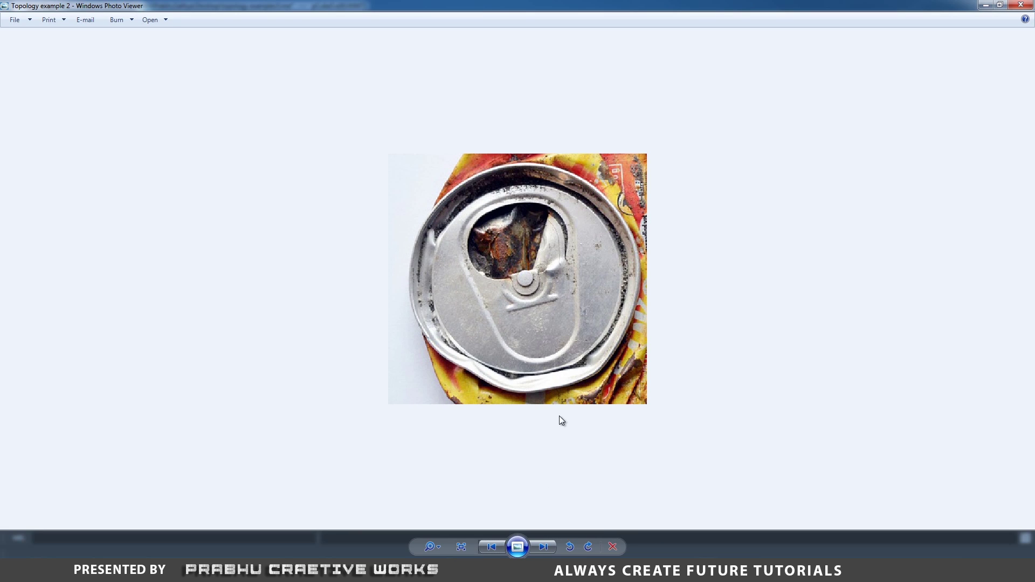
# - Zoom the can-lid photo, then advance past Topology example 3 to Topology example 1
pyautogui.scroll(2, 539, 372)
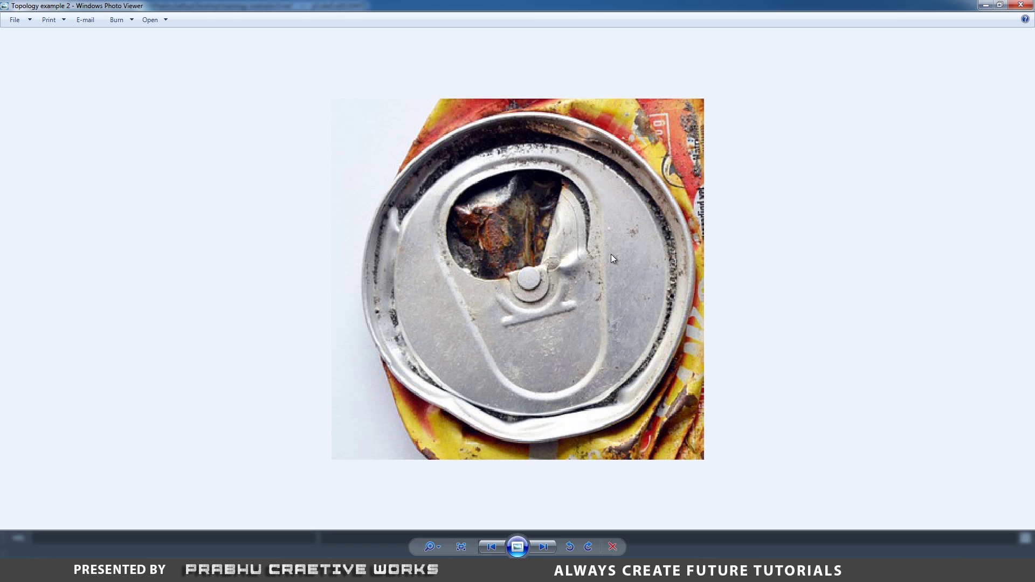
pyautogui.click(543, 546)
pyautogui.scroll(4, 539, 428)
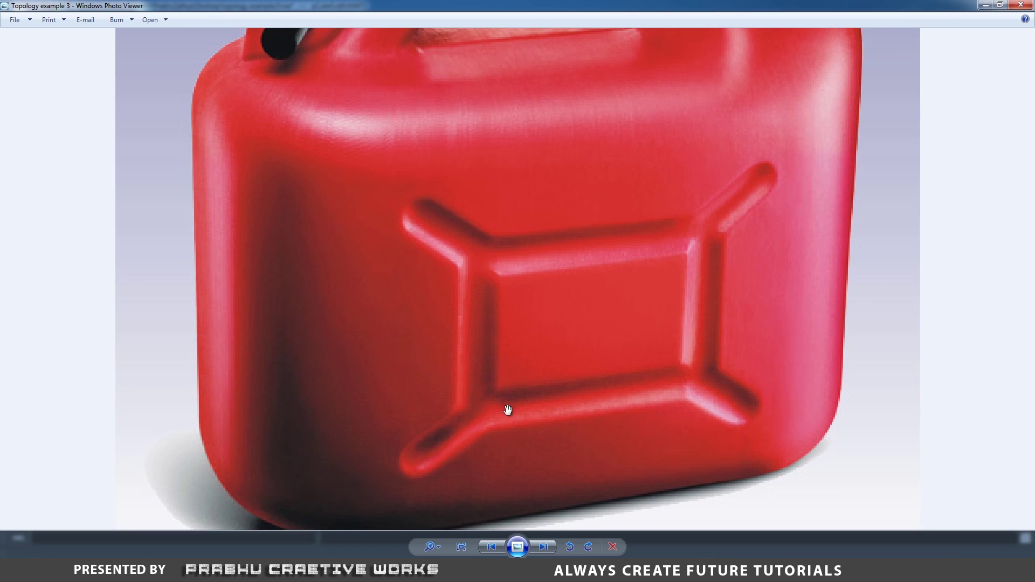
pyautogui.scroll(-1, 505, 411)
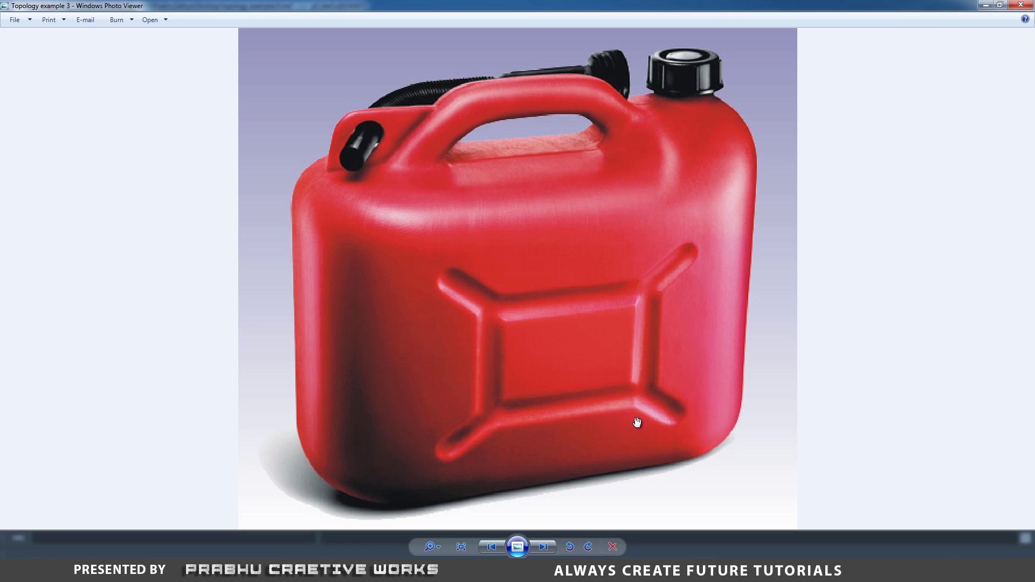
pyautogui.click(543, 547)
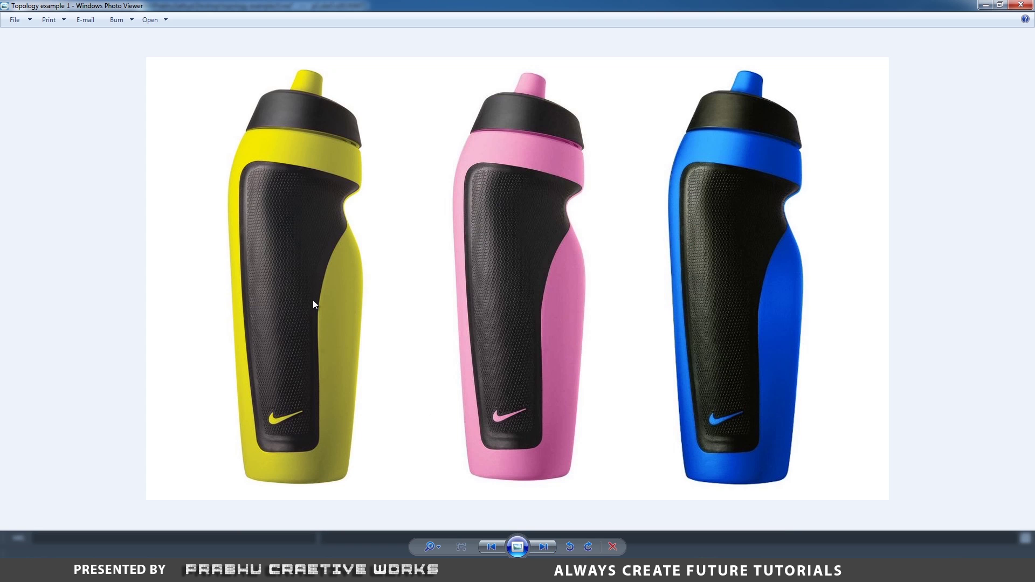